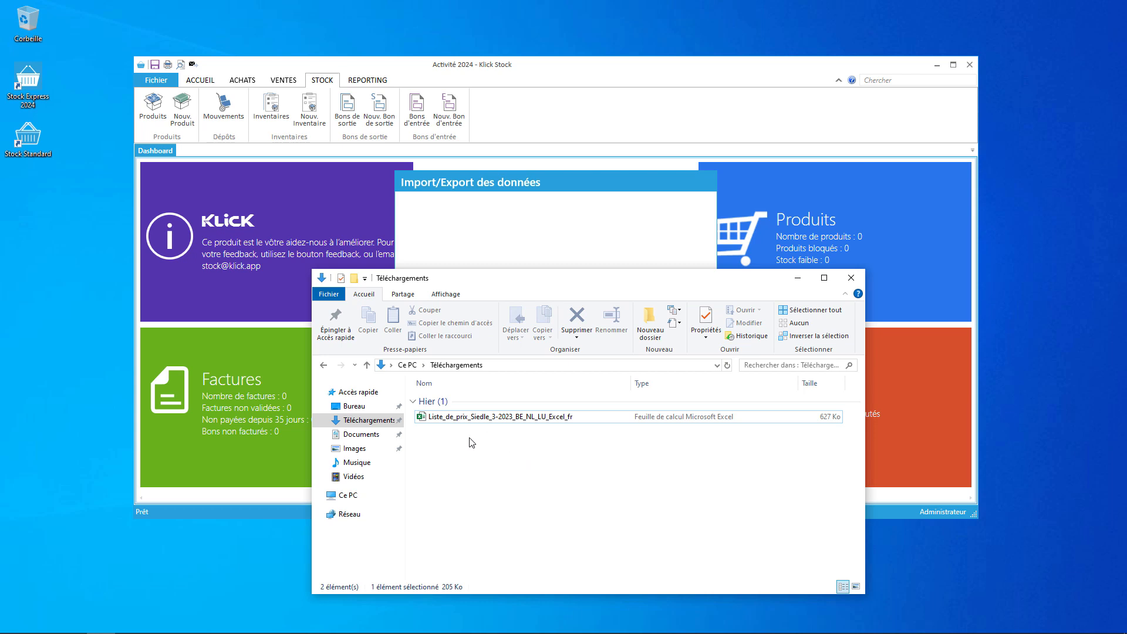
Step: Open the Liste_de_prix_Siedle_3-2023_BE_NL_LU_Excel_fr workbook full screen and look through its product columns
double_click(534, 418)
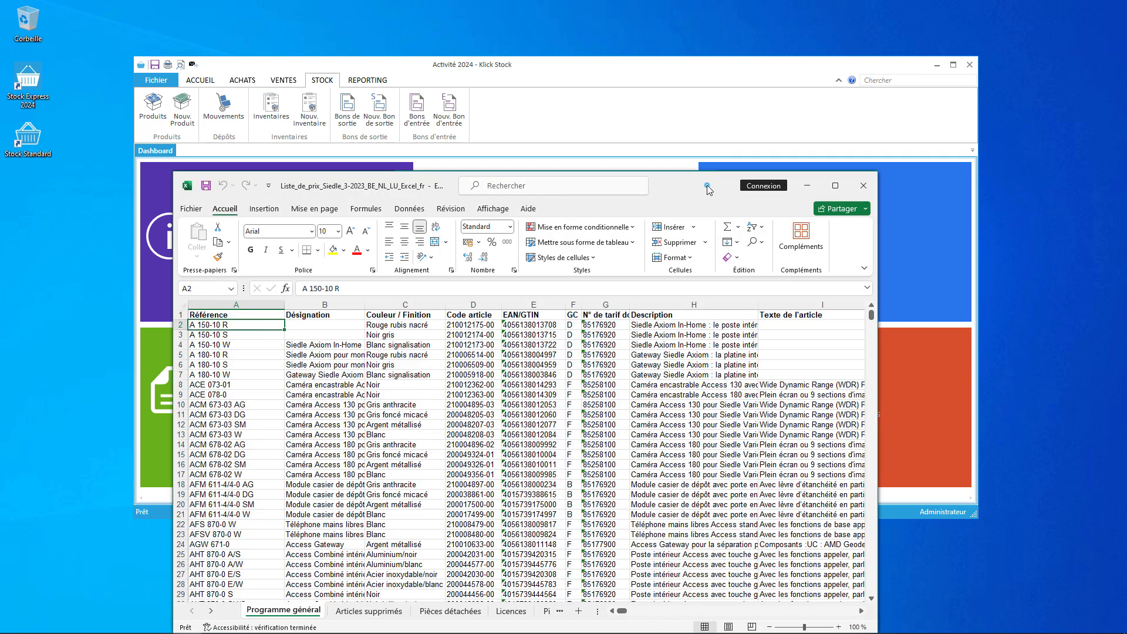
double_click(709, 189)
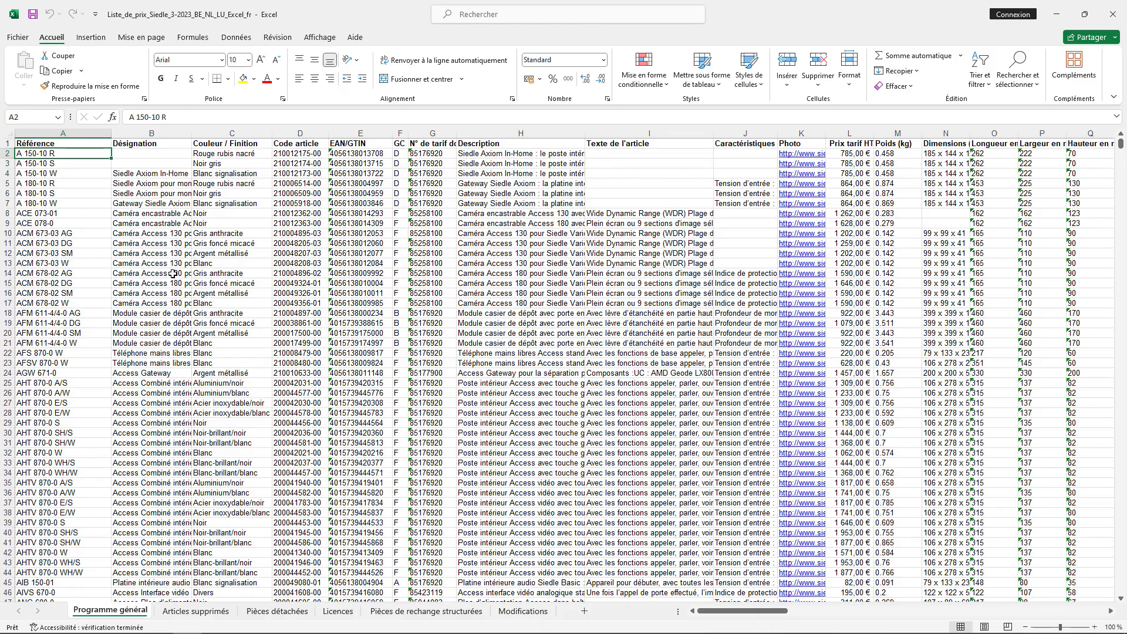
mouse_move(1122, 145)
left_mouse_down()
mouse_move(1121, 390)
mouse_move(1122, 136)
left_mouse_up()
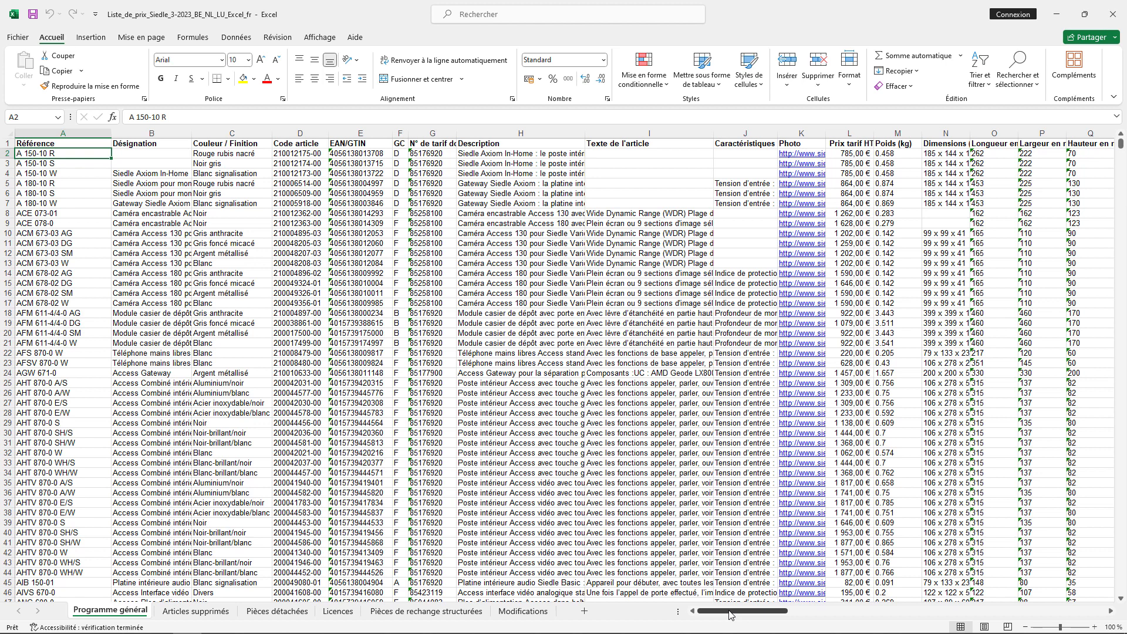
left_click_drag(730, 615, 791, 615)
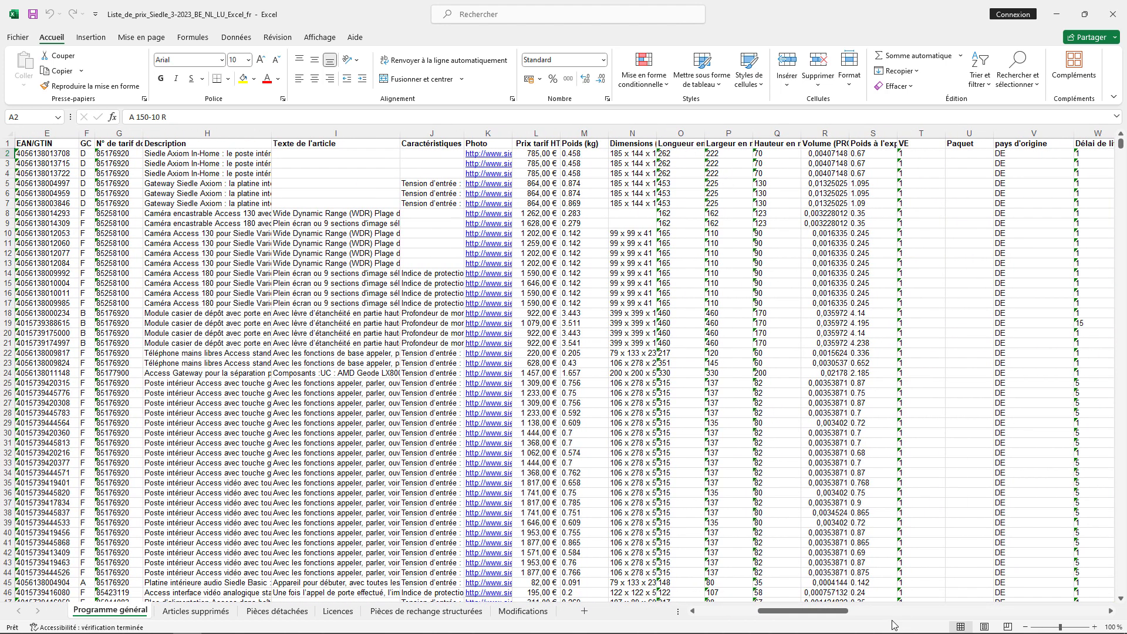
mouse_move(834, 616)
left_mouse_down()
mouse_move(855, 614)
mouse_move(828, 616)
left_mouse_up()
left_click_drag(828, 614, 746, 612)
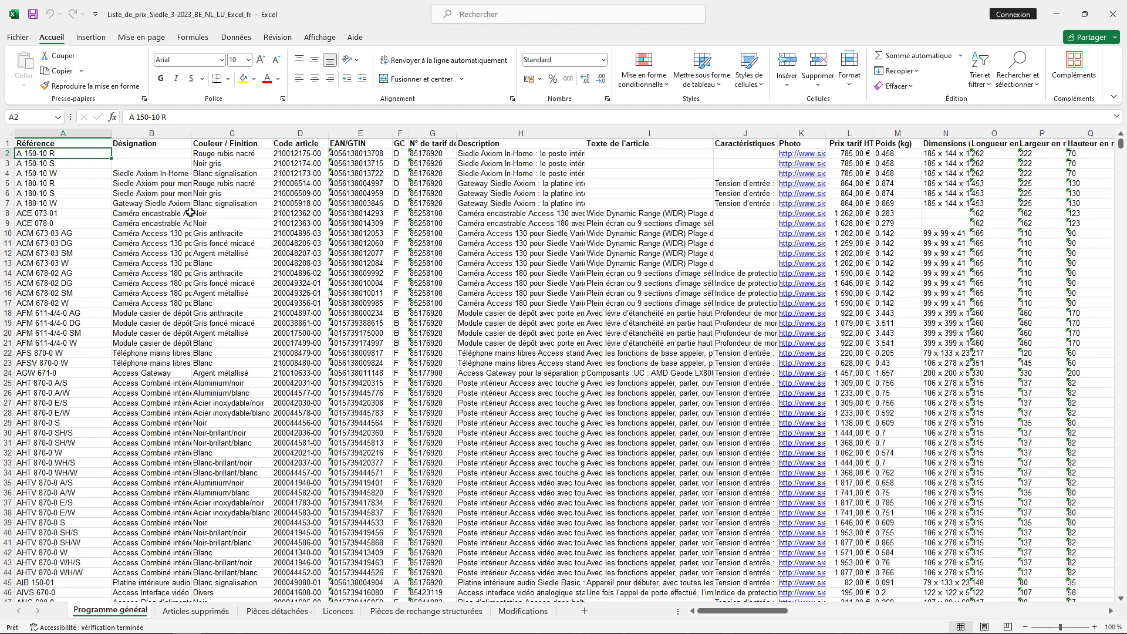
Step: Save the active sheet as a CSV UTF-8 (délimité par des virgules) file in the Téléchargements folder, keeping the file name
left_click(18, 37)
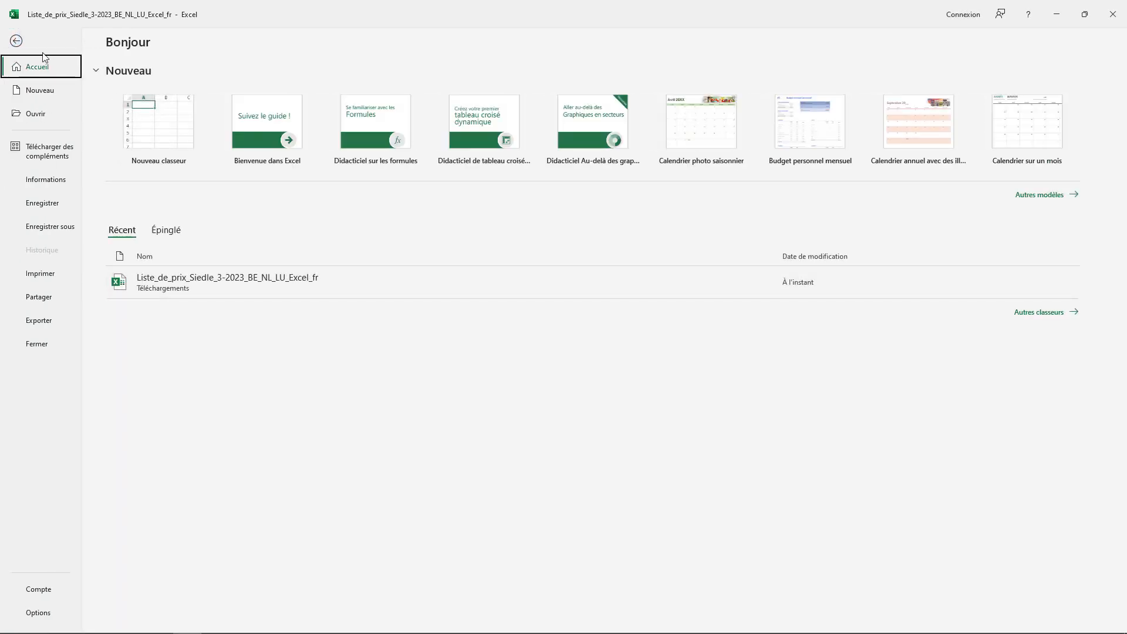
left_click(62, 228)
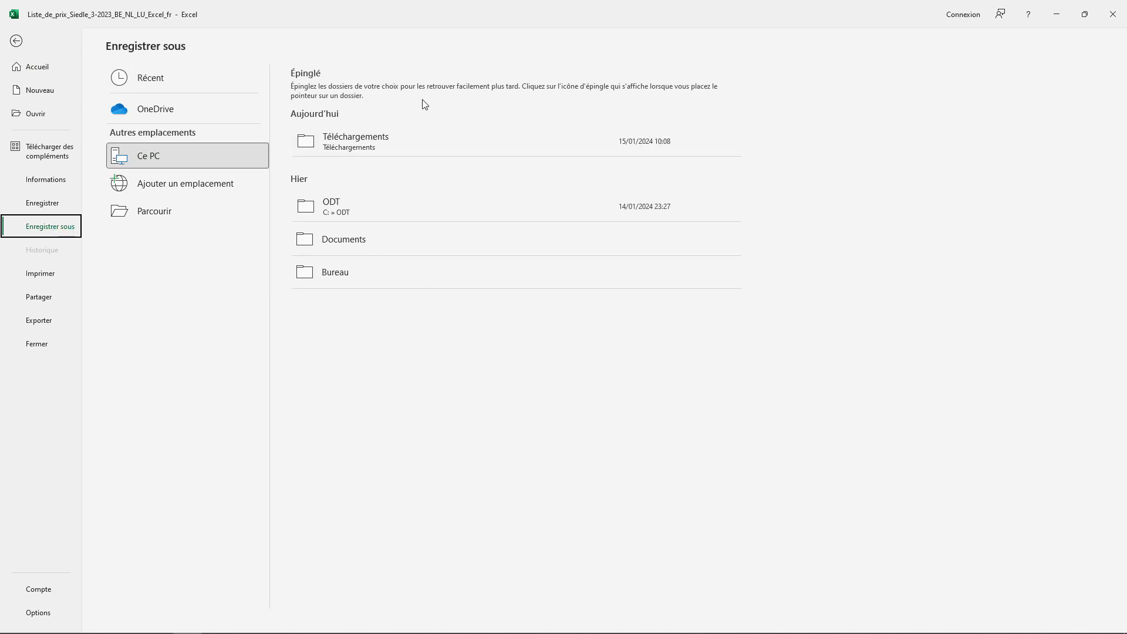
left_click(389, 142)
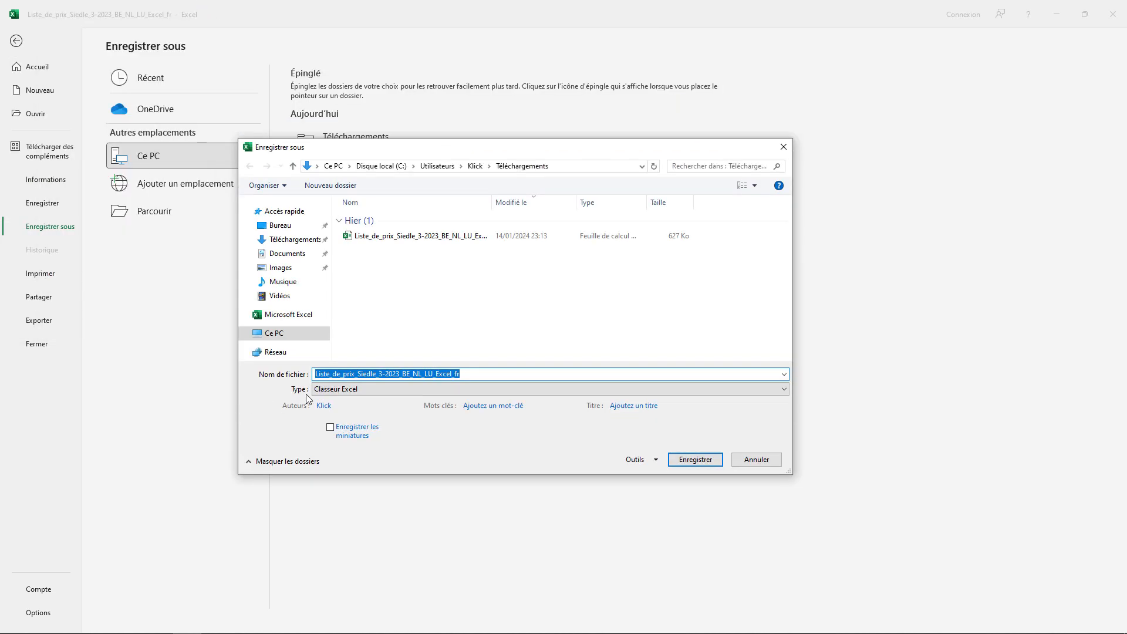
left_click(373, 390)
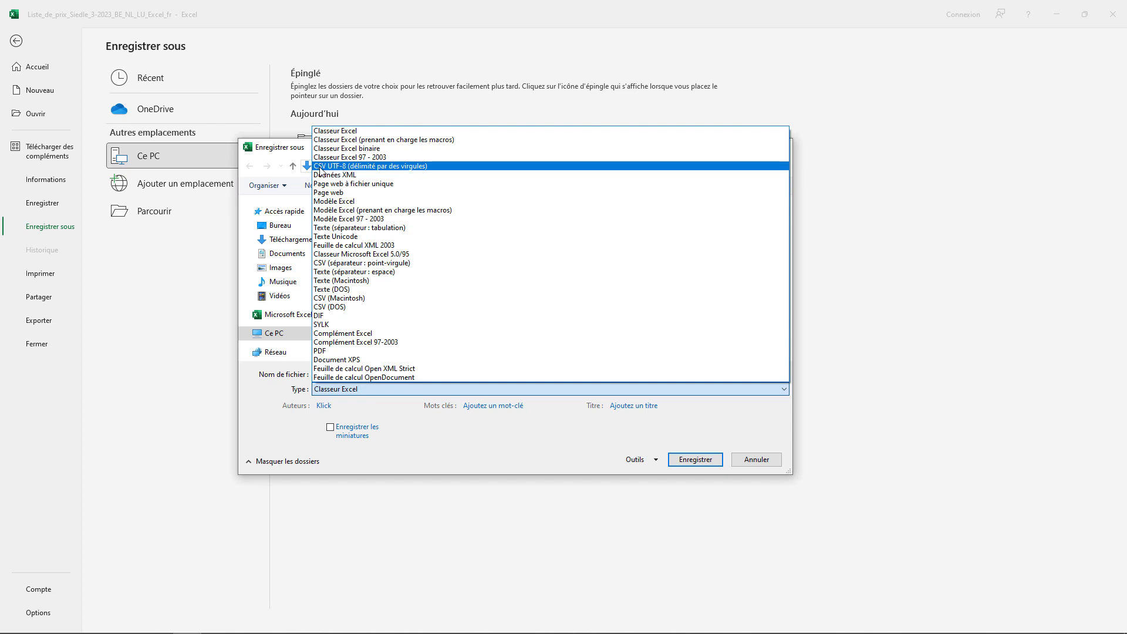
left_click(398, 168)
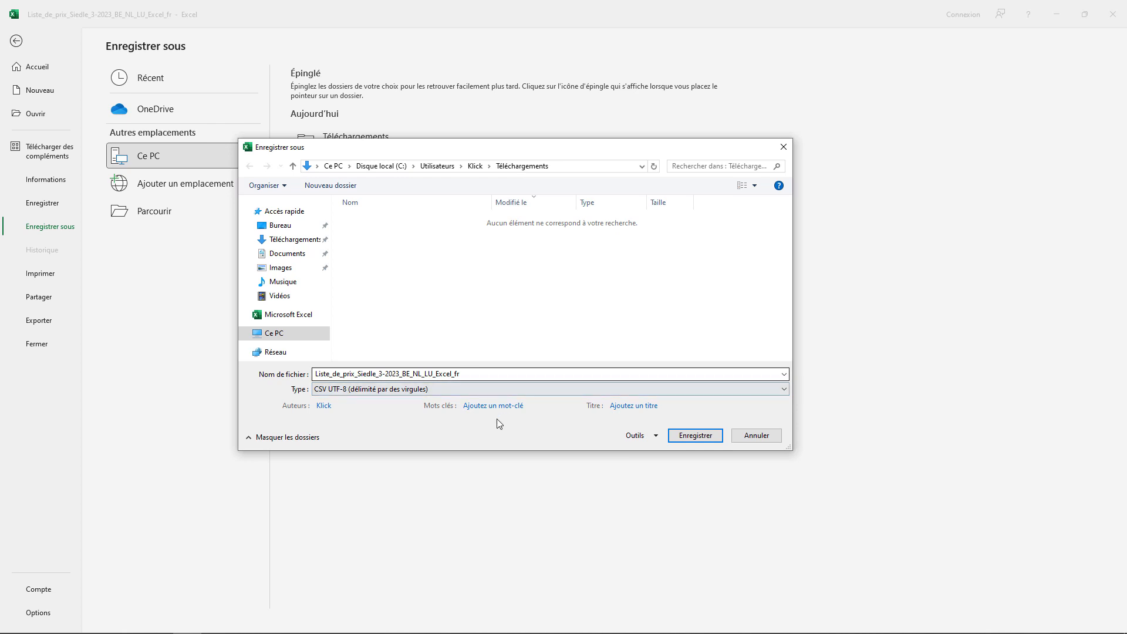
left_click(696, 436)
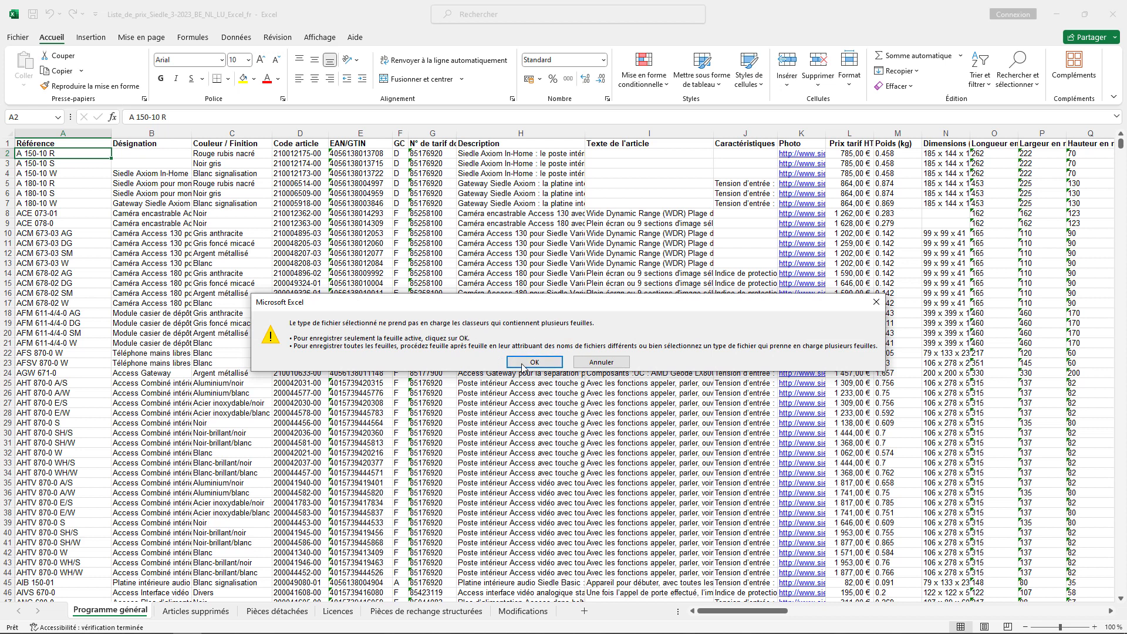
left_click(539, 364)
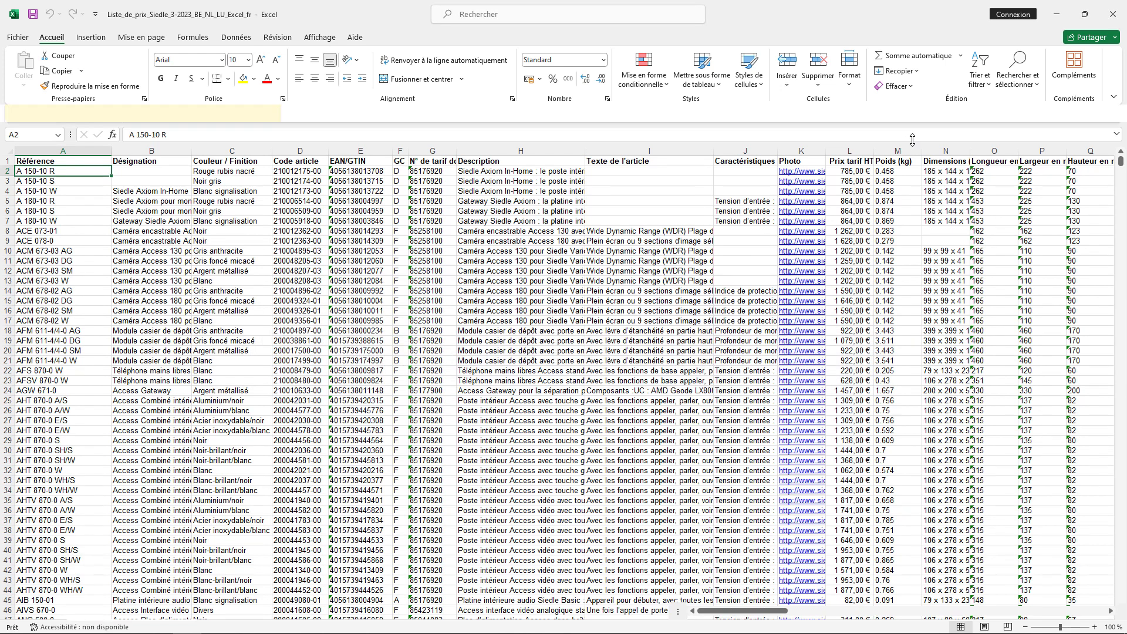
Step: Check the exported CSV in the Téléchargements folder and close the workbook in Excel
left_click(1057, 15)
right_click(520, 419)
left_click(451, 502)
mouse_move(256, 619)
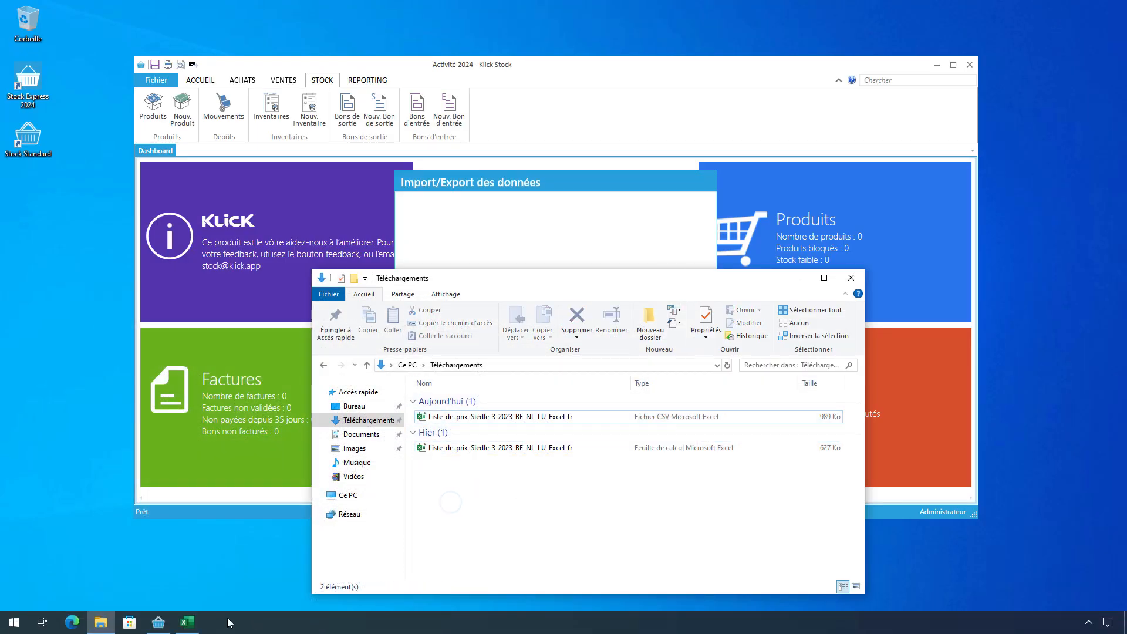
left_click(194, 625)
left_click(1112, 14)
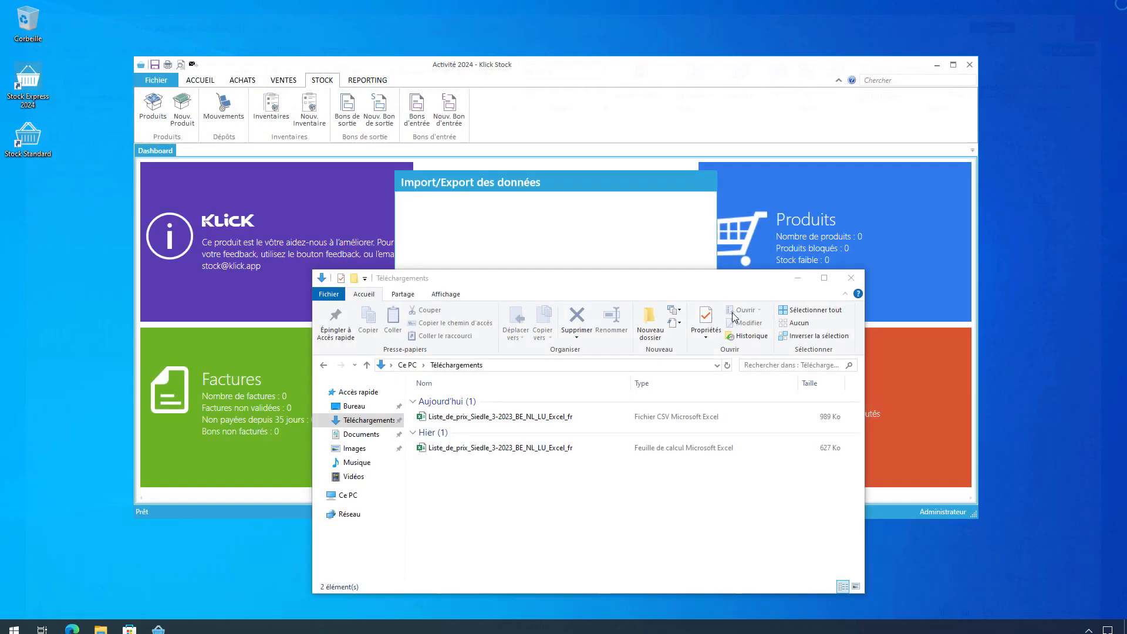
Step: Open the CSV file with Bloc-notes and examine the separators between the column headings
right_click(478, 417)
mouse_move(584, 474)
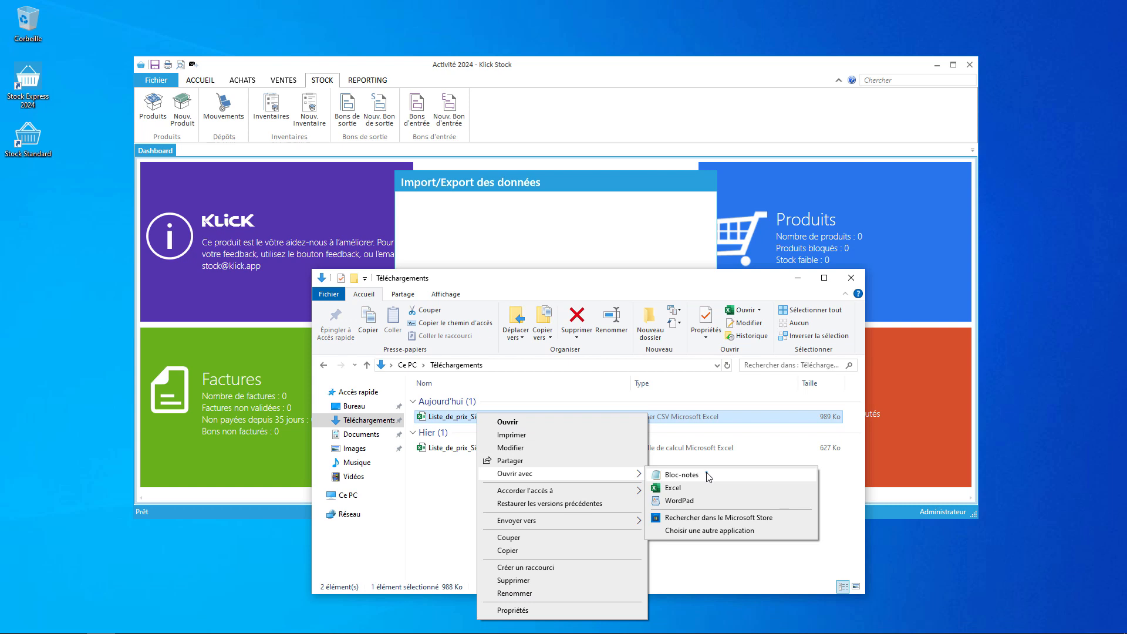
left_click(699, 476)
left_click_drag(318, 181, 463, 85)
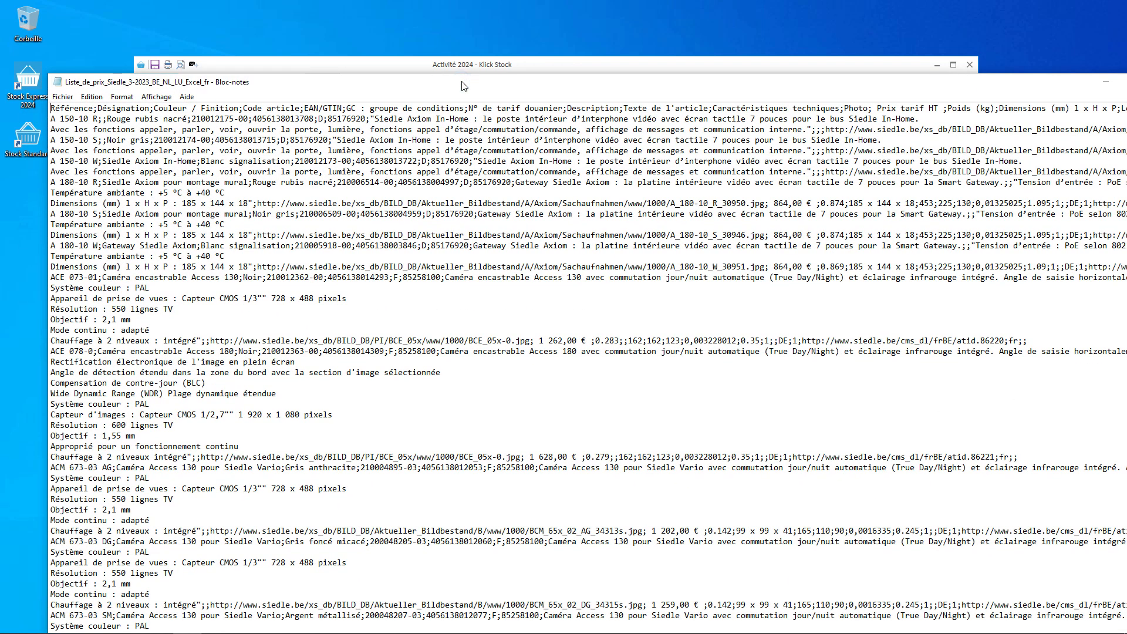
left_click(96, 108)
left_click_drag(150, 108, 155, 109)
left_click_drag(239, 108, 305, 109)
left_click_drag(636, 91, 377, 102)
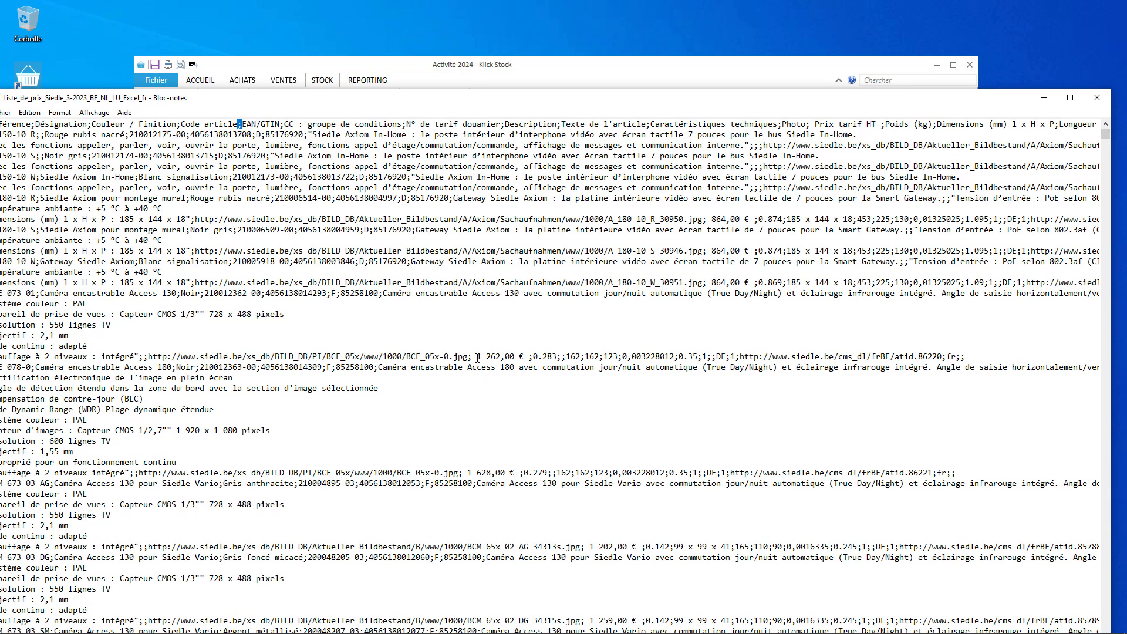
Step: Examine how the price of the ACE 073-01 record is written in the CSV text and close the file
left_click_drag(478, 357, 526, 356)
left_click(510, 357)
left_click(516, 356)
left_click_drag(517, 356, 480, 357)
left_click(1098, 98)
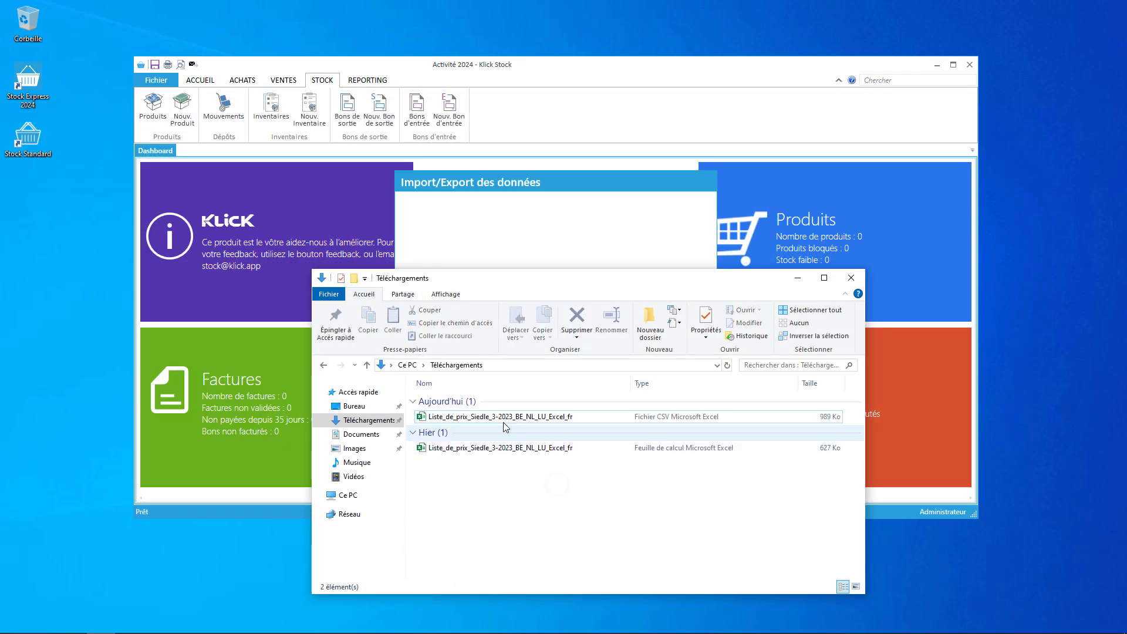
Step: Permanently delete the exported price list CSV from the Téléchargements folder
left_click(499, 417)
left_click(577, 336)
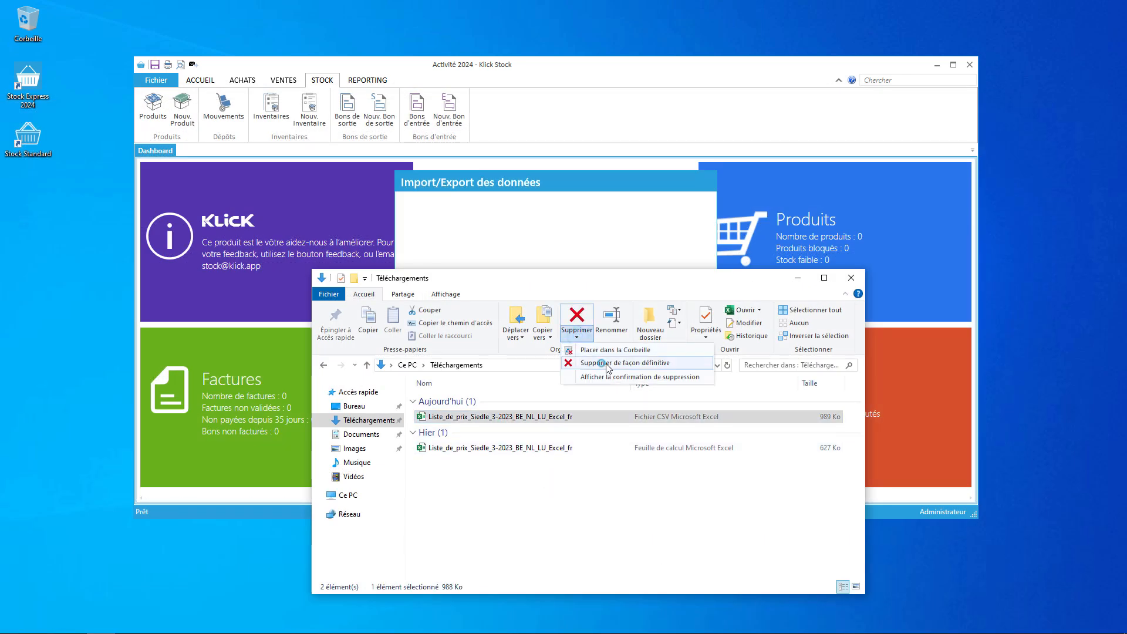
left_click(605, 364)
left_click(605, 367)
Step: Reopen the Excel price list workbook and inspect price cells in the Prix tarif HT column
double_click(532, 417)
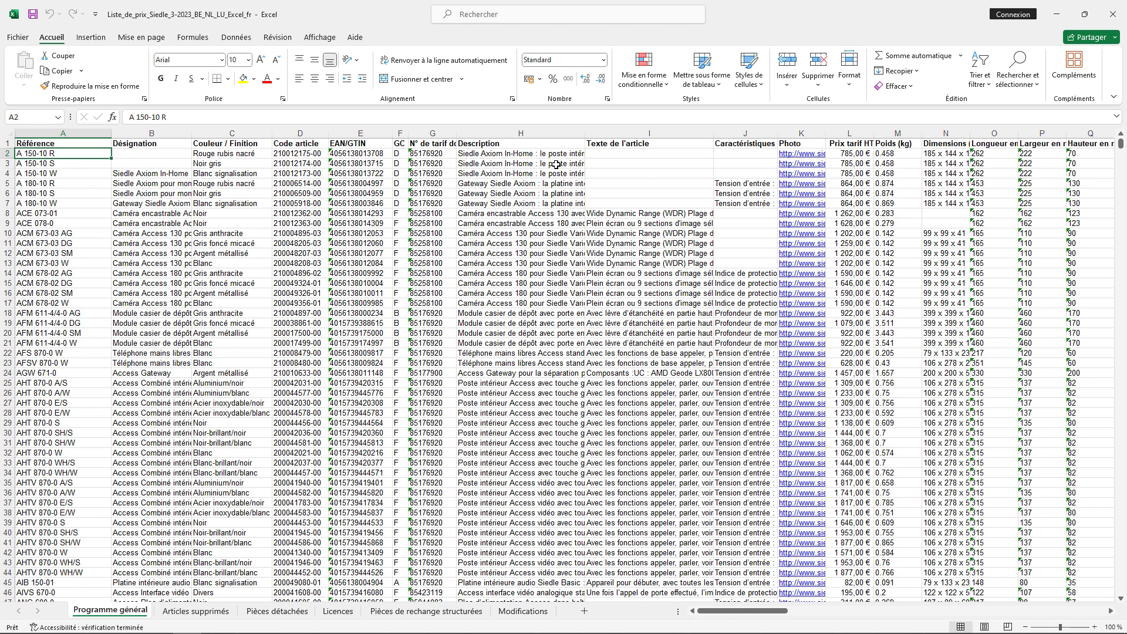
left_click(858, 154)
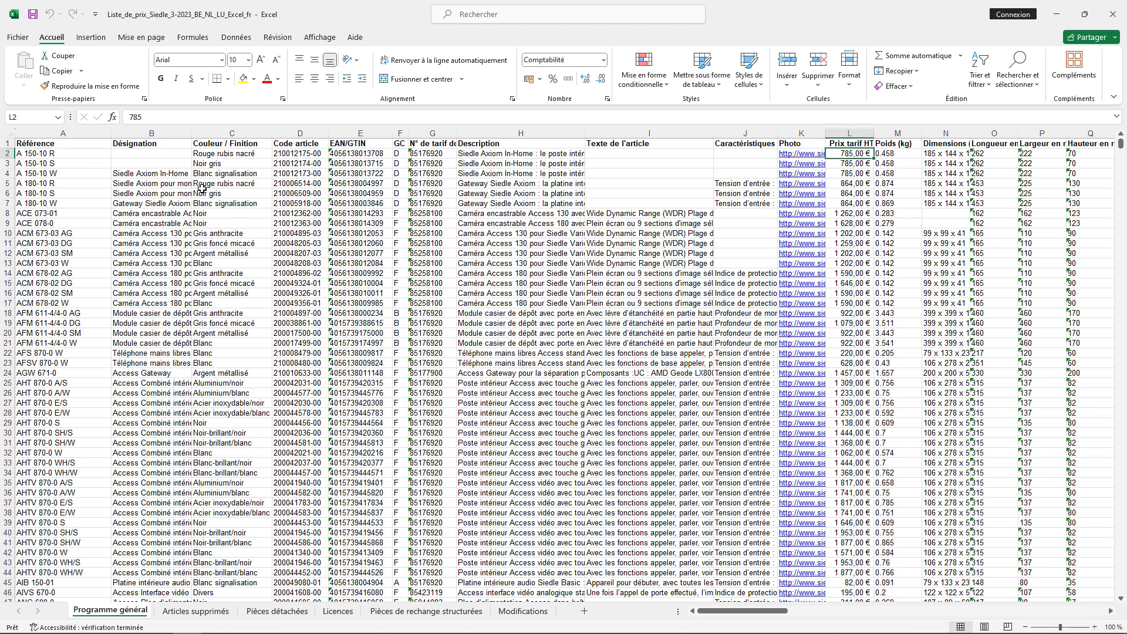
left_click(844, 223)
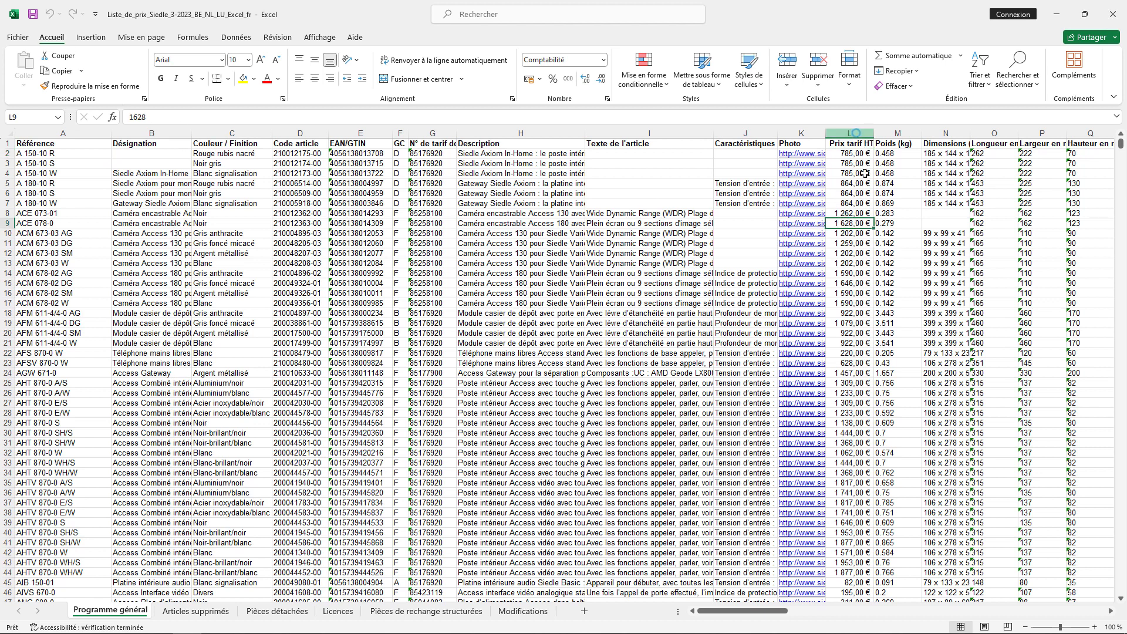
Step: Apply the Nombre number format to the entire Prix tarif HT column and save the workbook
left_click(856, 133)
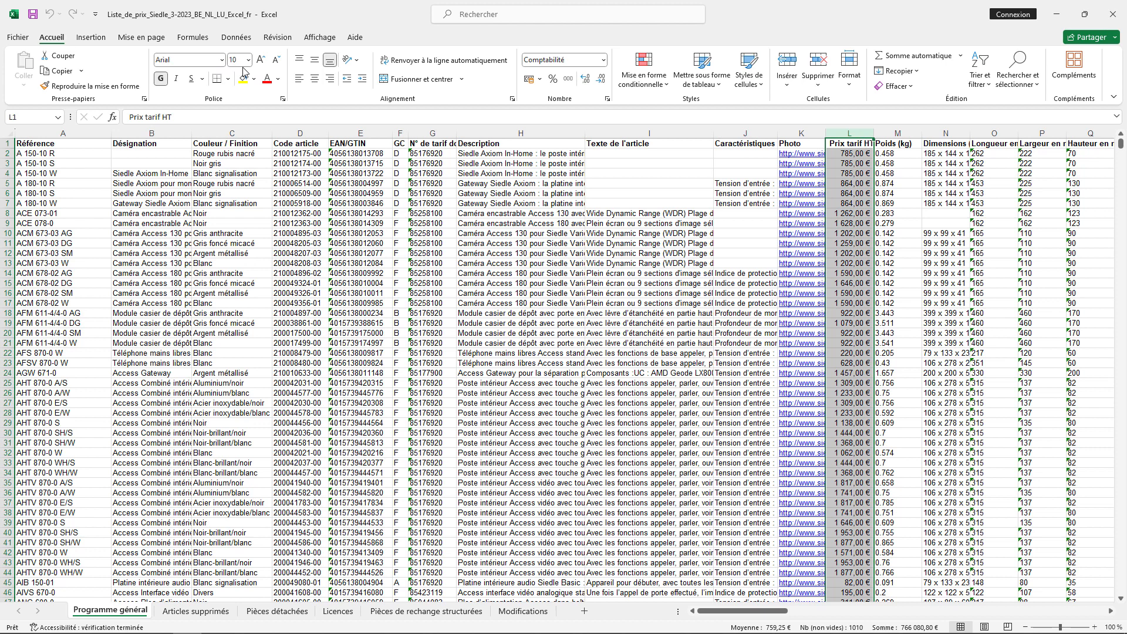
left_click(539, 80)
left_click(540, 79)
left_click(603, 61)
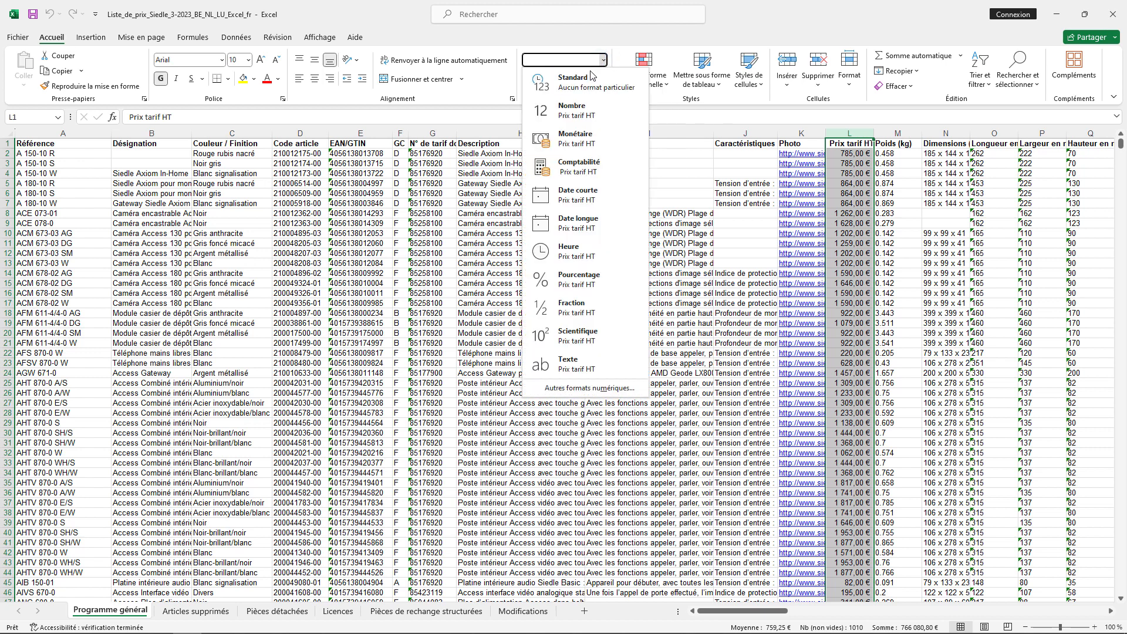
left_click(579, 110)
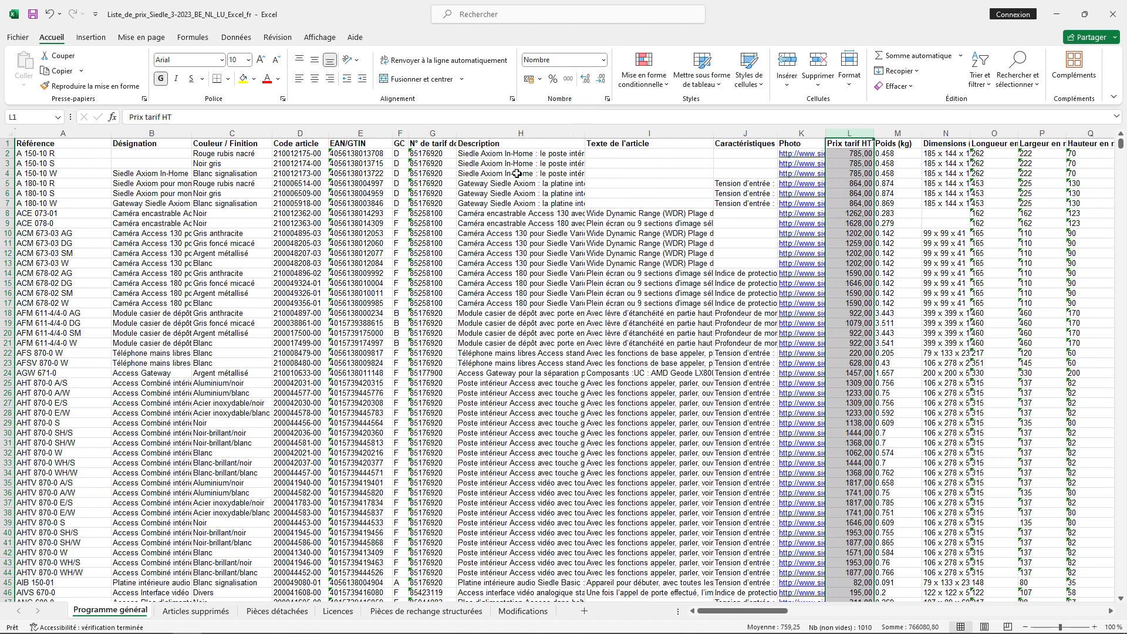
left_click(33, 13)
left_click(888, 284)
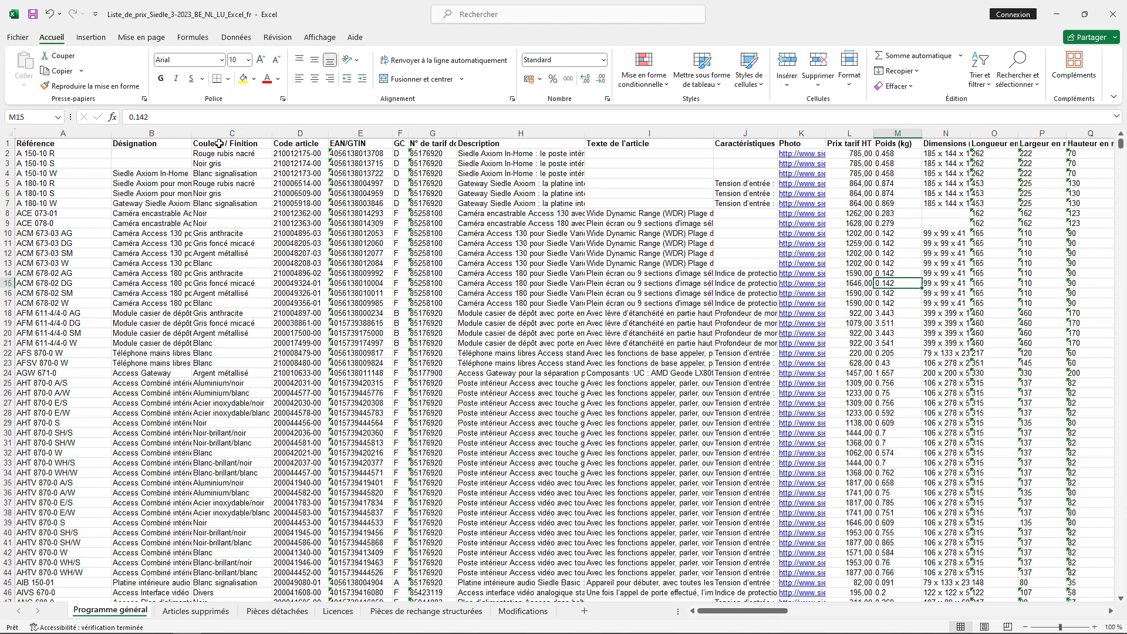
Step: Save the active sheet as a CSV (séparateur : point-virgule) file in Téléchargements, keeping the file name, and close the workbook
left_click(17, 38)
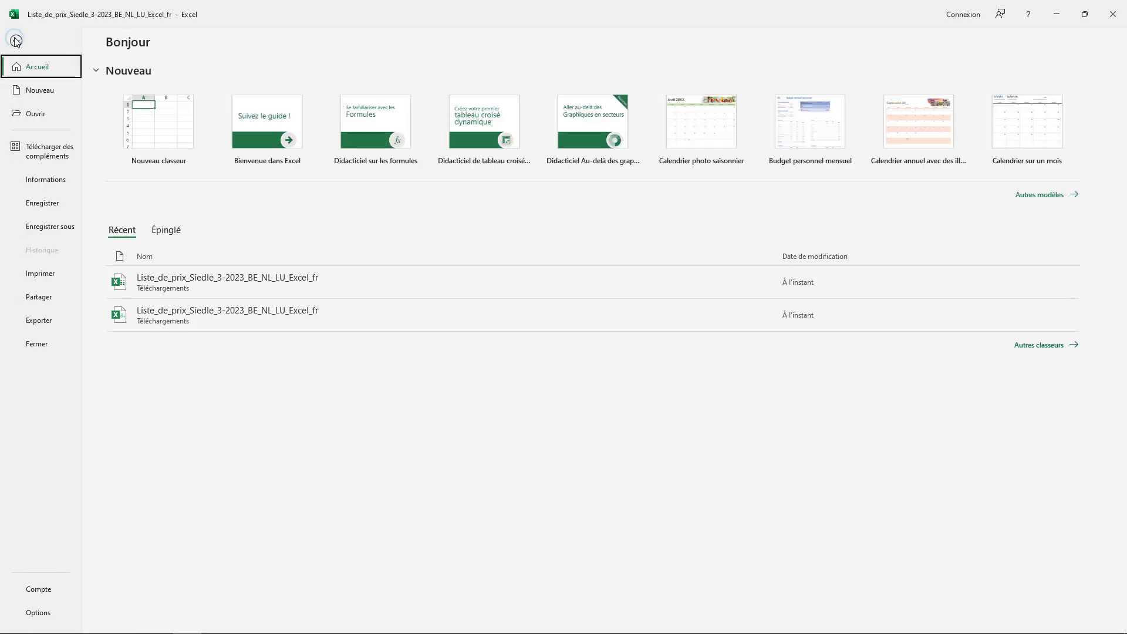
left_click(16, 41)
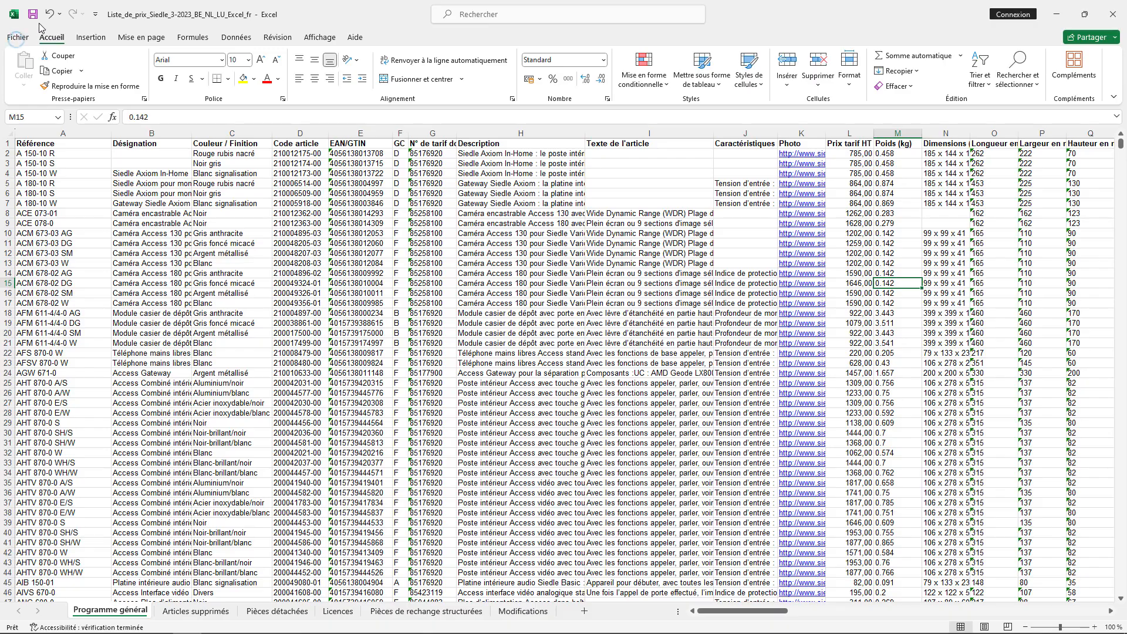
left_click(21, 38)
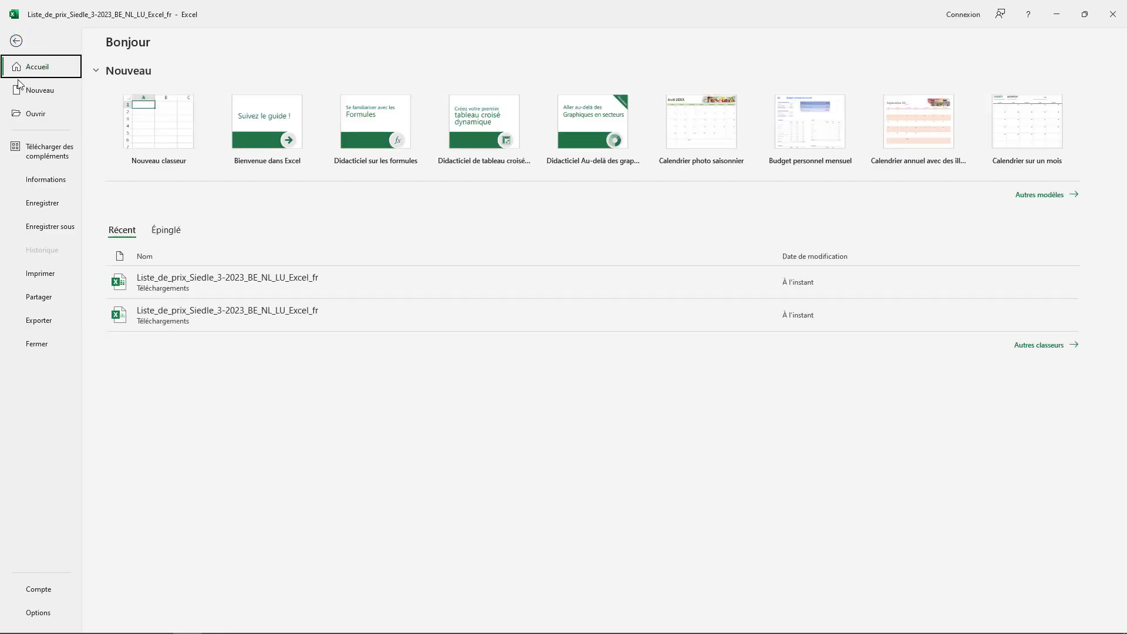
left_click(47, 229)
left_click(390, 153)
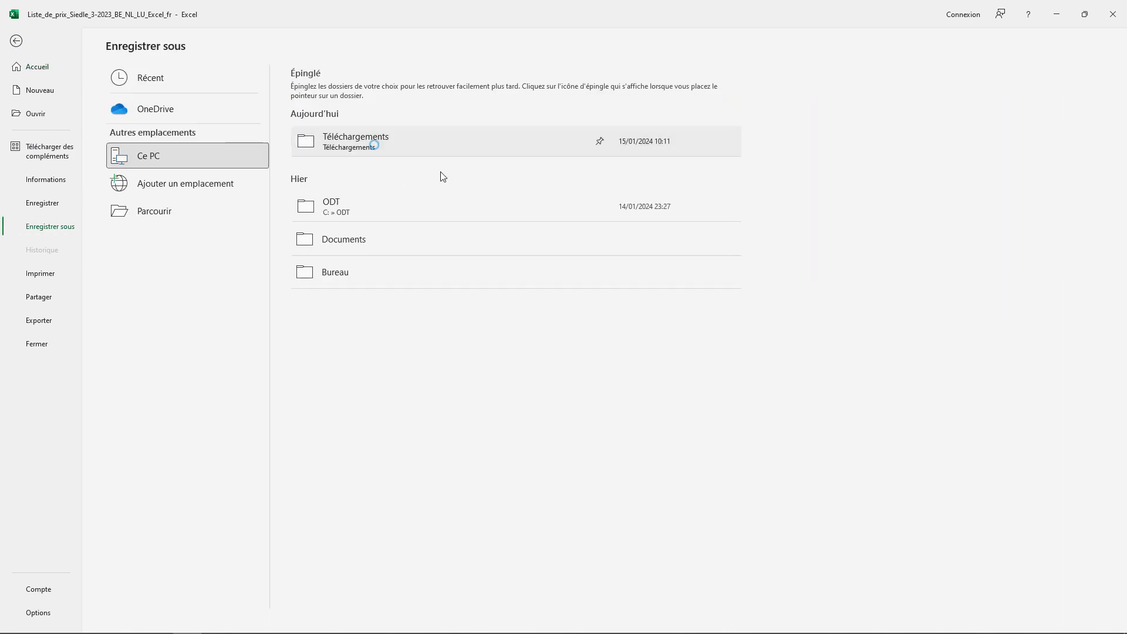
left_click(399, 390)
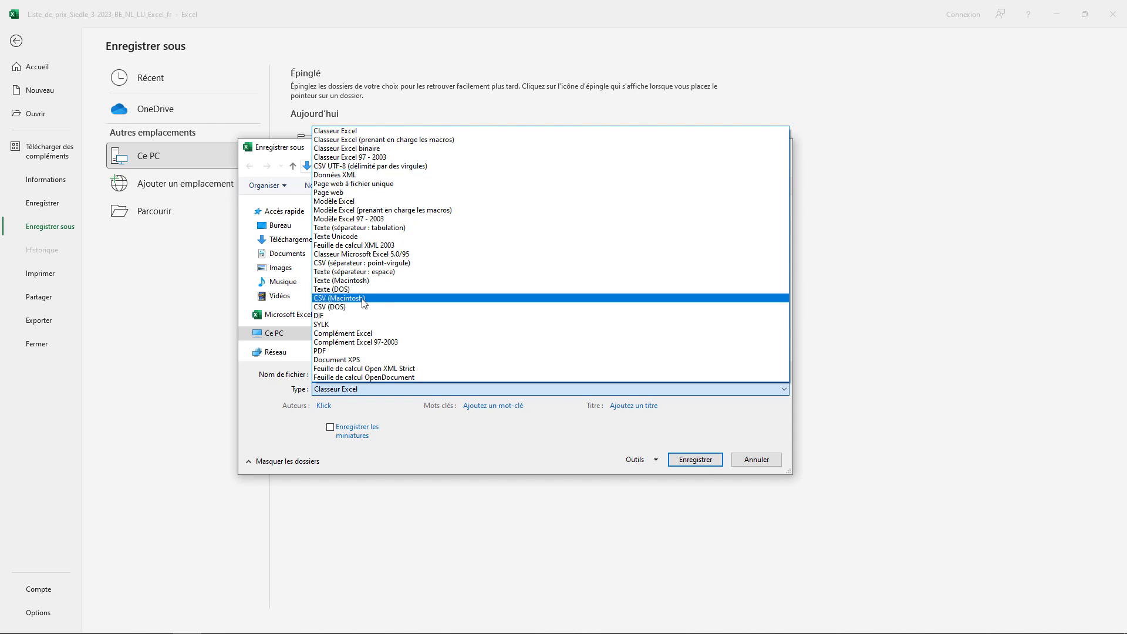
left_click(386, 262)
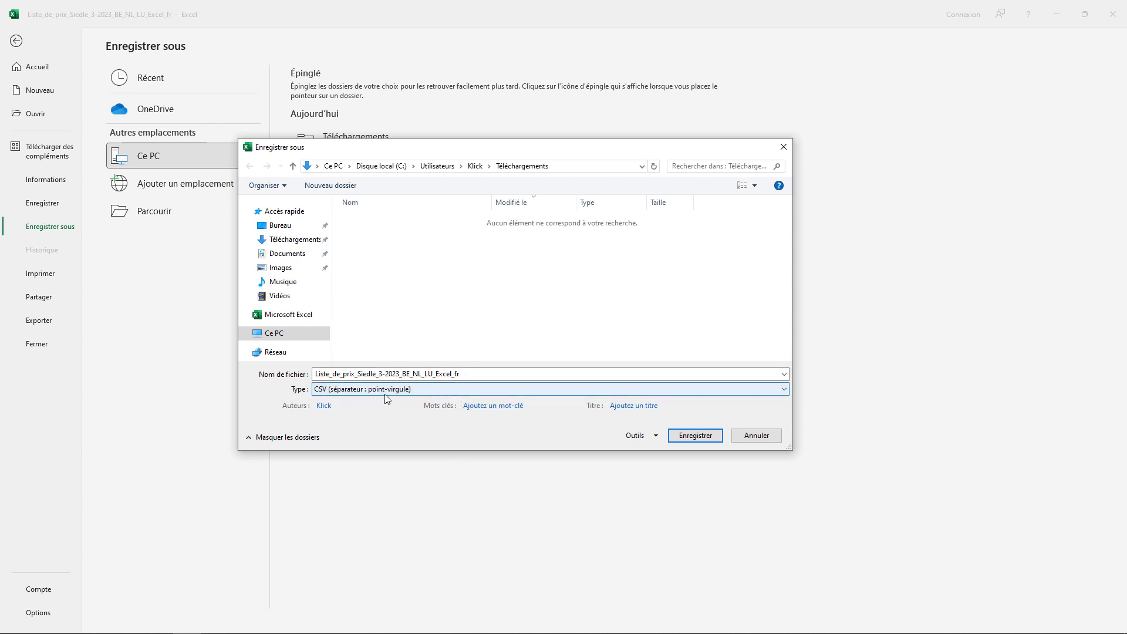
left_click(695, 436)
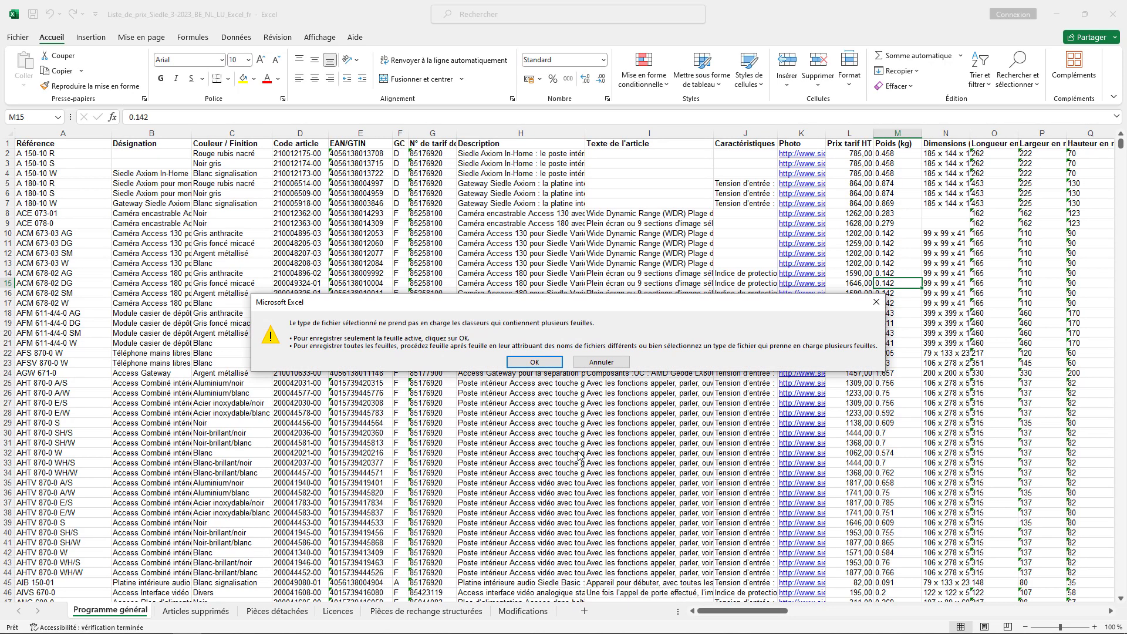
key("Return")
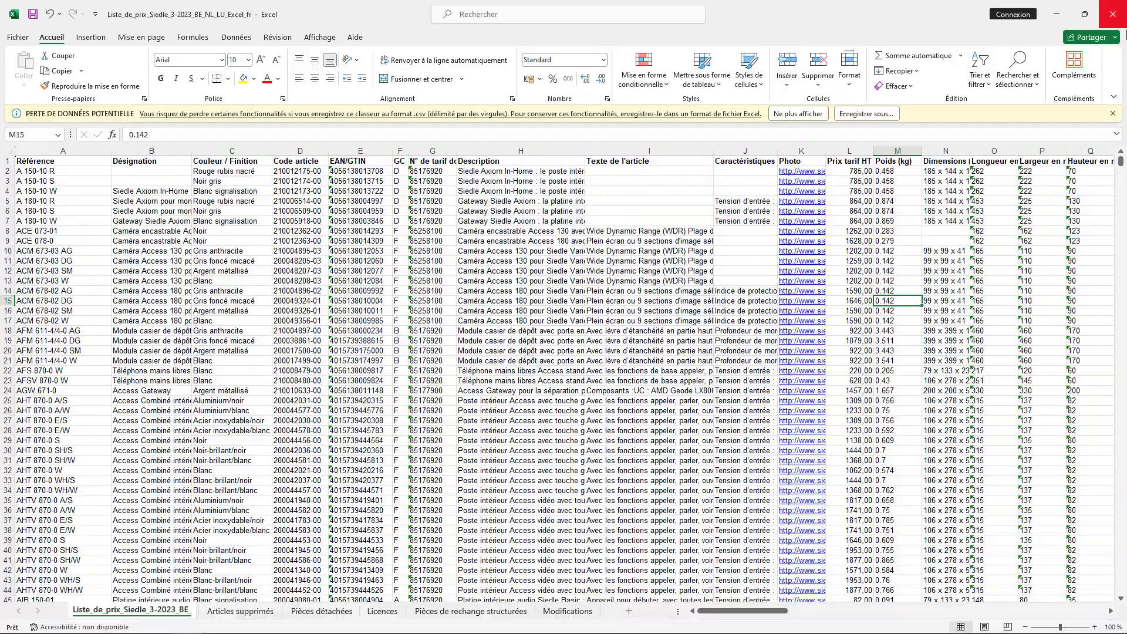
left_click(1113, 14)
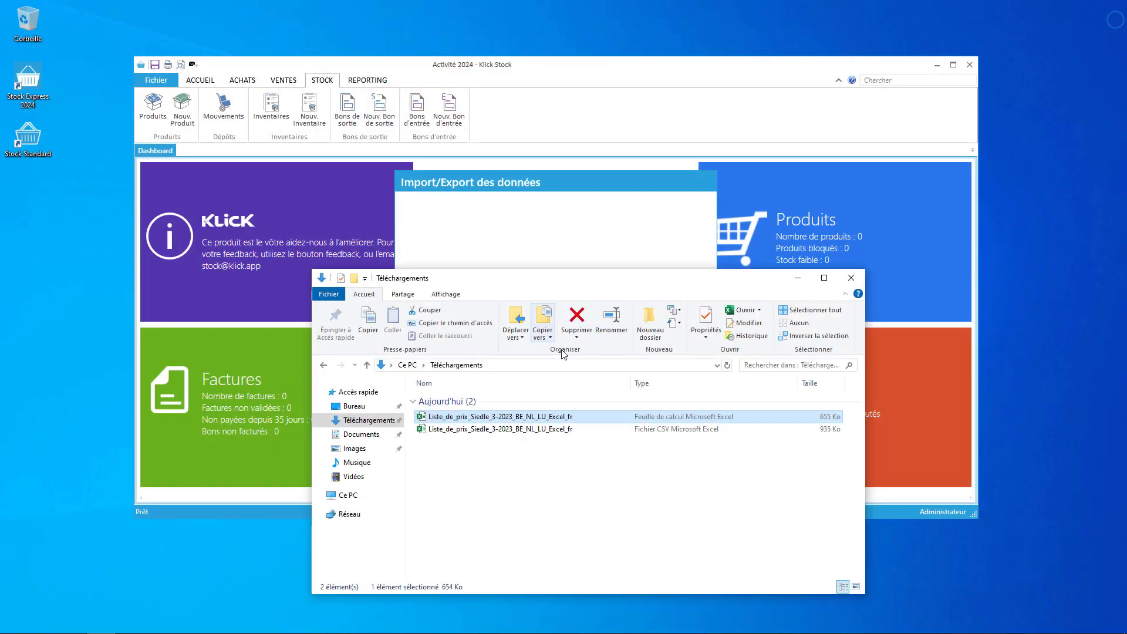
Step: Open the exported price list CSV in Bloc-notes, examine the separators between its fields, and close it
right_click(490, 418)
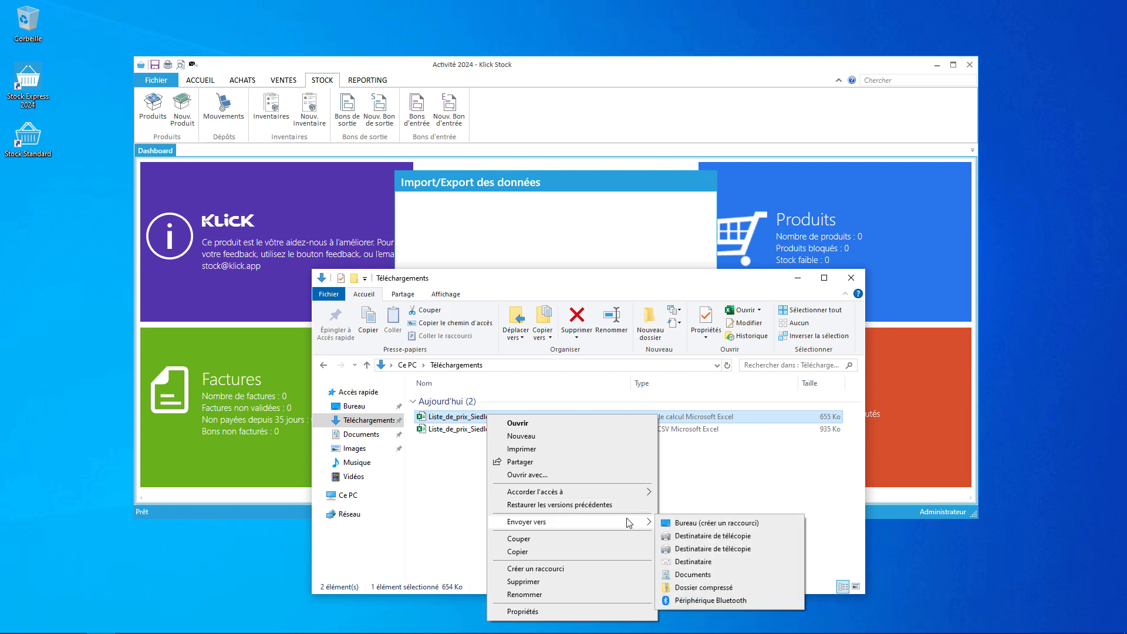
right_click(480, 422)
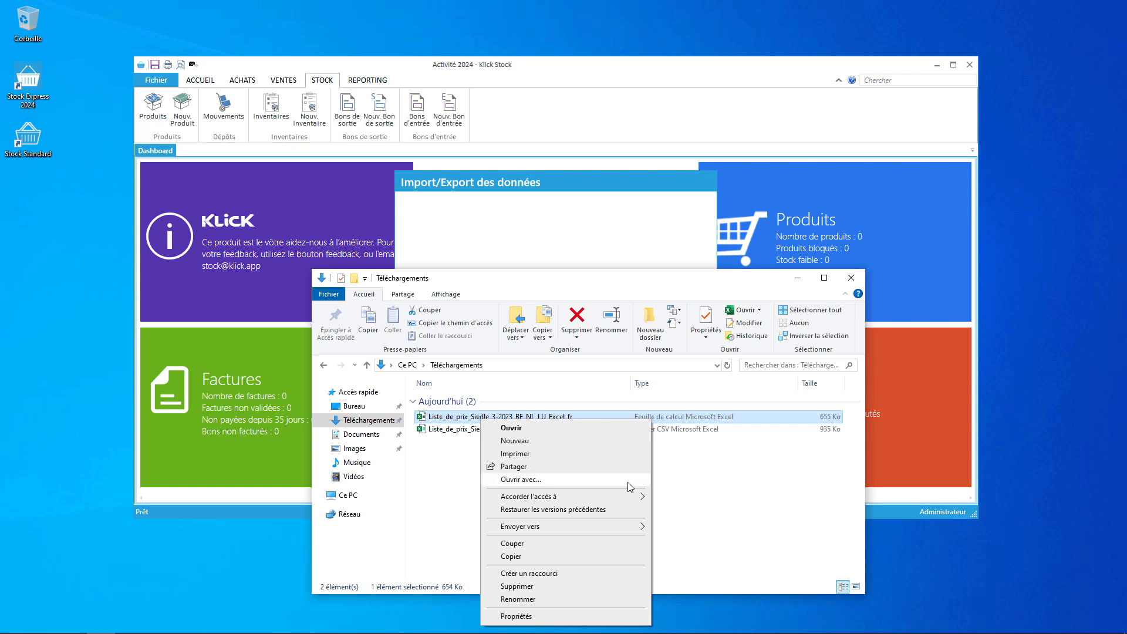
right_click(689, 428)
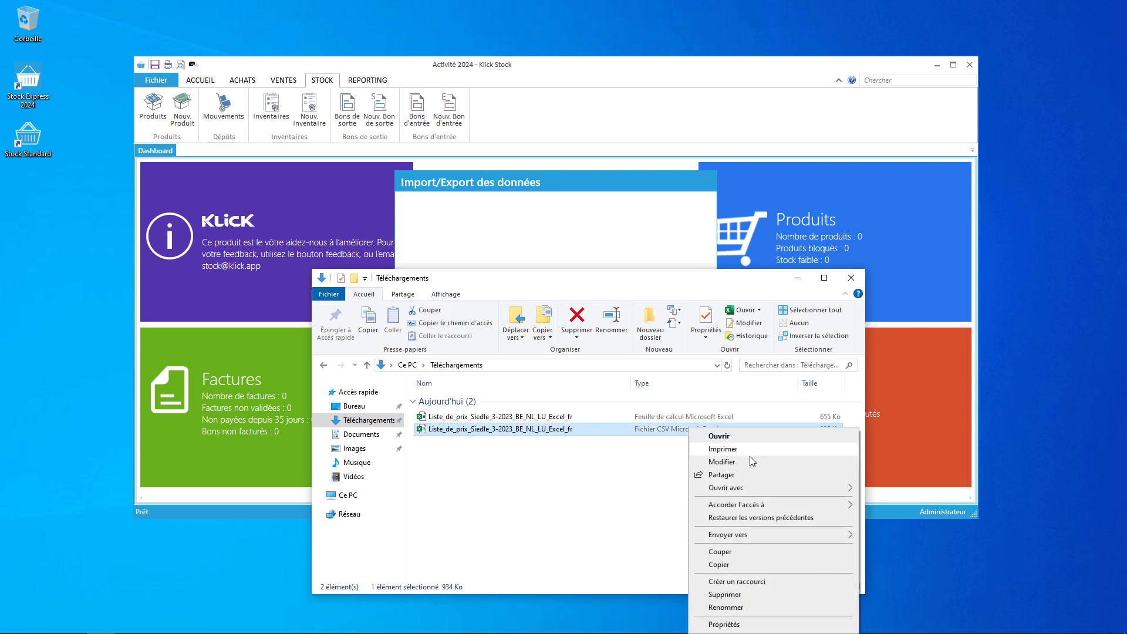
mouse_move(813, 492)
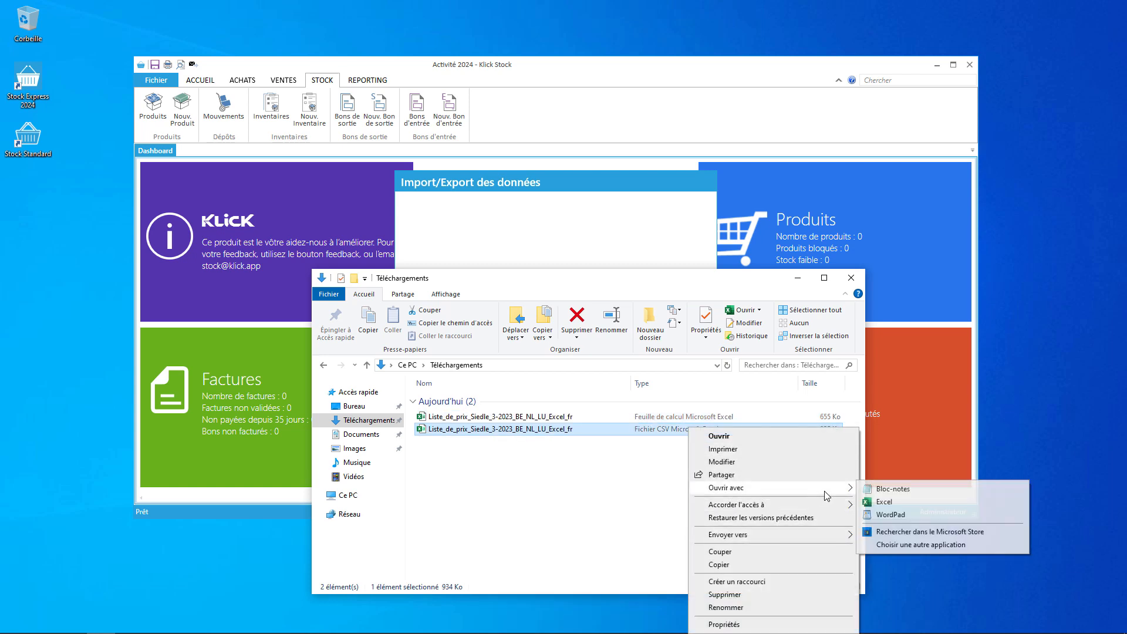
left_click(931, 490)
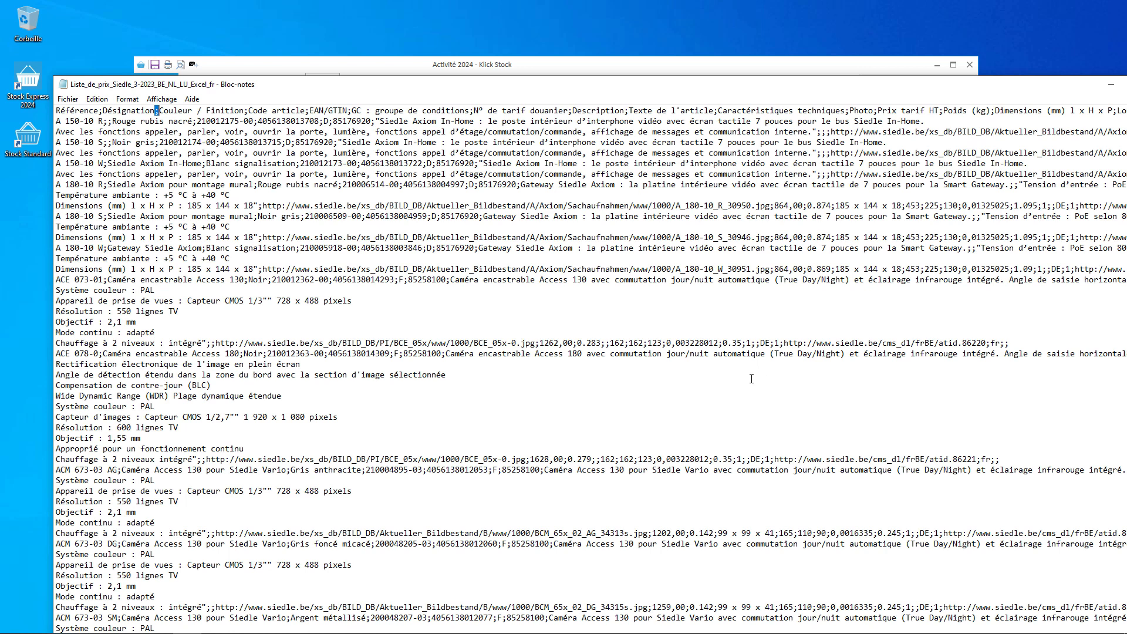
left_click_drag(722, 344, 738, 344)
left_click_drag(952, 87, 784, 170)
left_click(1002, 171)
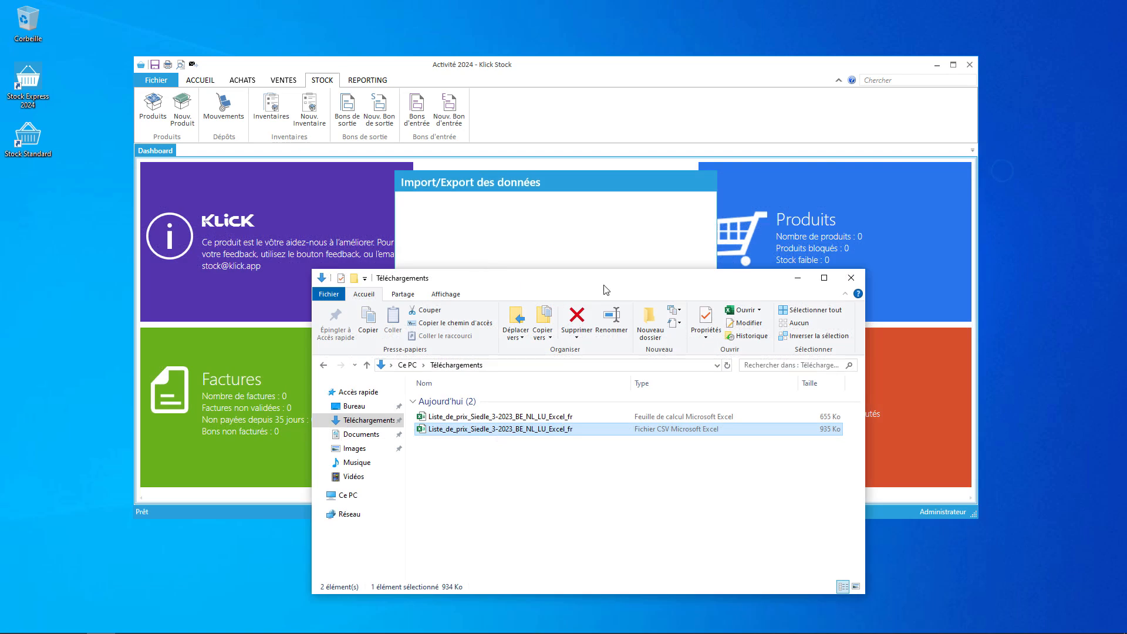
Step: Return to Klick Stock, cancel the open Import/Export wizard and maximize the application window
left_click(797, 281)
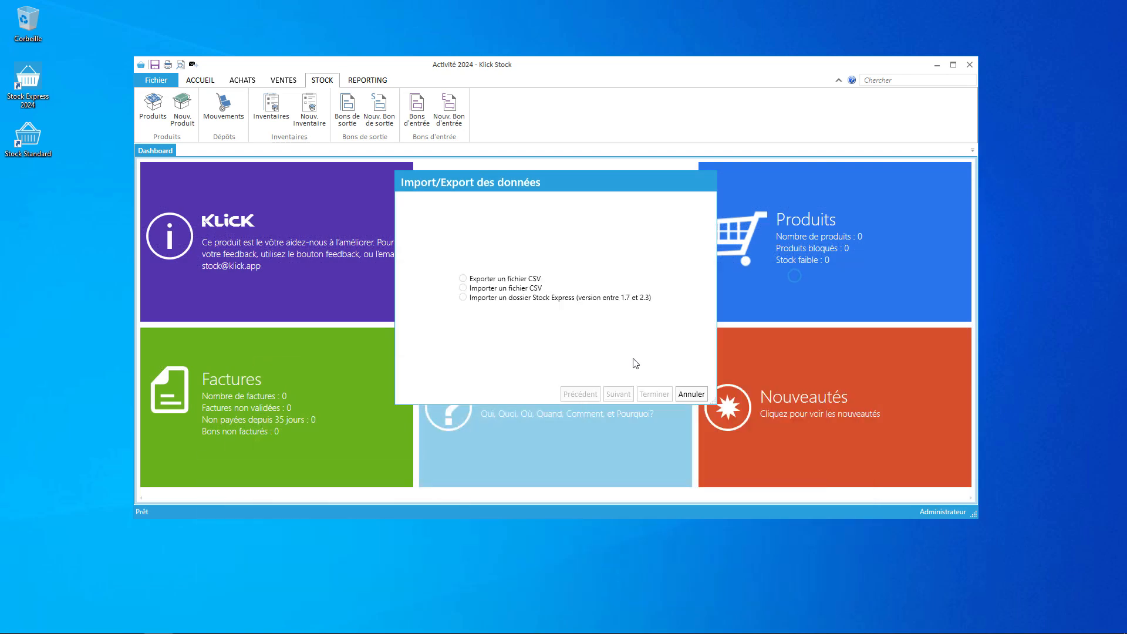
left_click(691, 395)
double_click(503, 66)
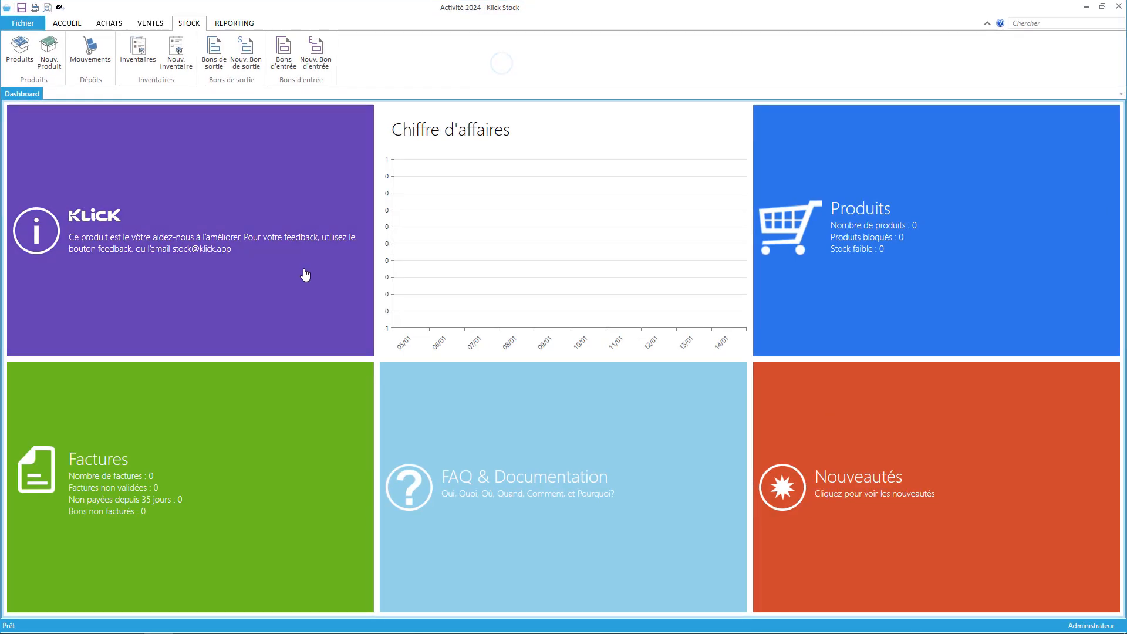
Step: Start the Import/Export wizard and choose to import a CSV file into the Produits table
left_click(26, 23)
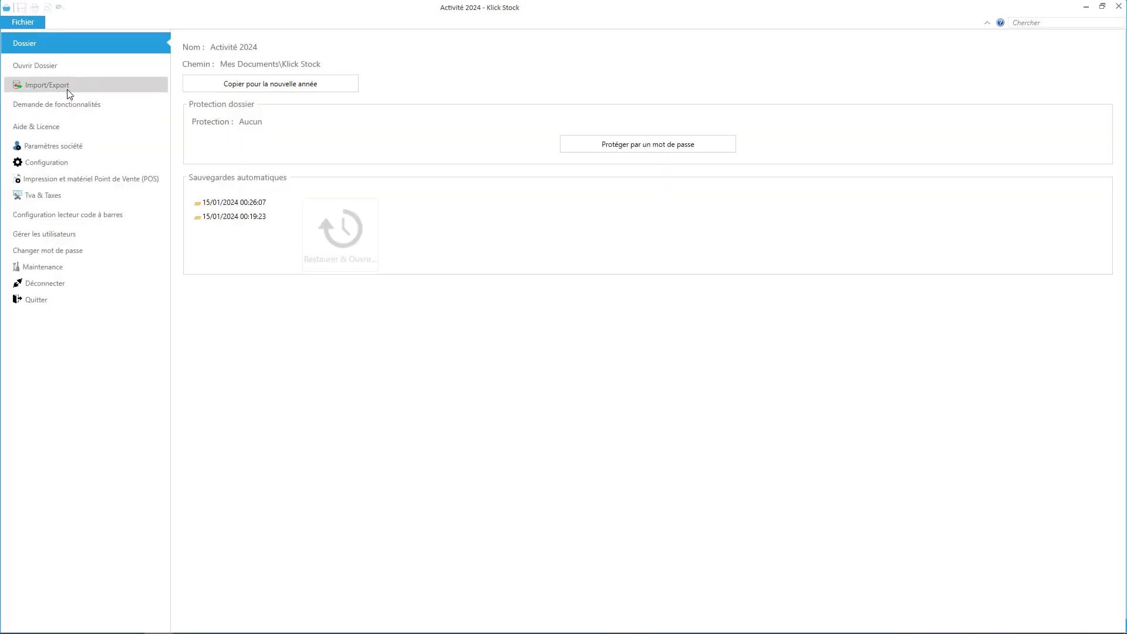
left_click(85, 90)
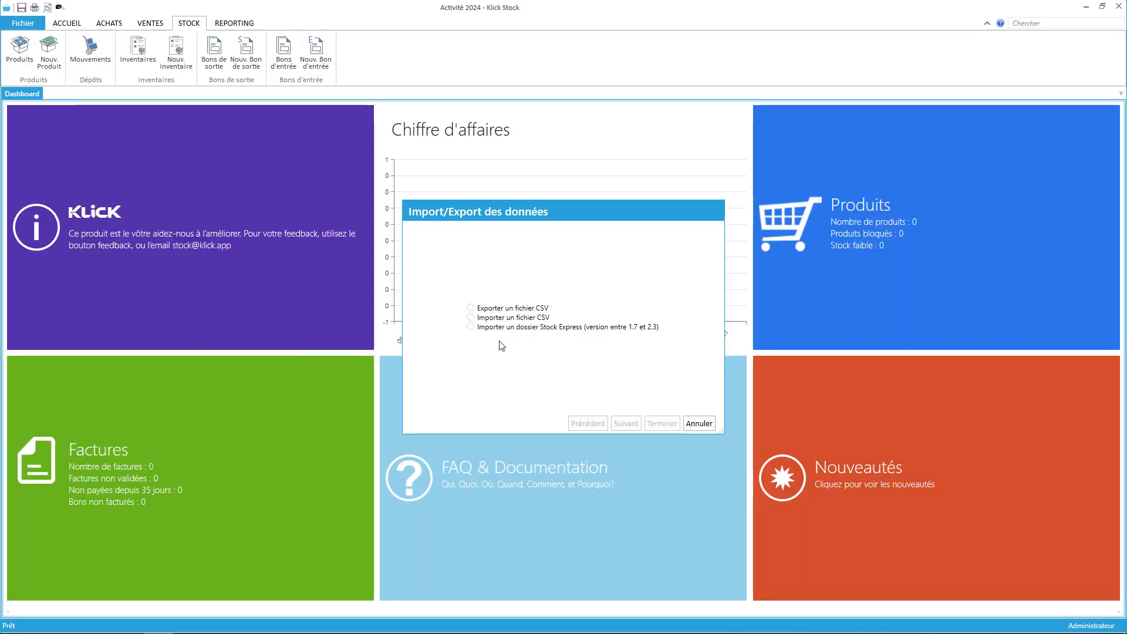
left_click(506, 318)
left_click(626, 424)
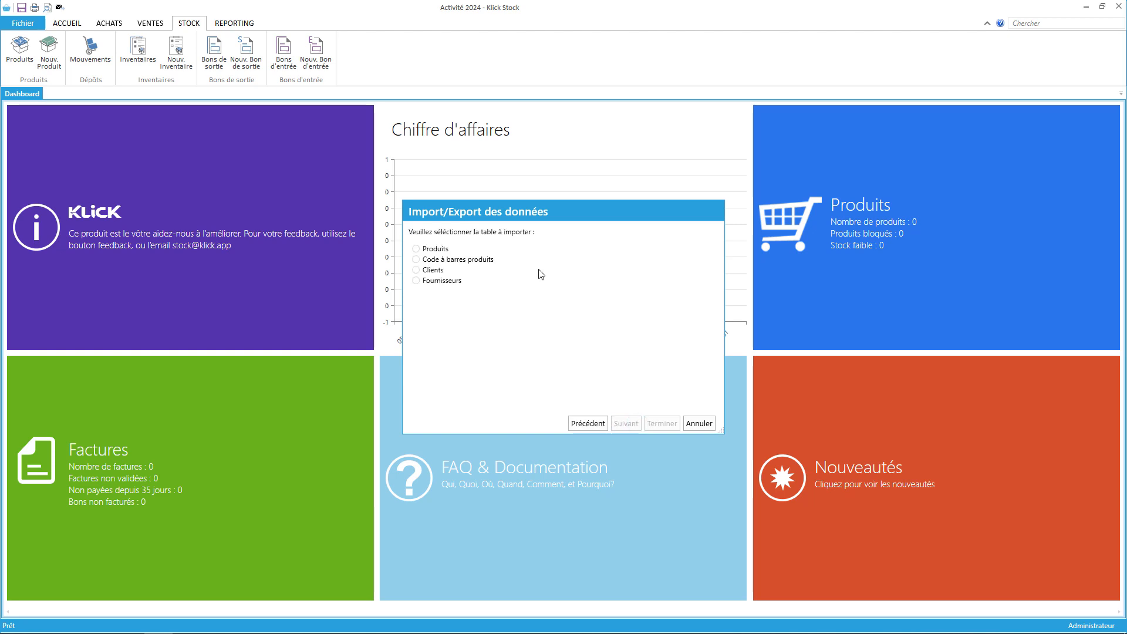
left_click(418, 250)
left_click(625, 424)
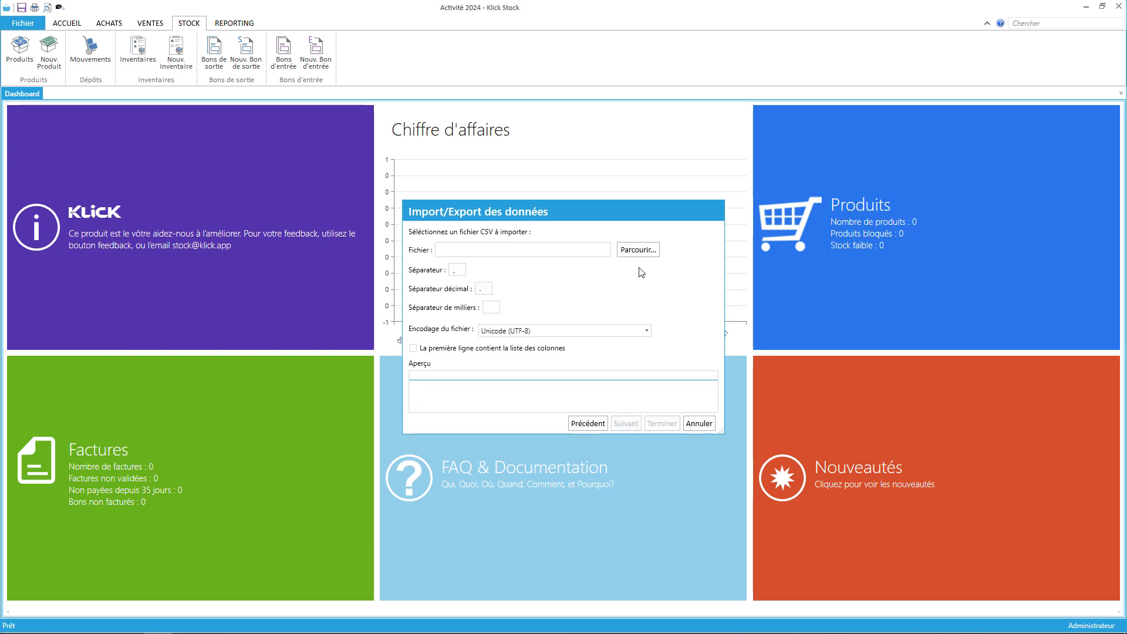
Step: Load the CSV file Liste_de_prix_Siedle_3-2023_BE_NL_LU_Excel_fr from Téléchargements as the import source, dismissing the message shown
left_click(638, 252)
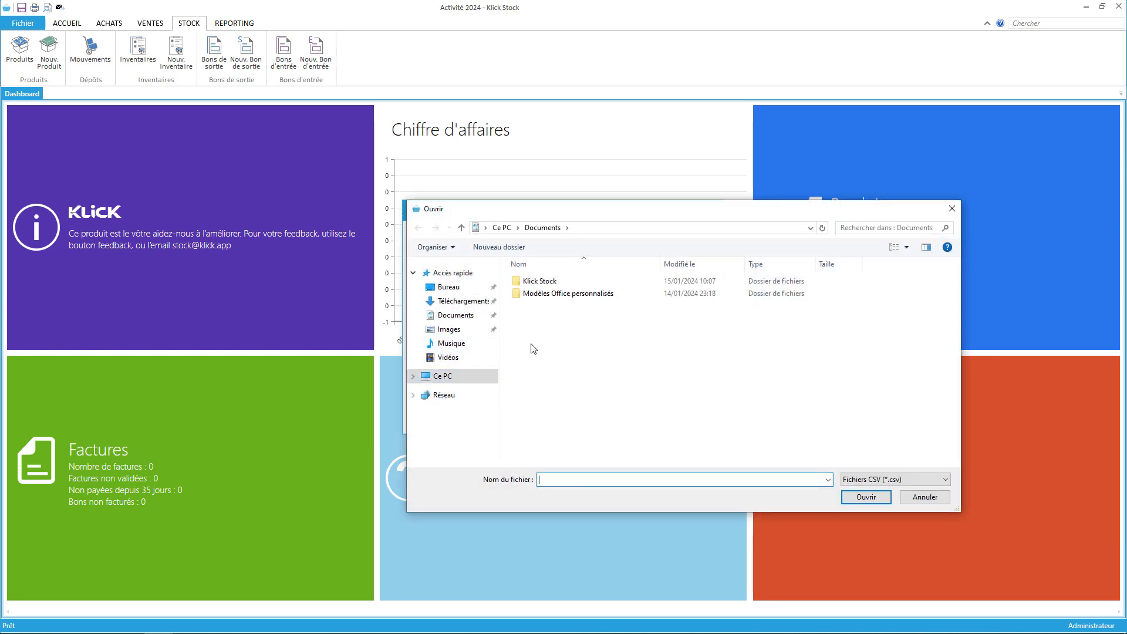
left_click(464, 301)
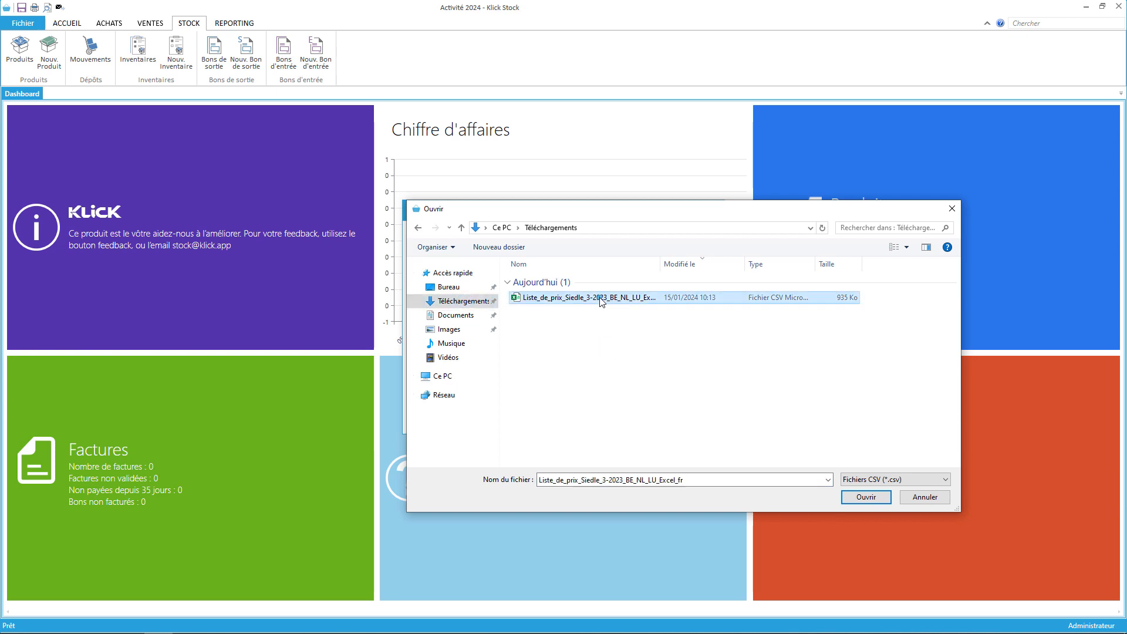
double_click(598, 298)
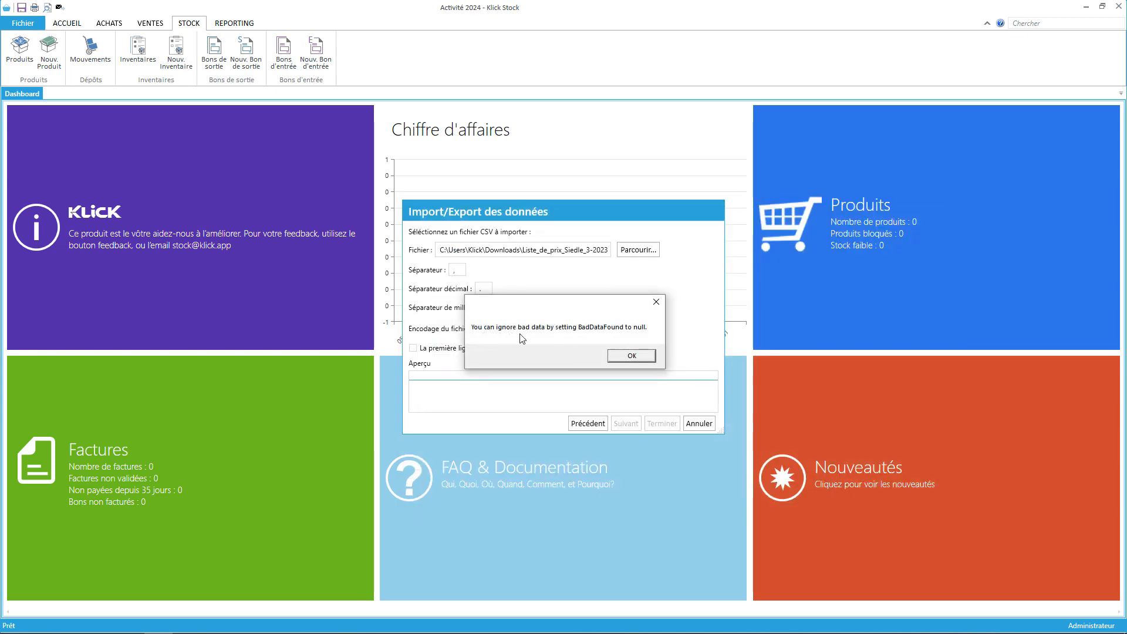
left_click(630, 356)
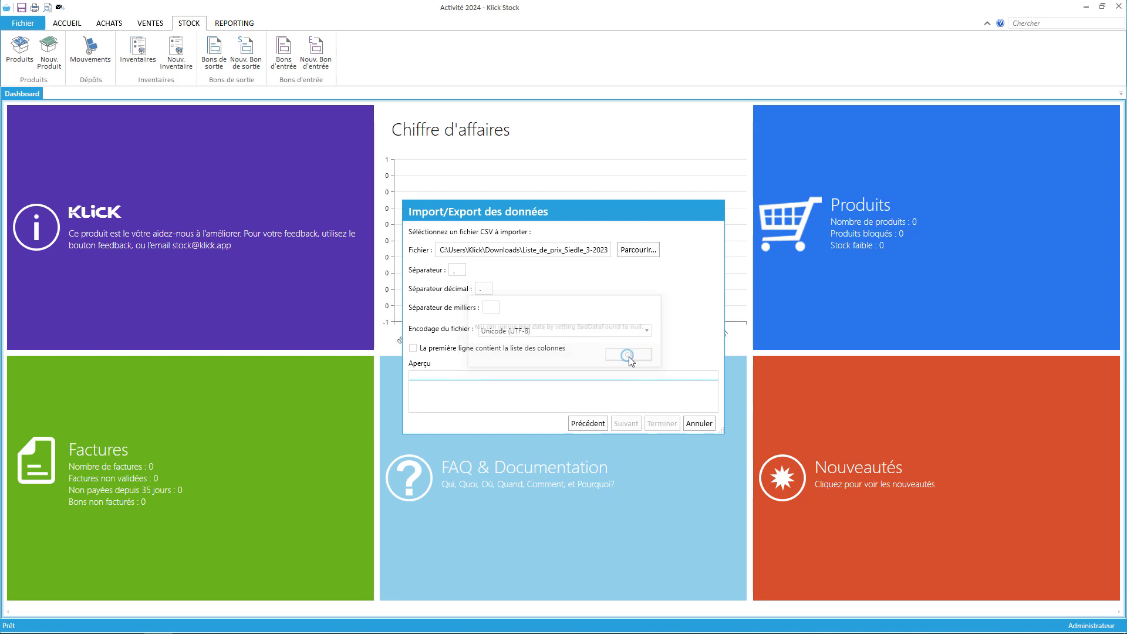
Step: Enlarge the import wizard to show more of the preview and set the Séparateur to a semicolon
left_click_drag(720, 429, 978, 532)
left_click_drag(687, 221, 466, 91)
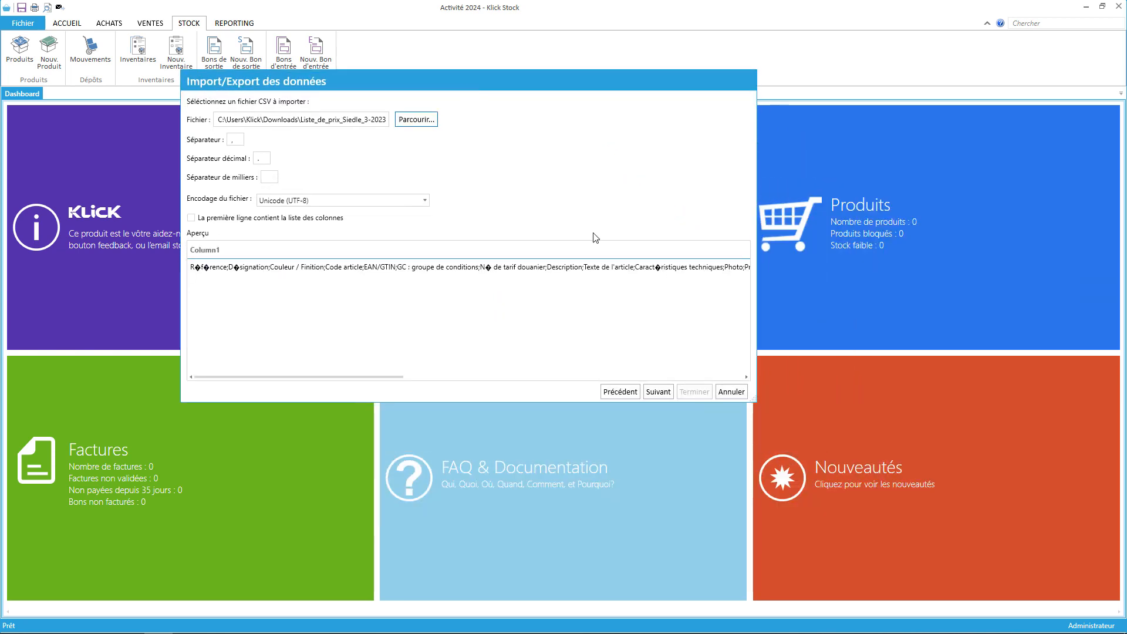
left_click_drag(755, 400, 1075, 576)
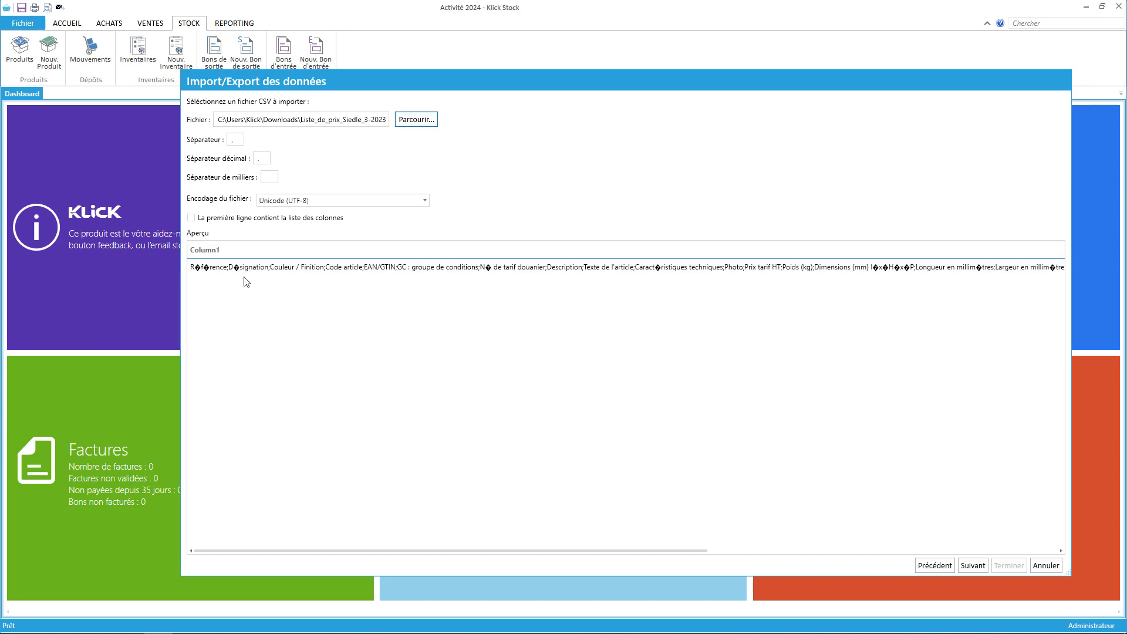
left_click_drag(611, 550, 478, 523)
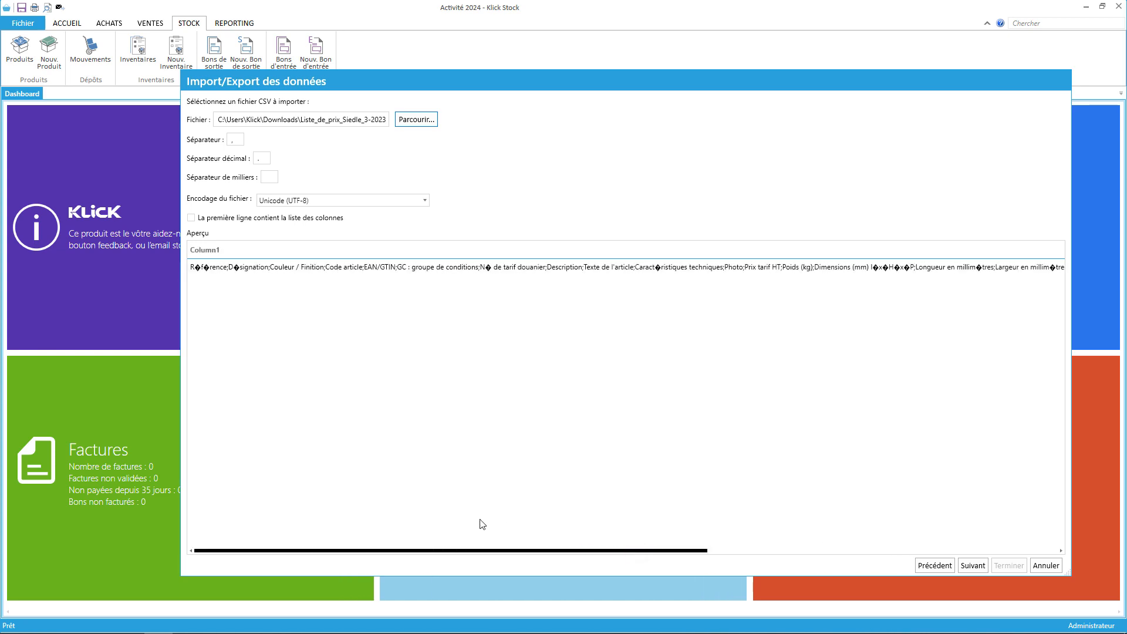
double_click(232, 141)
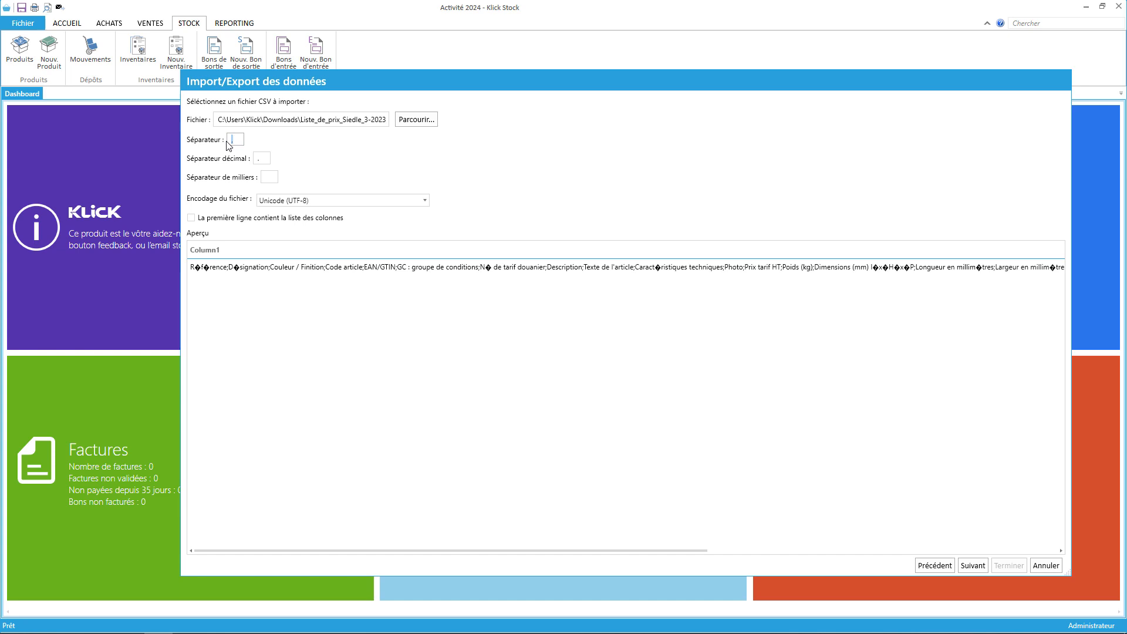
type(";")
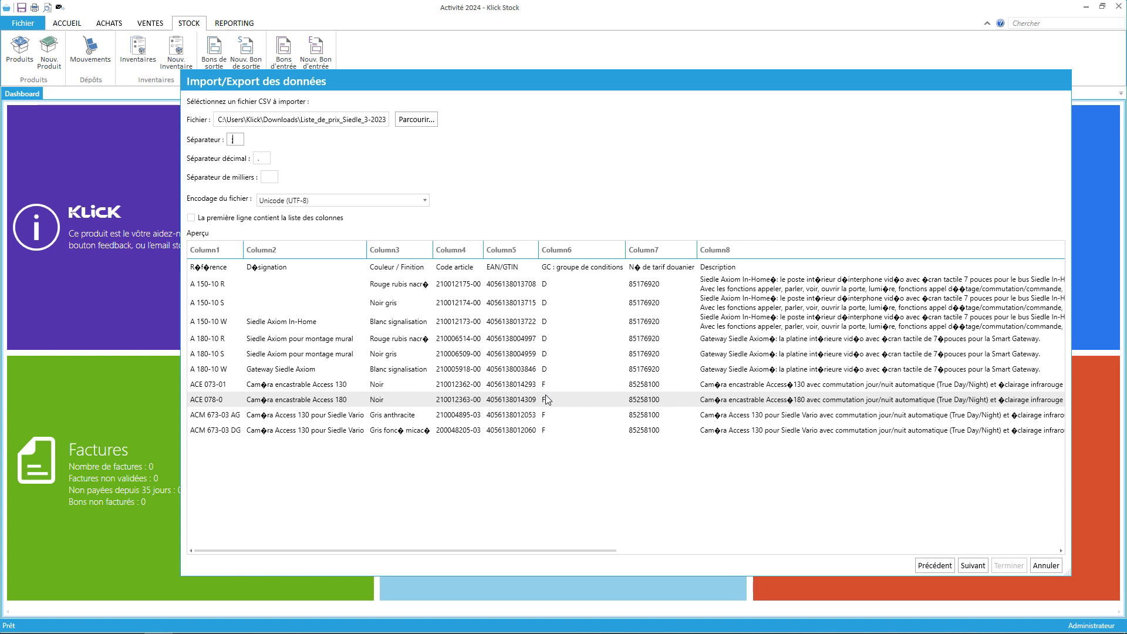
Step: Set the import file encoding to Europe centrale (Windows) and keep that choice after reviewing the other encodings
left_click(358, 200)
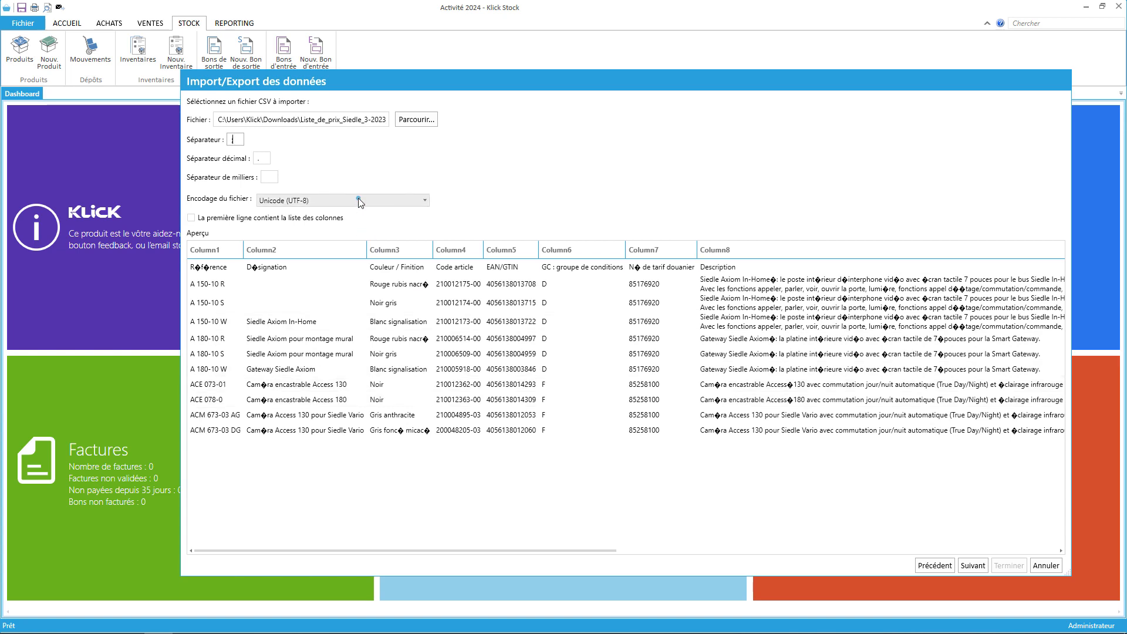
scroll(367, 241, "up", 4)
scroll(377, 270, "down", 1)
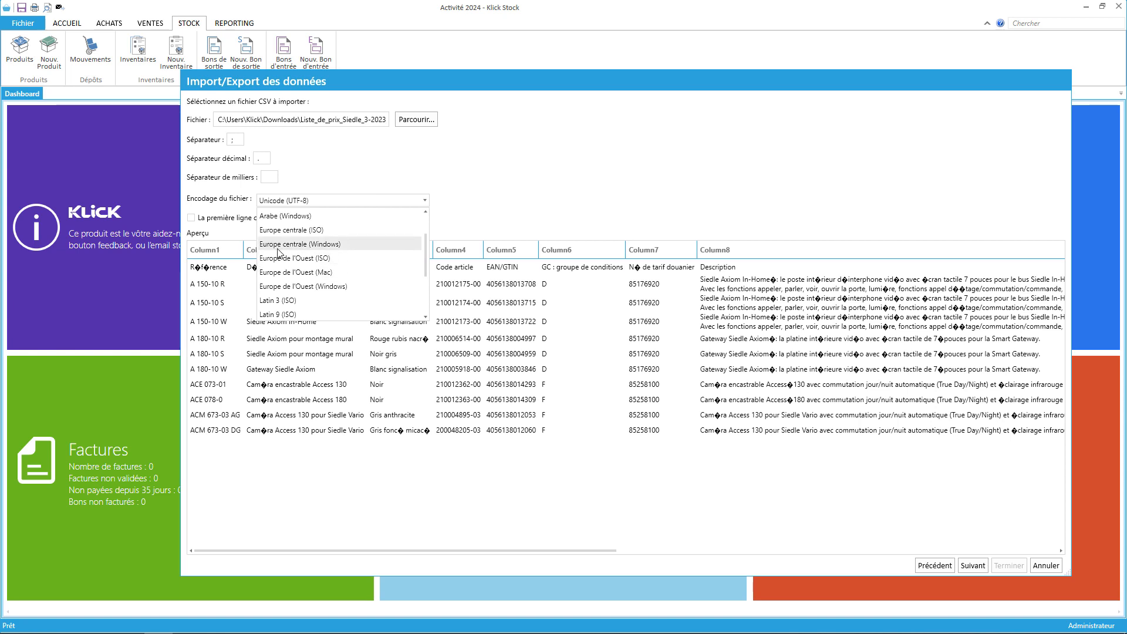
left_click(320, 244)
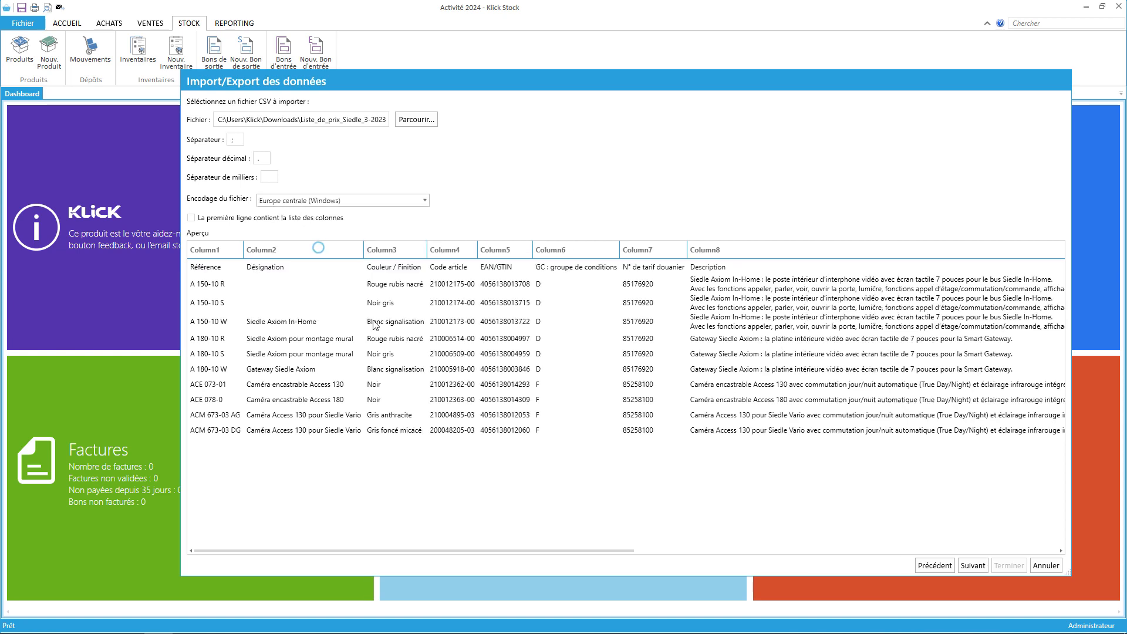
left_click(353, 202)
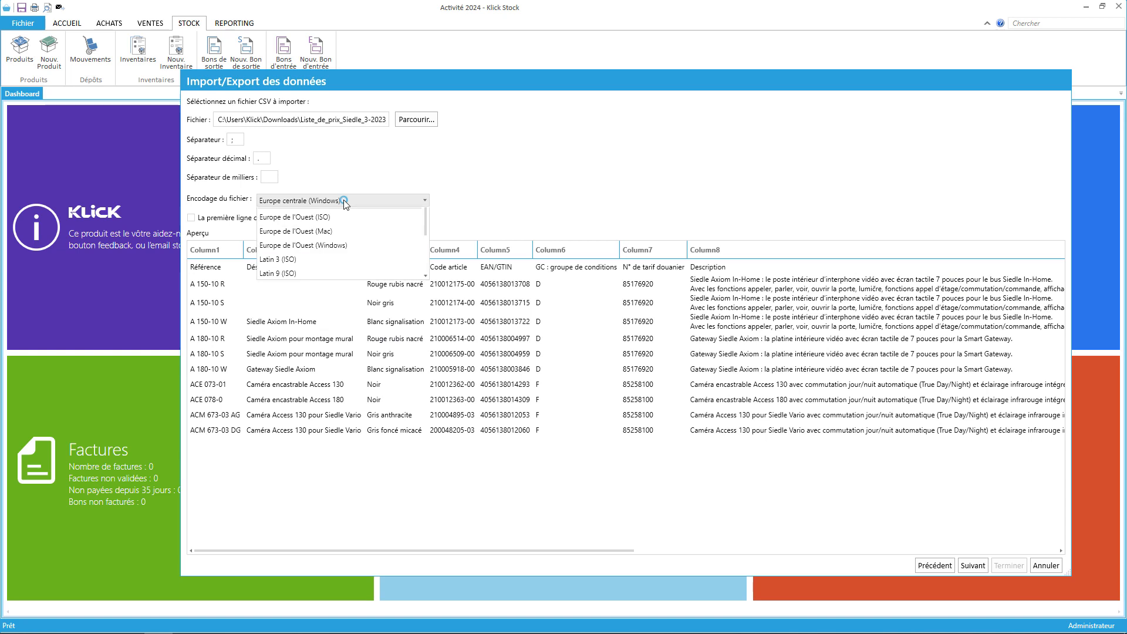
scroll(326, 276, "up", 6)
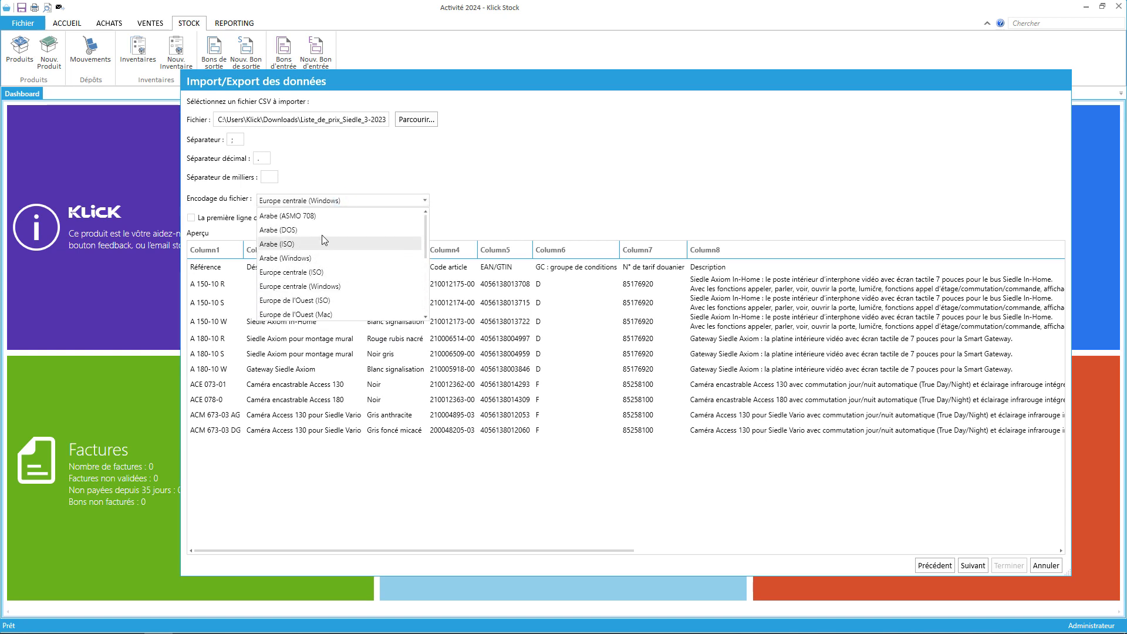
left_click(519, 218)
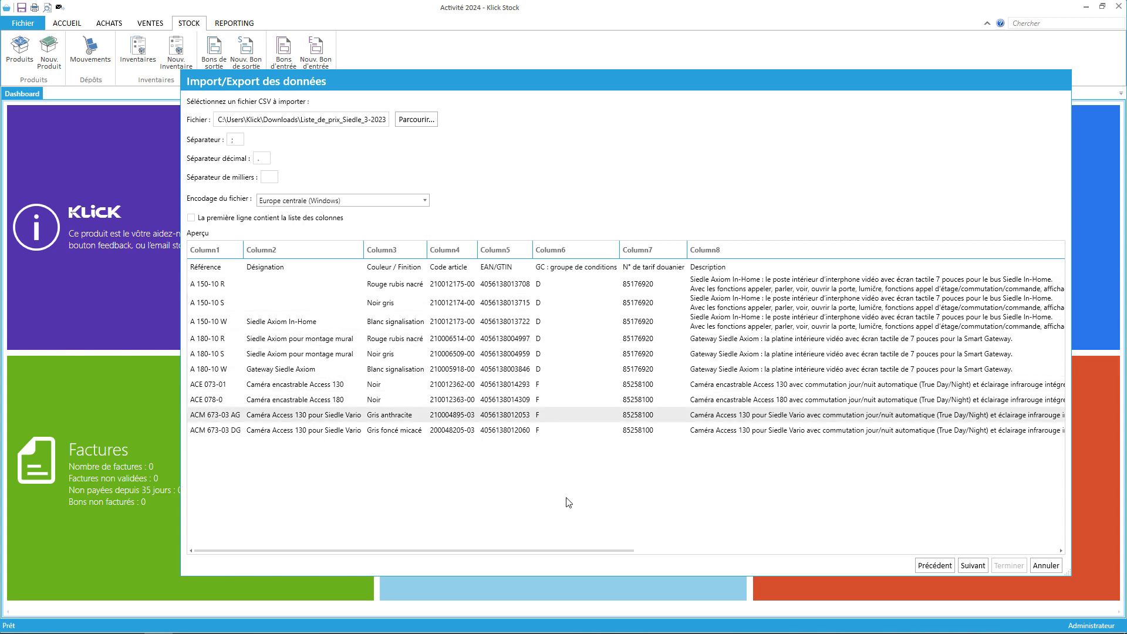
Step: Look through the preview columns and specify that the first line contains the list of columns
left_click_drag(469, 552, 858, 551)
left_click_drag(972, 519, 437, 565)
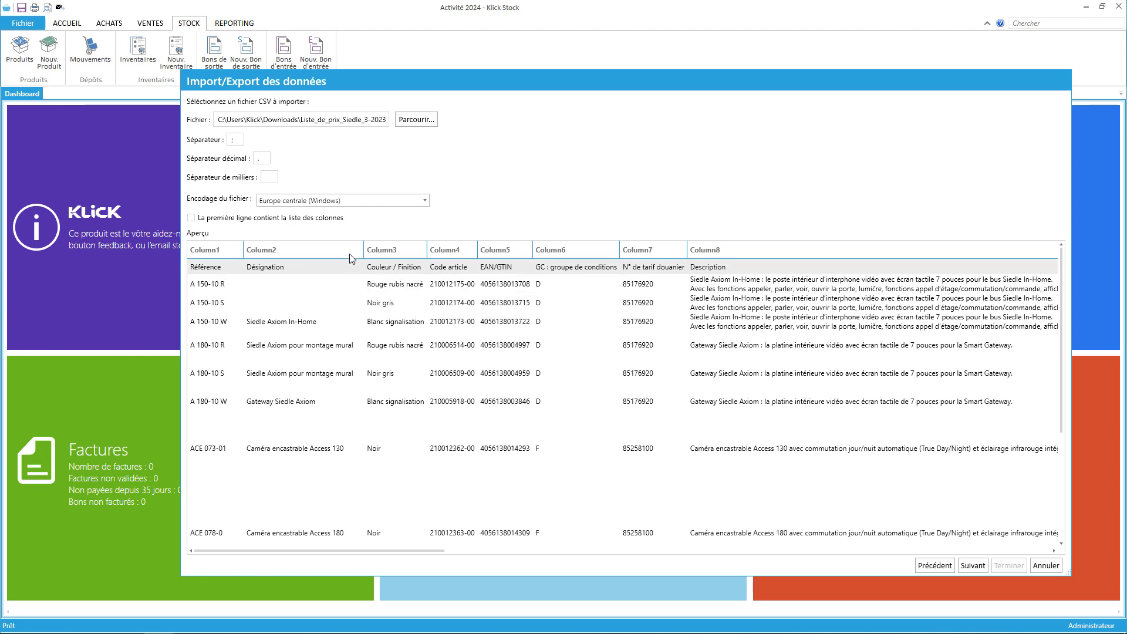
left_click(199, 219)
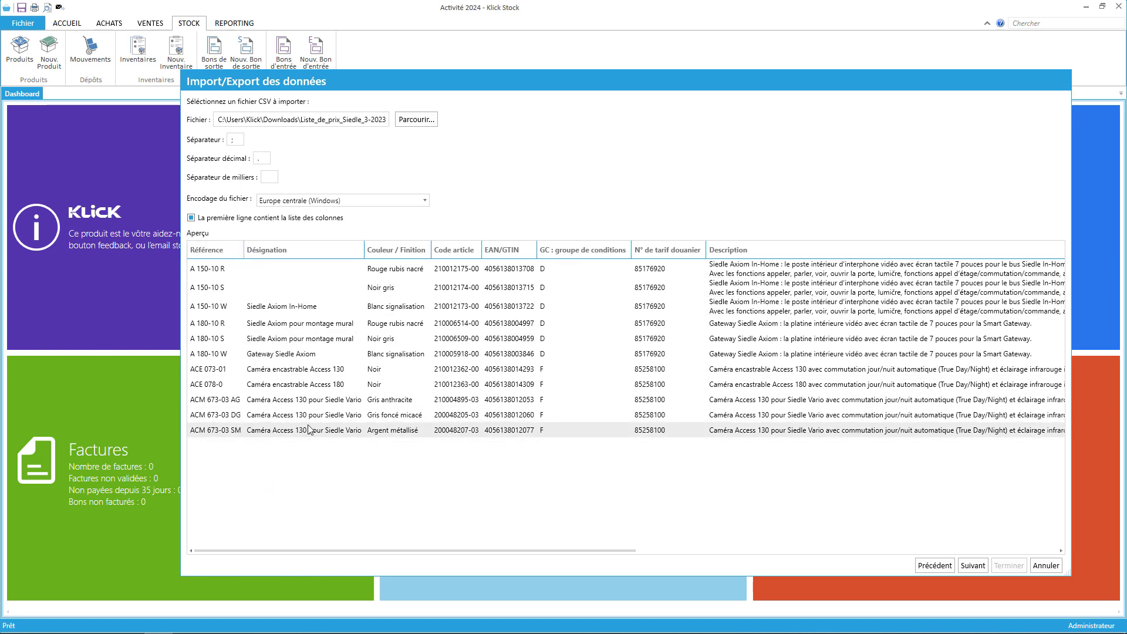
Step: Check the Prix tarif HT column in the preview, set the Séparateur décimal to a comma, and cancel the import wizard
left_click_drag(503, 550, 503, 551)
left_click_drag(413, 557, 930, 528)
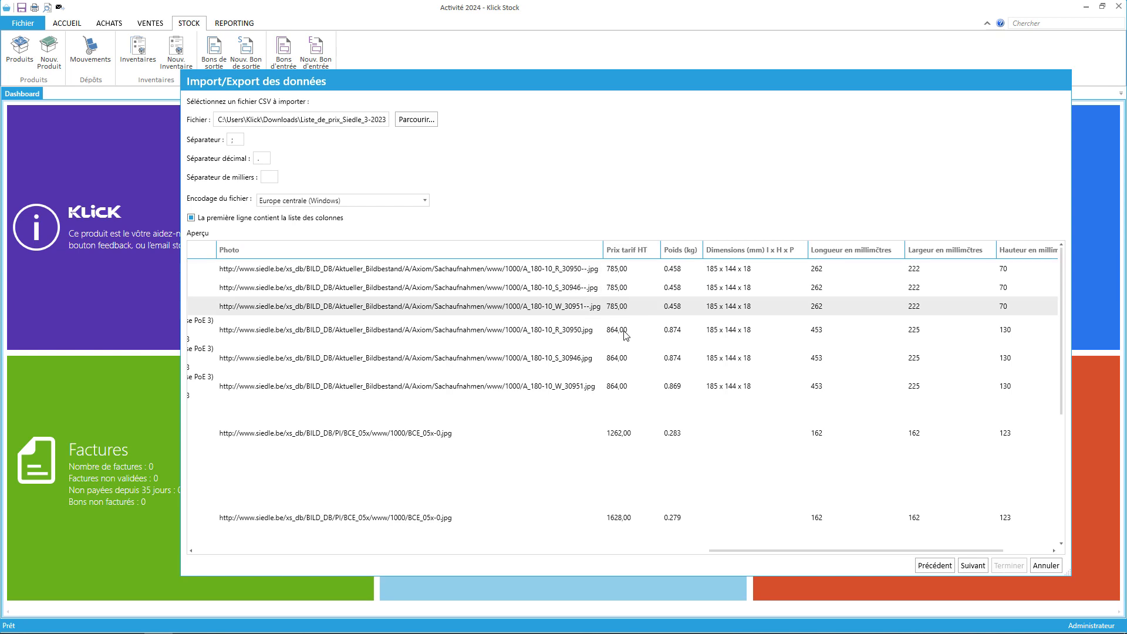
left_click_drag(266, 159, 249, 170)
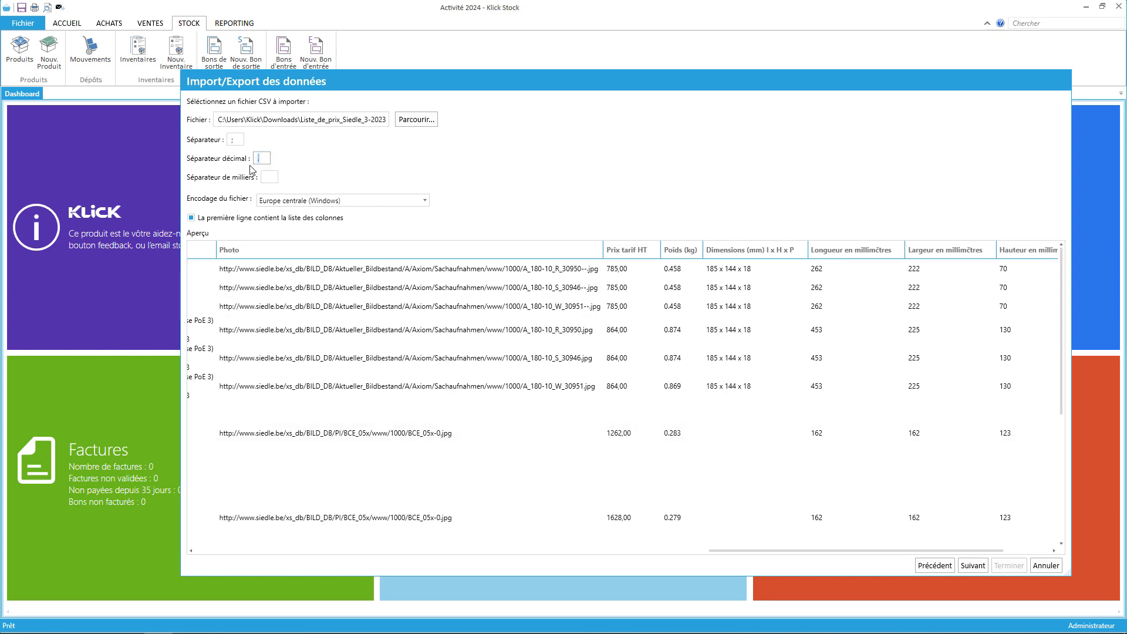
type(",")
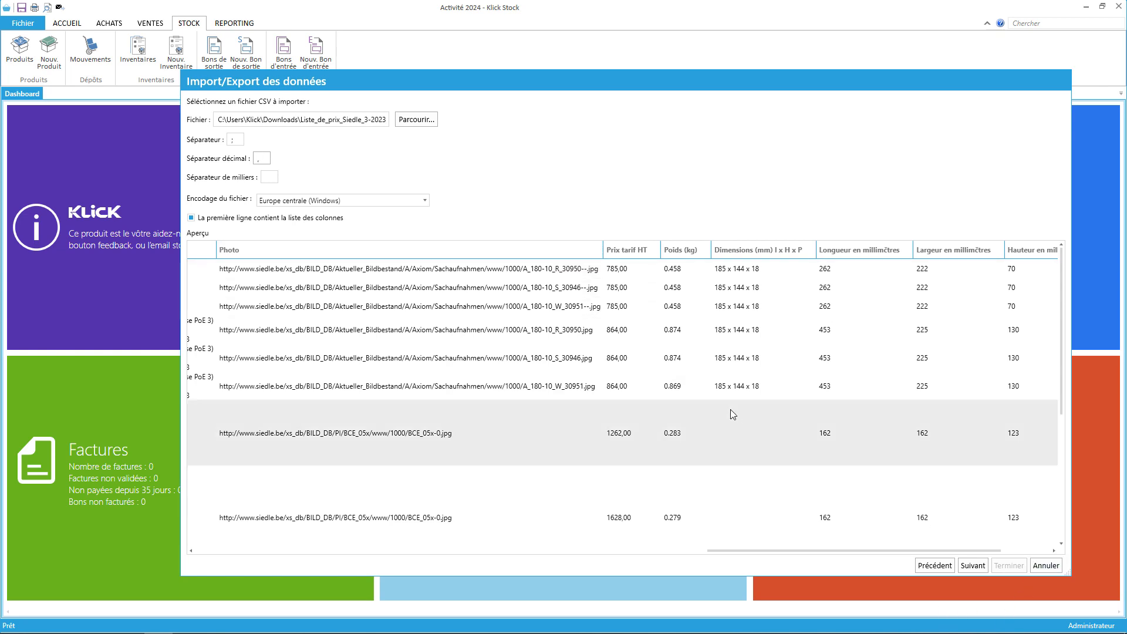
left_click(1045, 566)
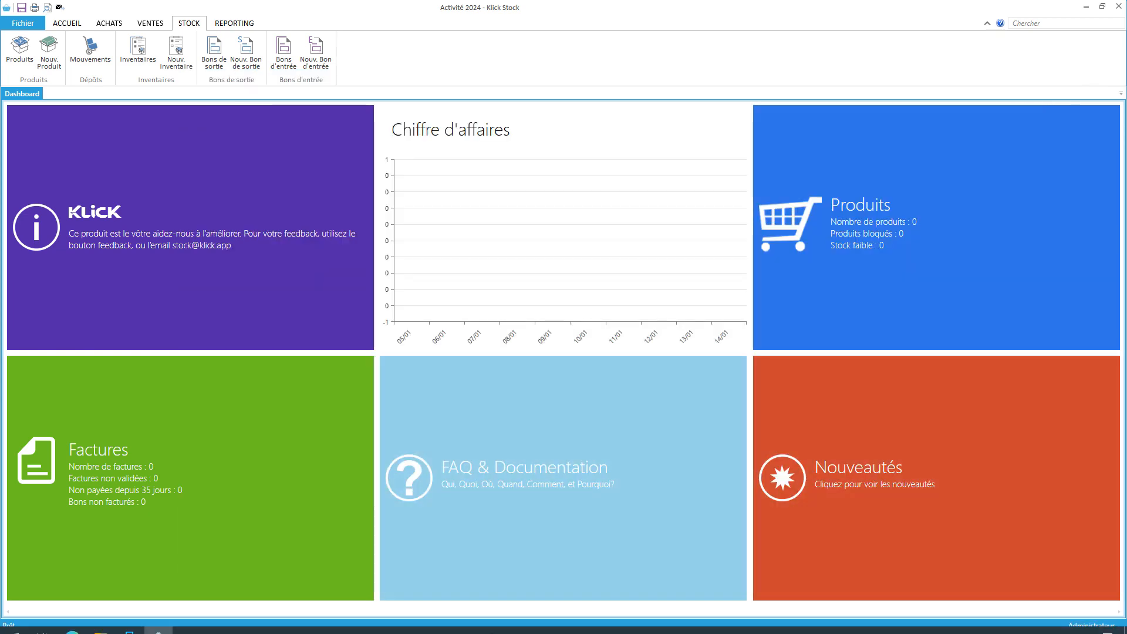
Step: Switch to File Explorer and permanently delete the CSV file Liste_de_prix_Siedle_3-2023_BE_NL_LU_Excel_fr from Téléchargements
left_click(101, 622)
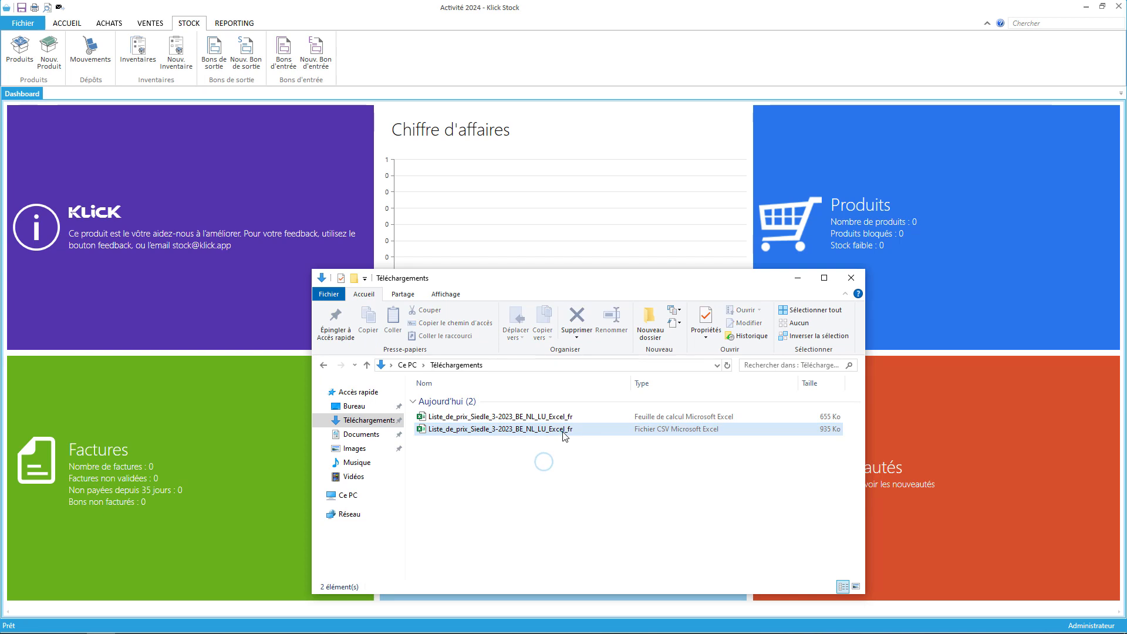
left_click(577, 334)
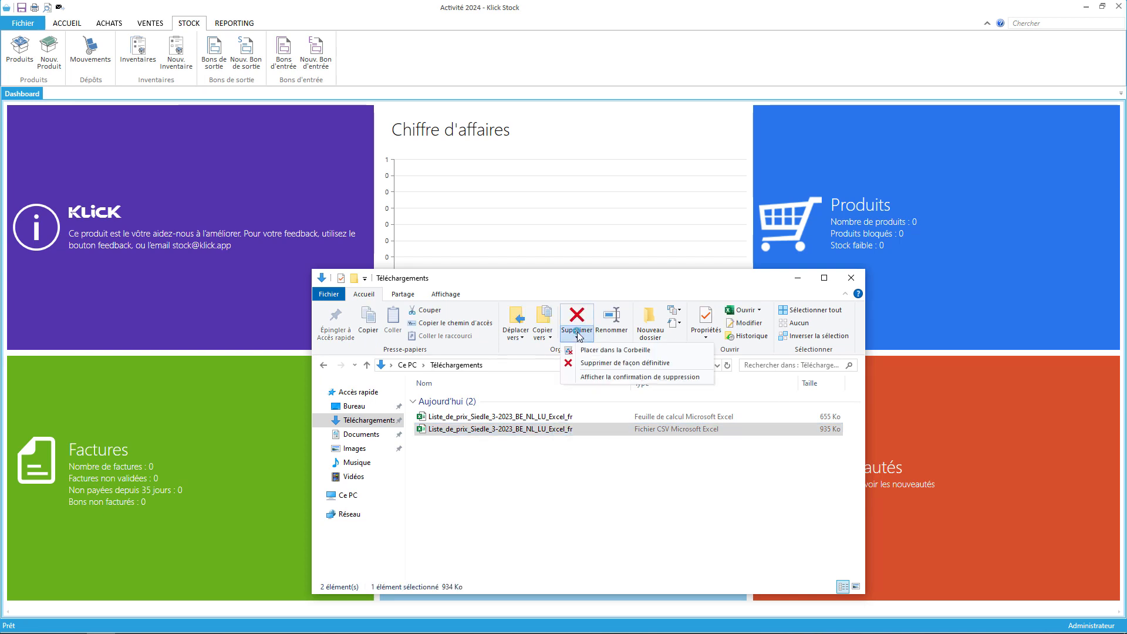
left_click(638, 364)
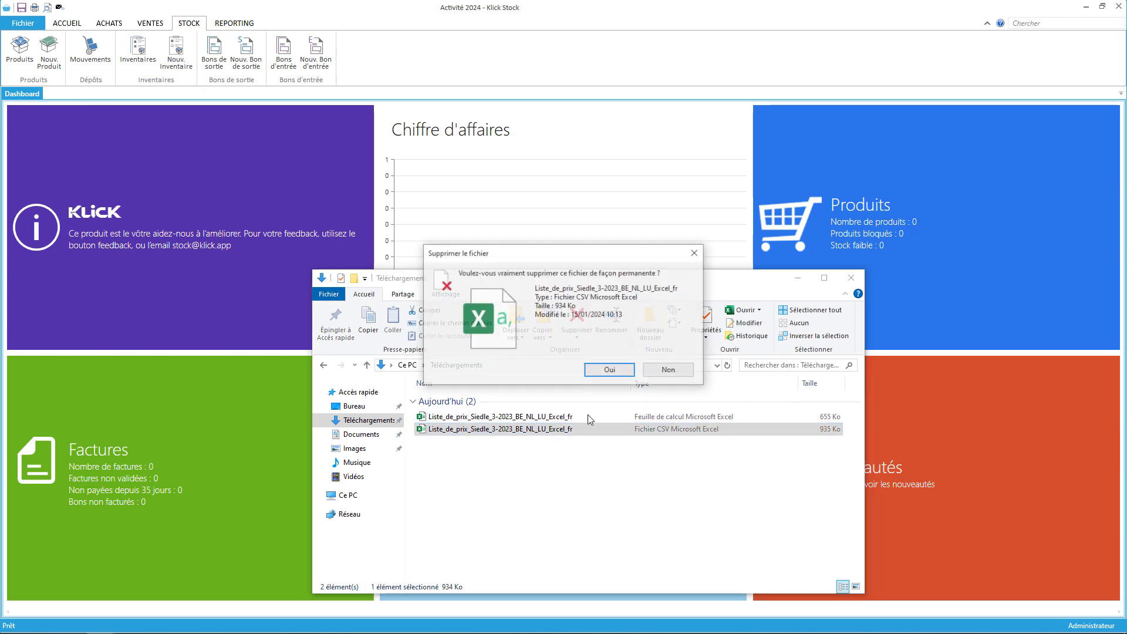
left_click(610, 370)
Step: Open the Excel workbook Liste_de_prix_Siedle_3-2023_BE_NL_LU_Excel_fr and inspect several values in the Poids (kg) column
left_click(510, 417)
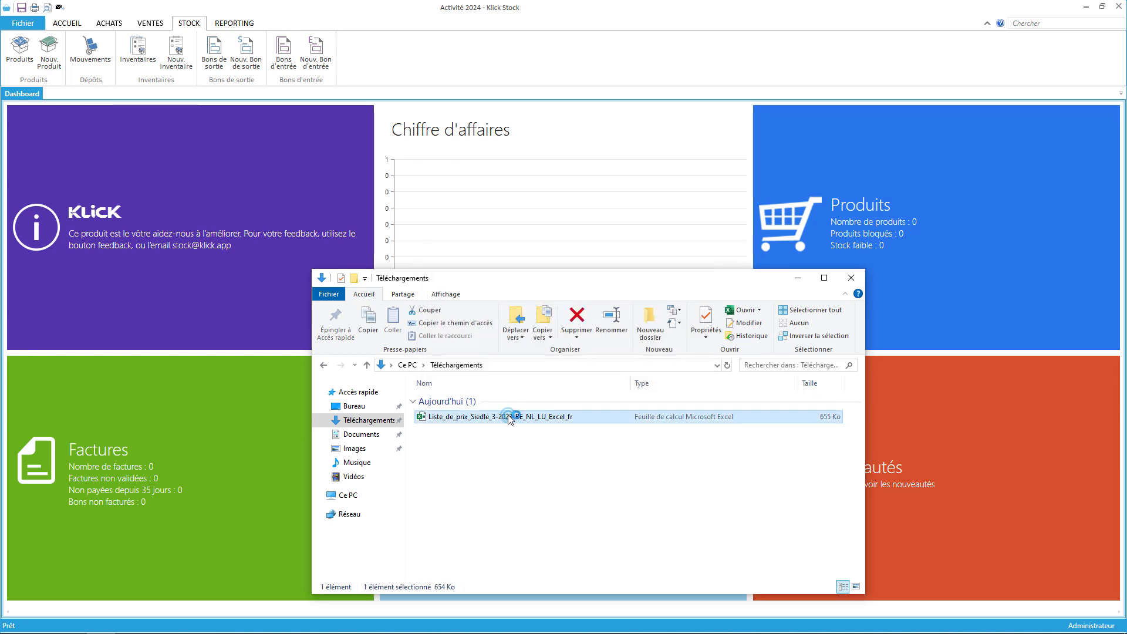
double_click(510, 417)
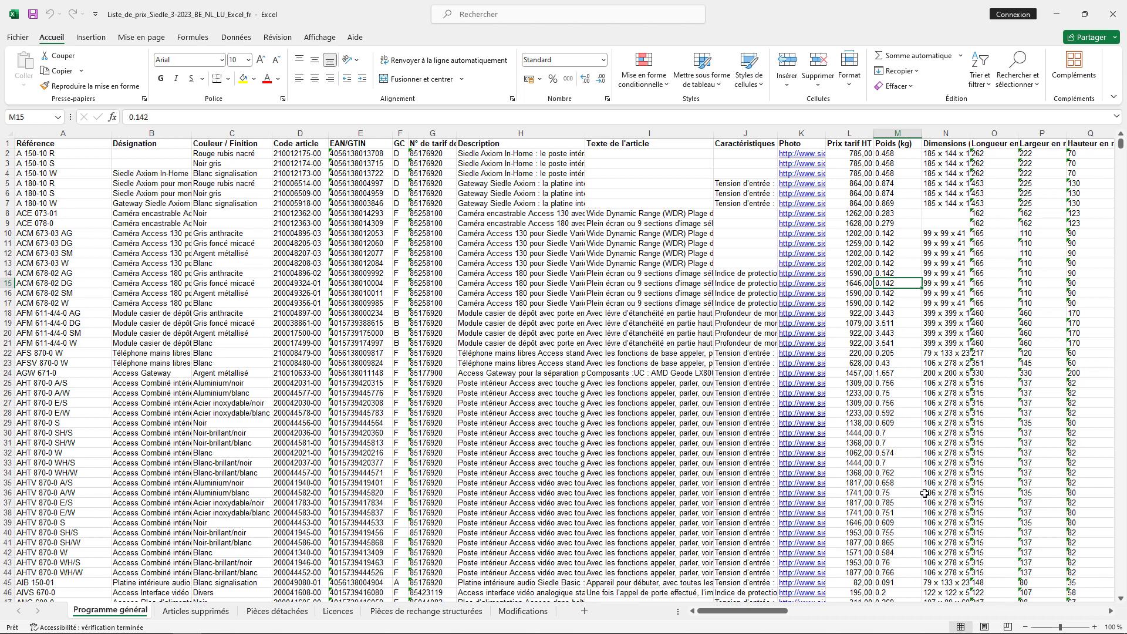
left_click(891, 161)
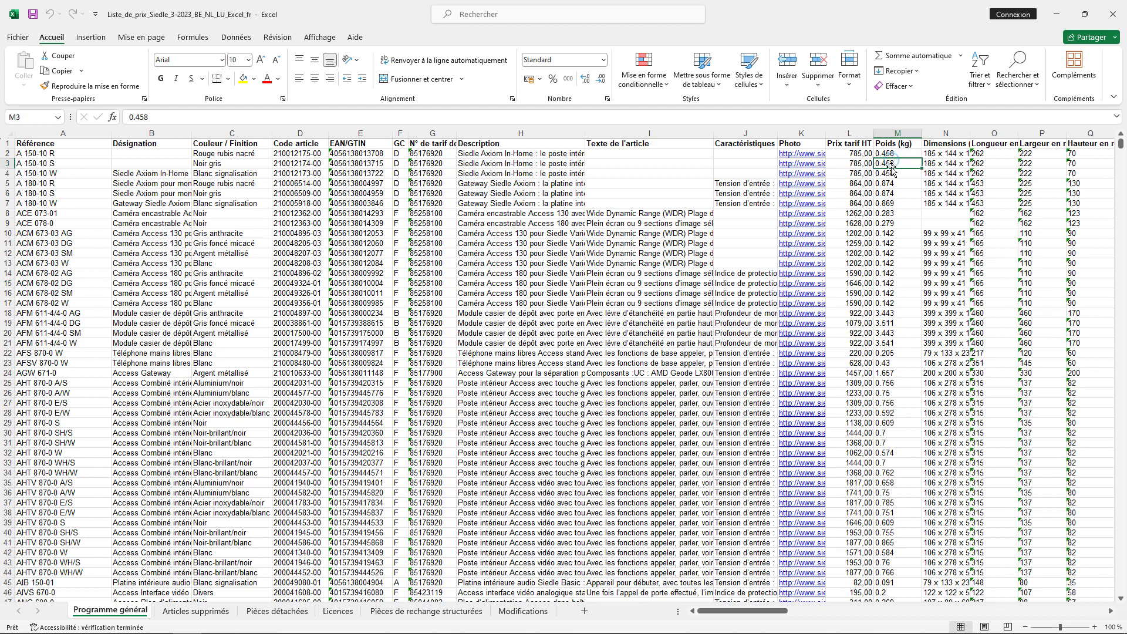
left_click(891, 185)
left_click(895, 234)
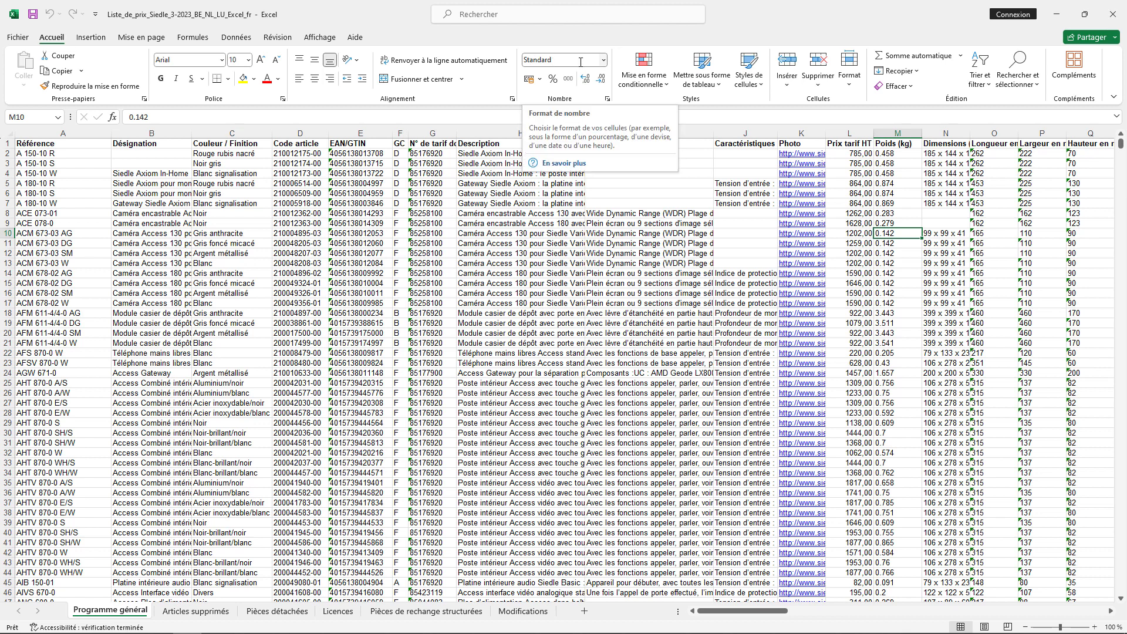
Step: Try the Nombre format on the Poids (kg) column, check the values down the sheet, and undo the format change
left_click(893, 133)
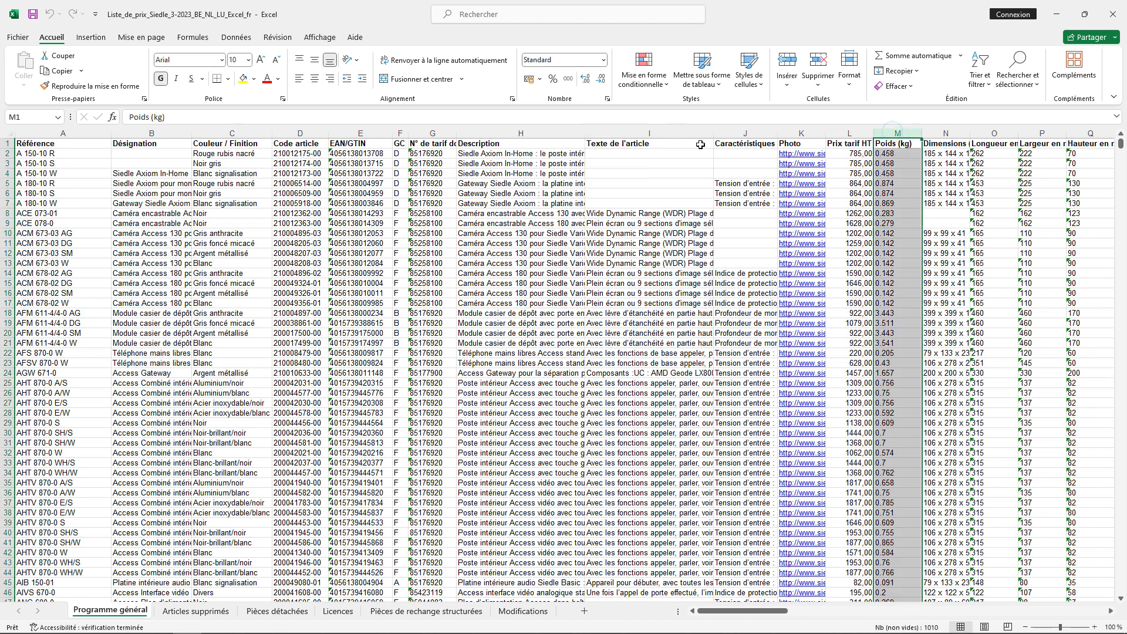
left_click(605, 60)
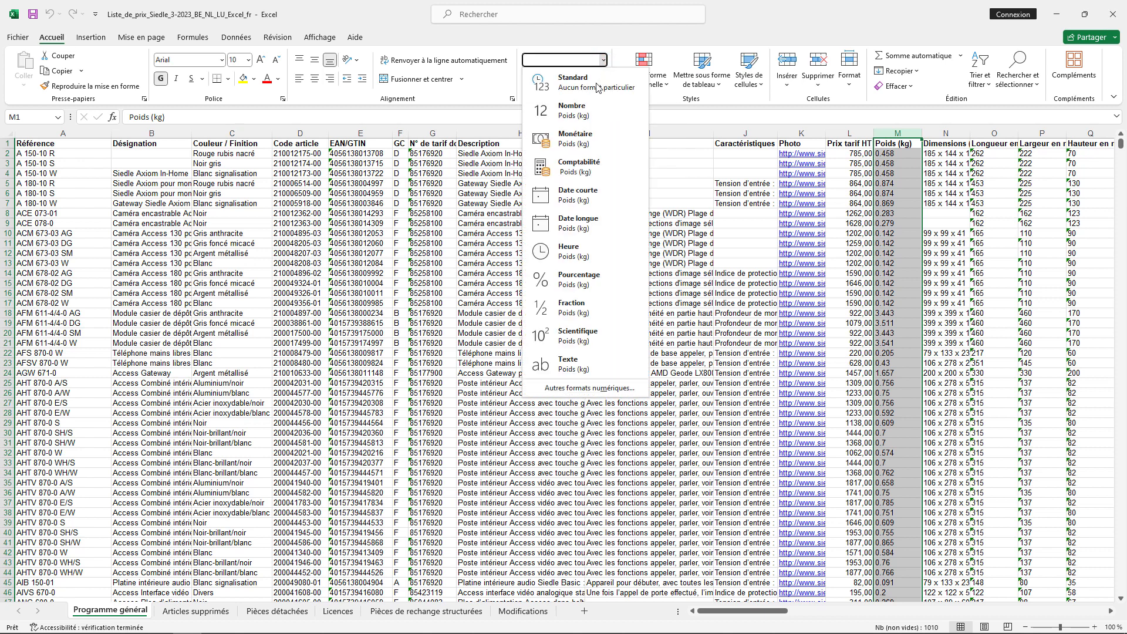
left_click(590, 110)
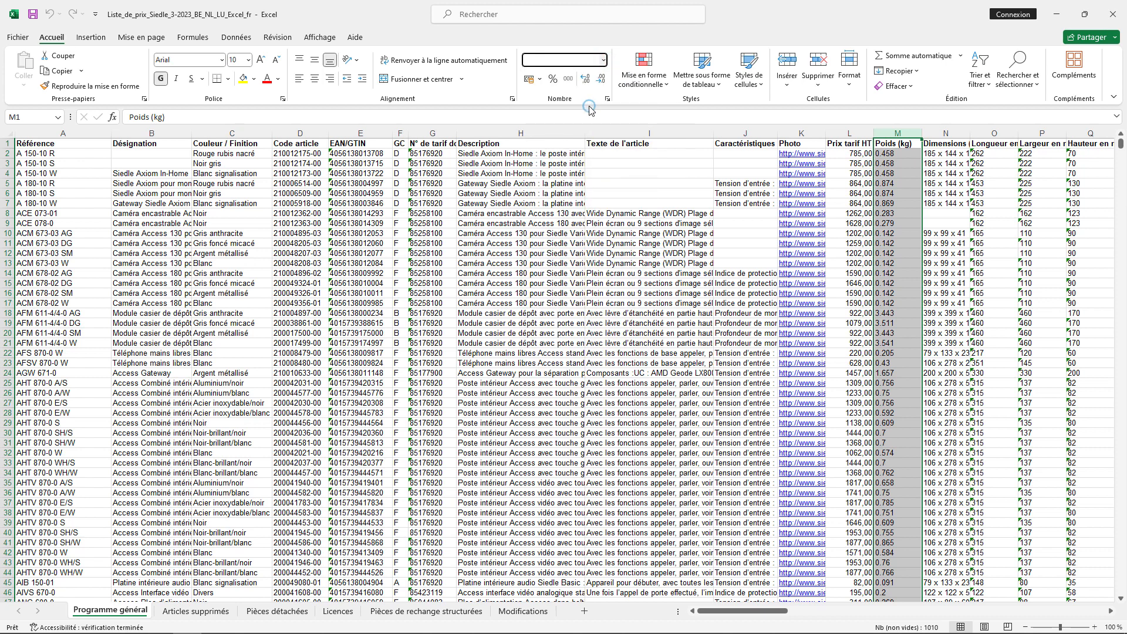
left_click(901, 215)
scroll(891, 341, "down", 13)
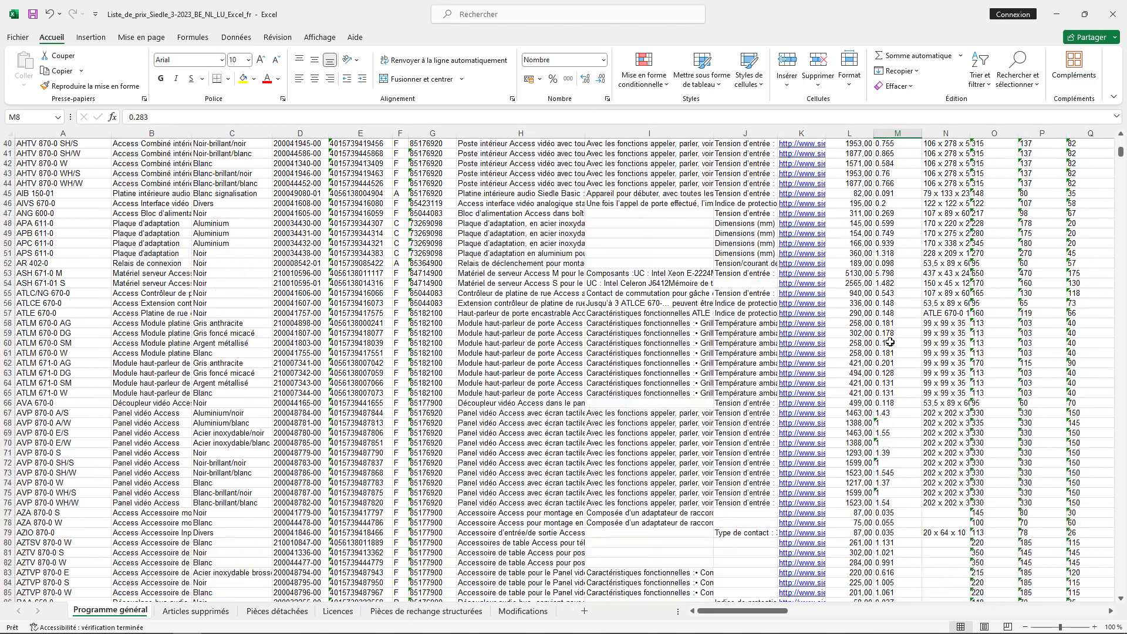
scroll(908, 336, "down", 4)
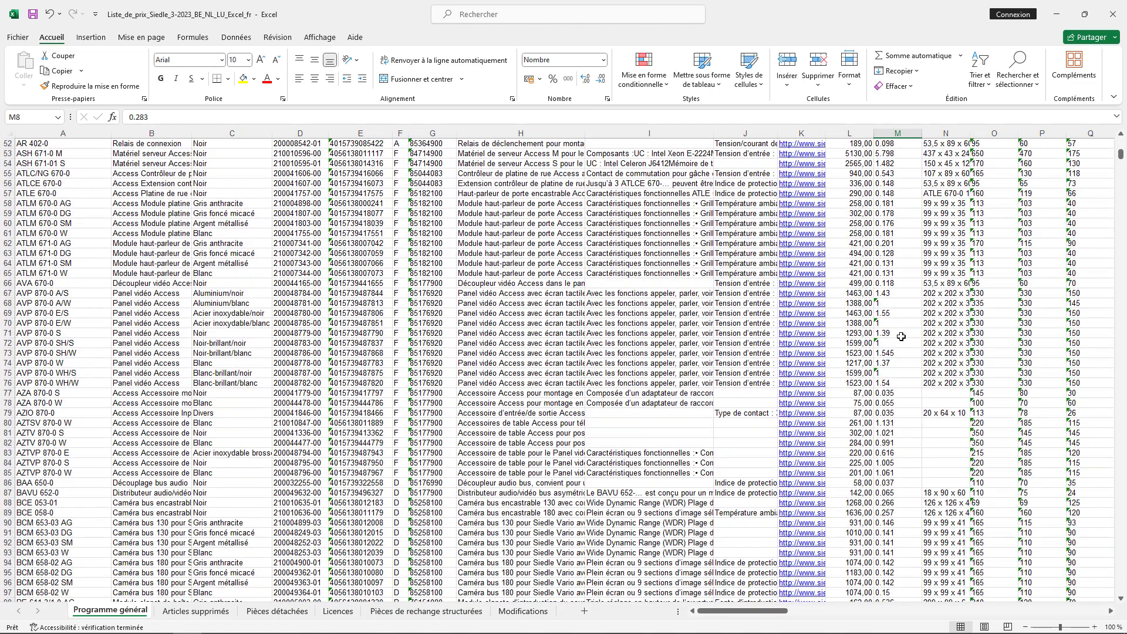
scroll(898, 329, "up", 17)
left_click(898, 133)
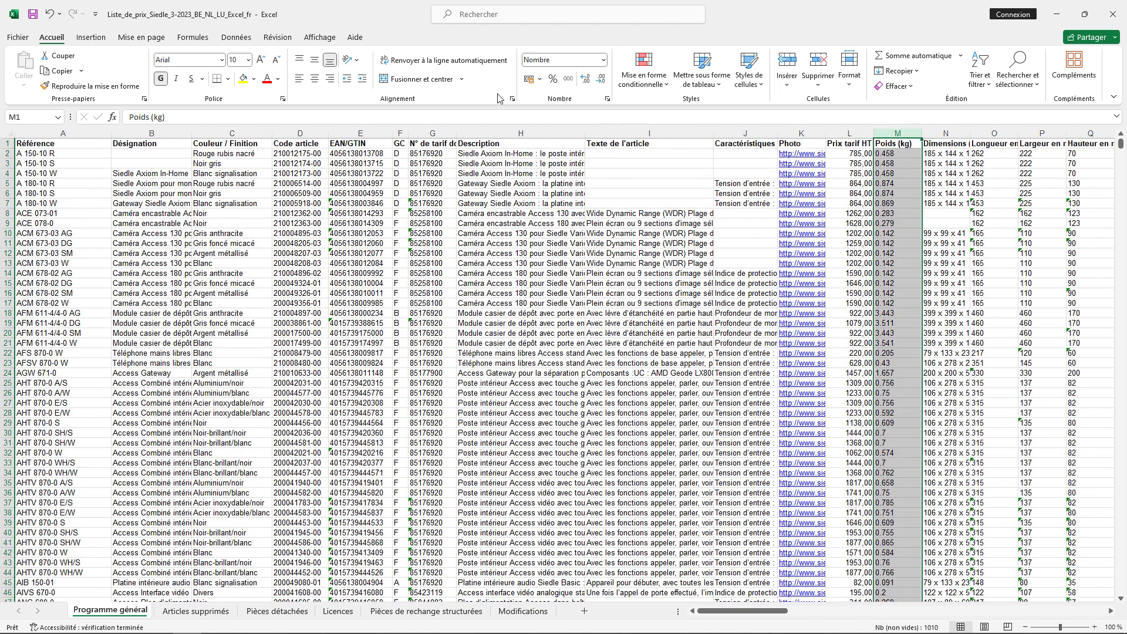
left_click(50, 14)
Step: Replace every period with a comma in the Poids (kg) column
left_click(886, 226)
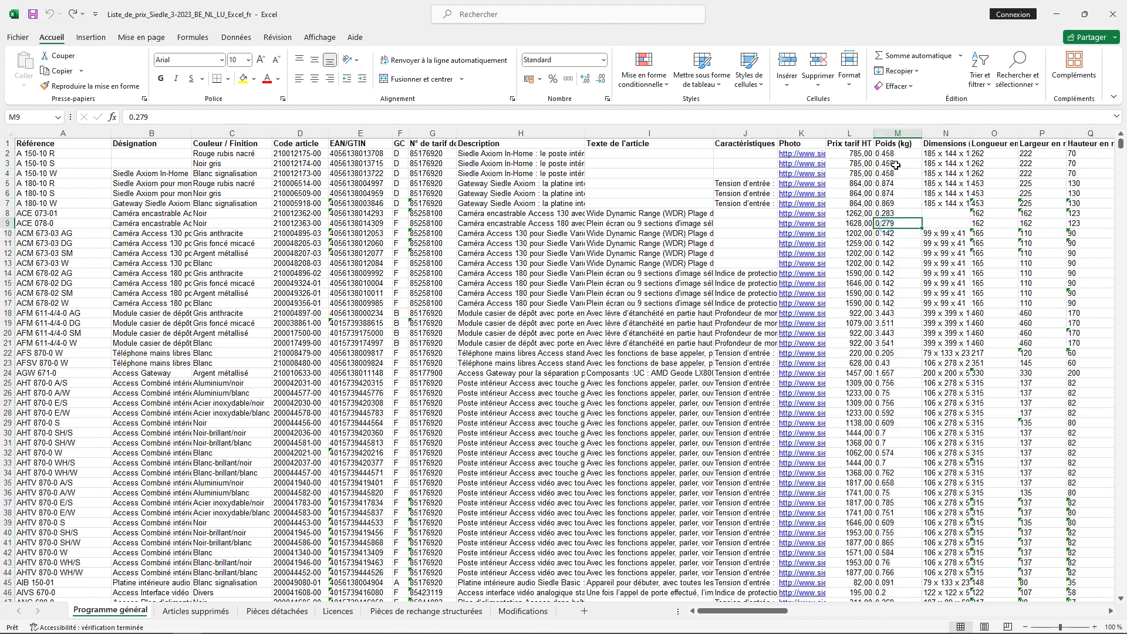
left_click(900, 133)
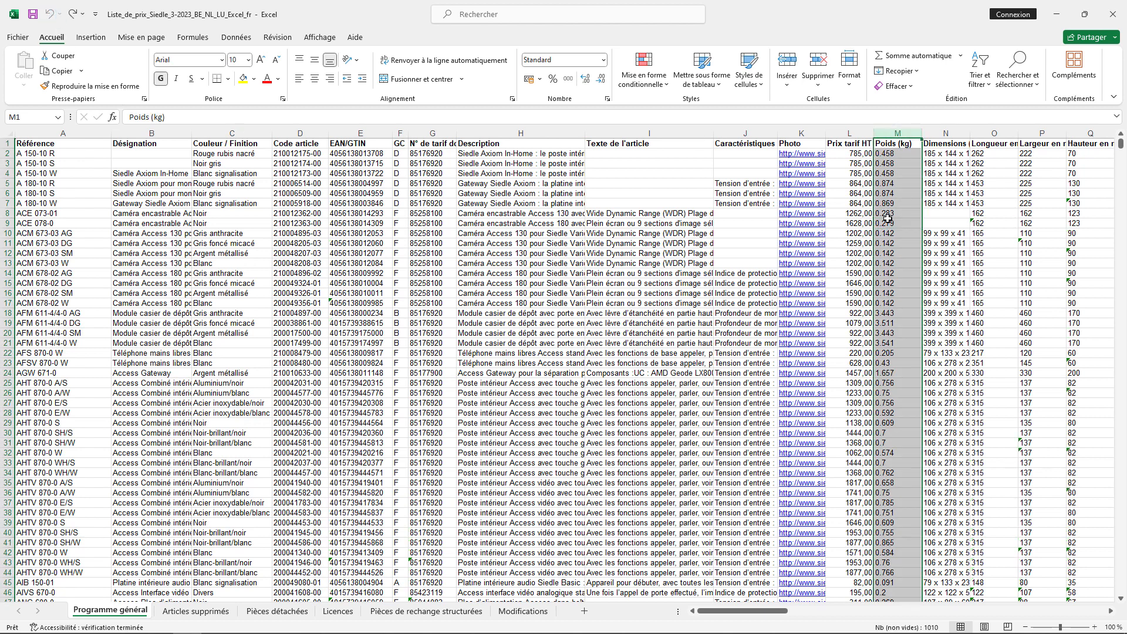
key("ctrl+h")
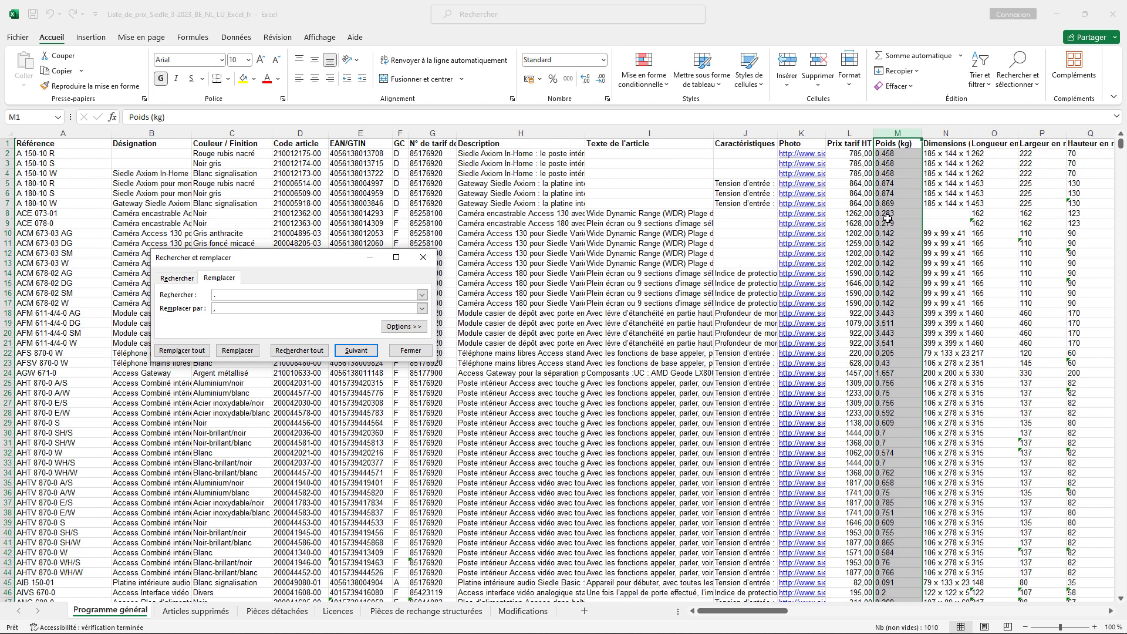
left_click(182, 351)
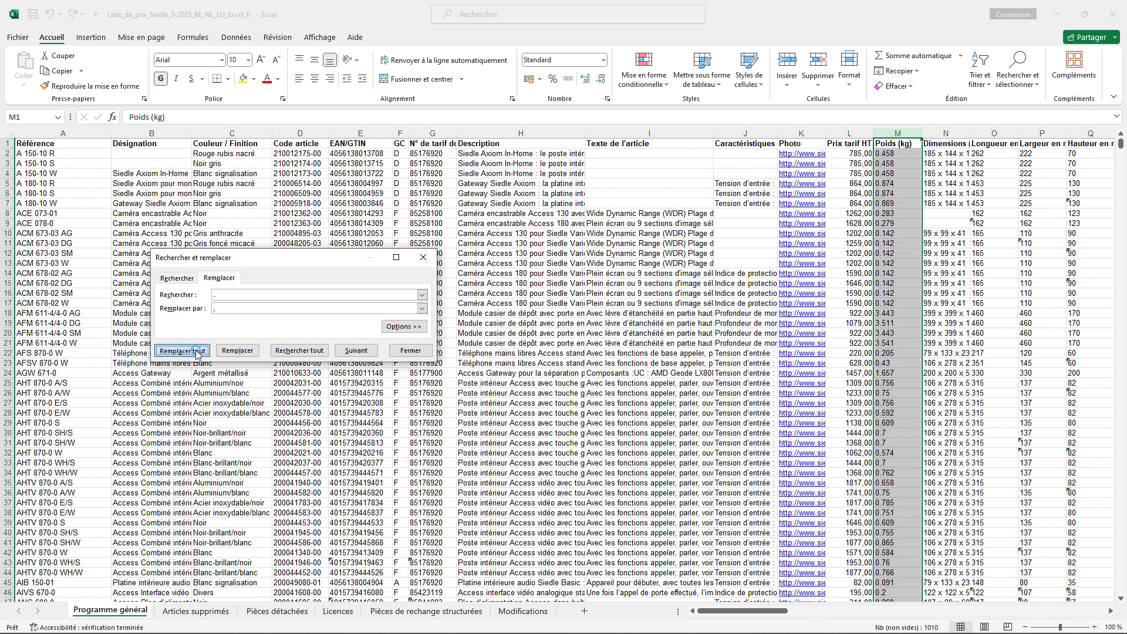
left_click(593, 355)
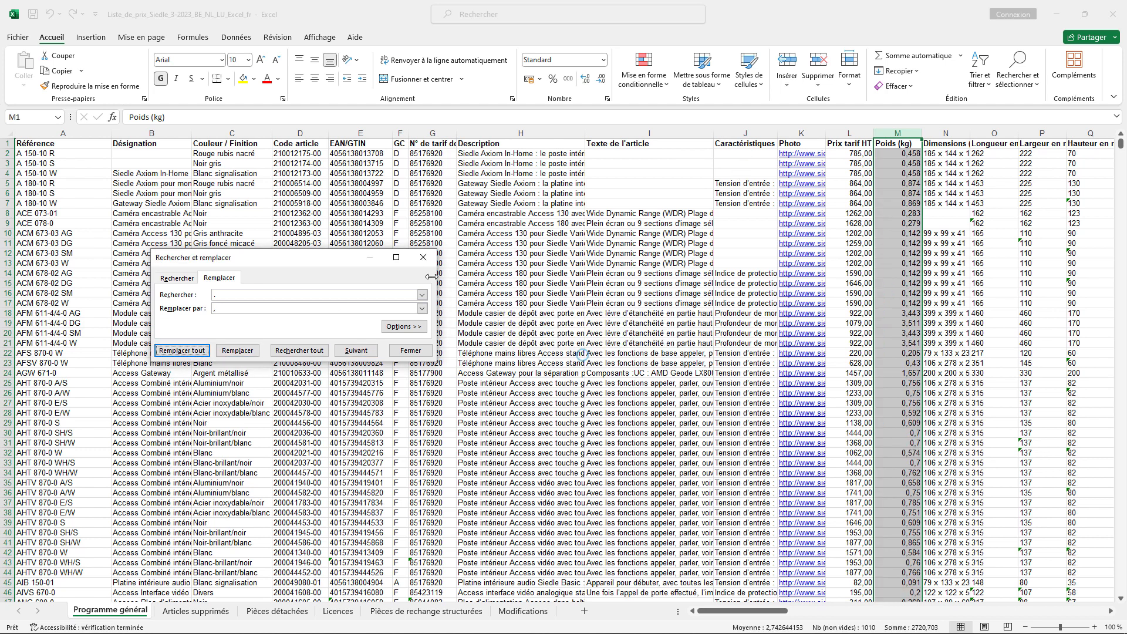
left_click(423, 354)
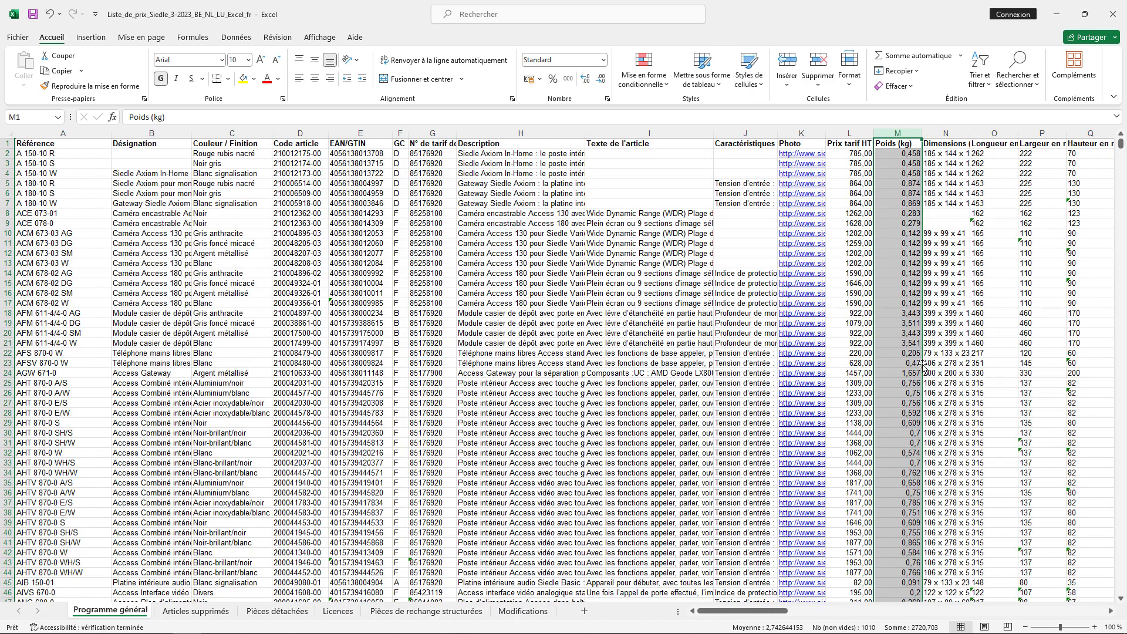
Step: Apply the Nombre format to the whole Poids (kg) column, check the values down the sheet, and save the workbook
scroll(914, 359, "down", 20)
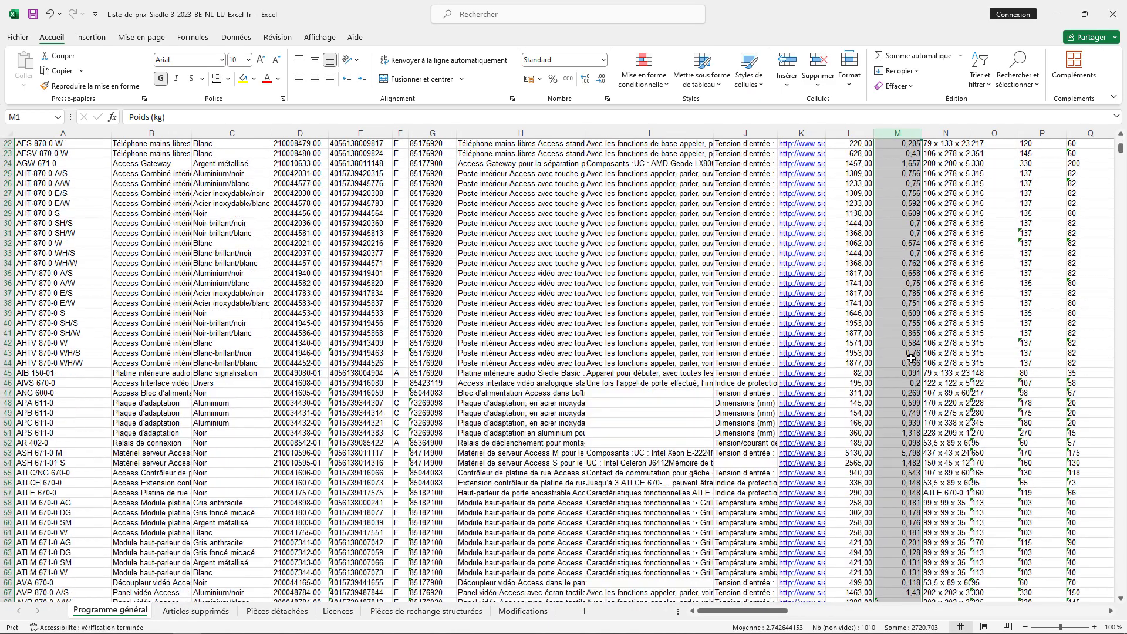
scroll(910, 352, "down", 20)
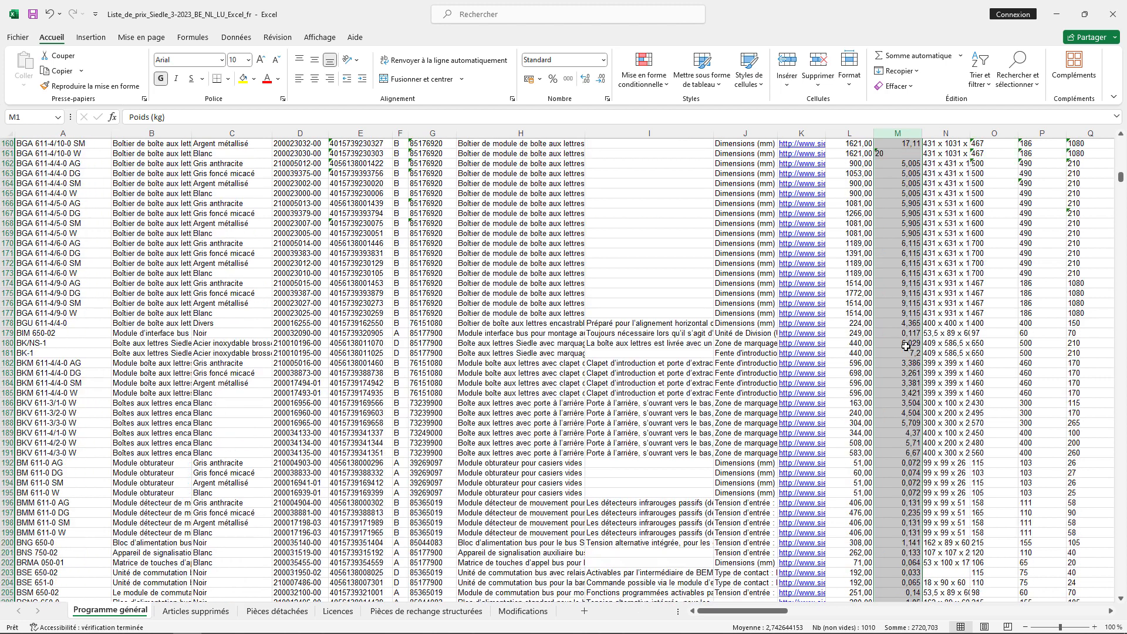
left_click(600, 61)
left_click(585, 113)
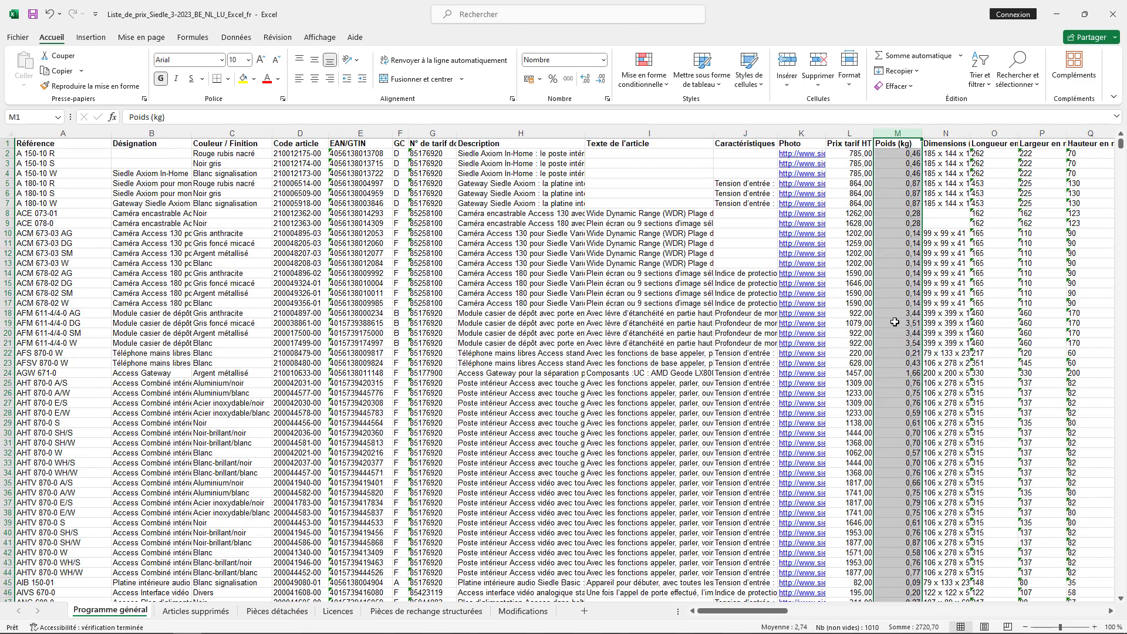
scroll(895, 321, "down", 20)
scroll(896, 325, "down", 14)
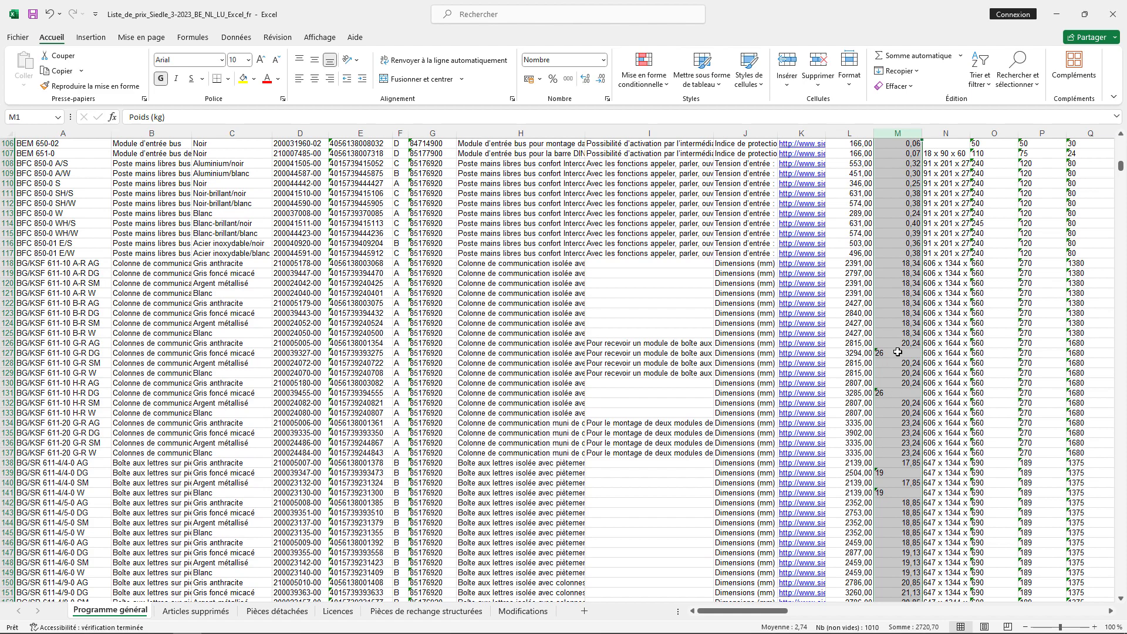
left_click(889, 362)
scroll(887, 362, "down", 20)
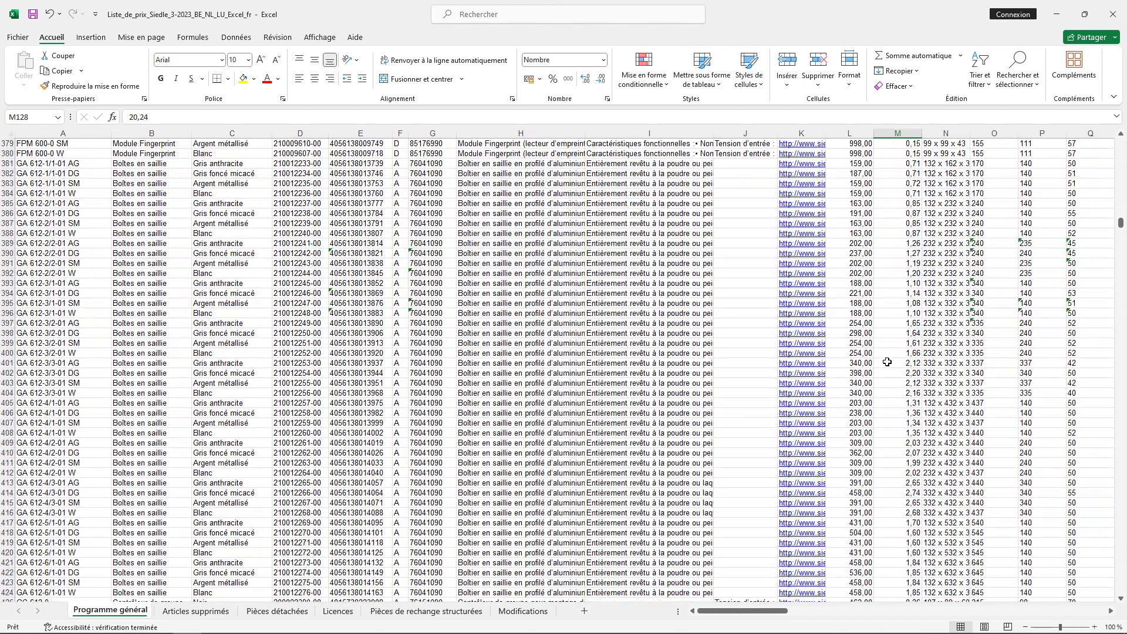
left_click(33, 14)
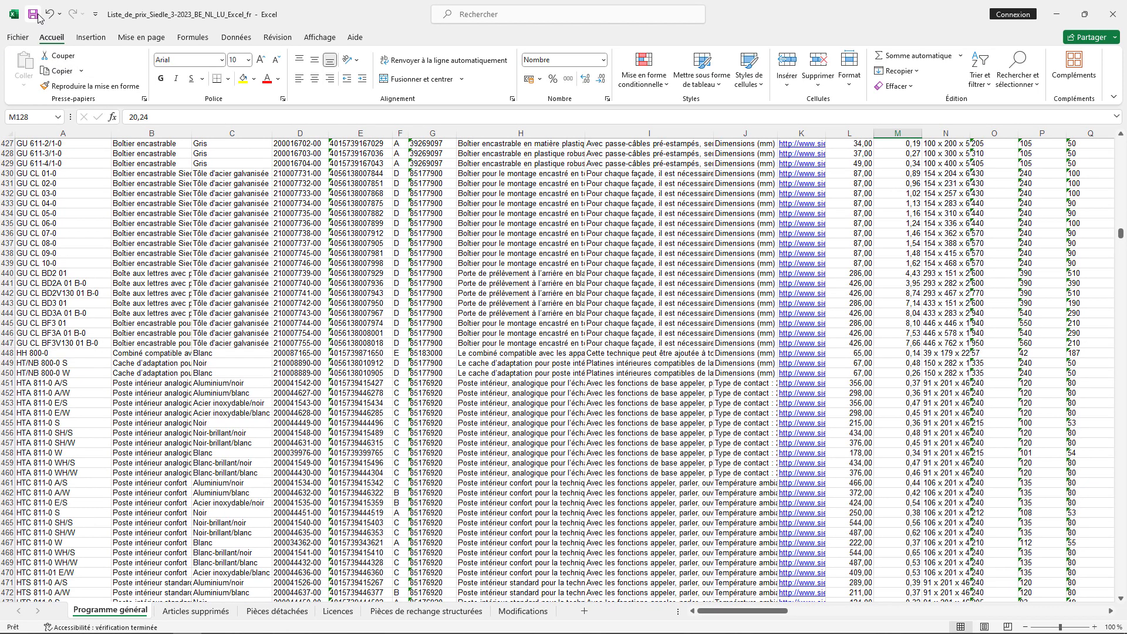
Step: Save the active sheet in Téléchargements as CSV (séparateur : point-virgule) under the same file name and close Excel
left_click(19, 37)
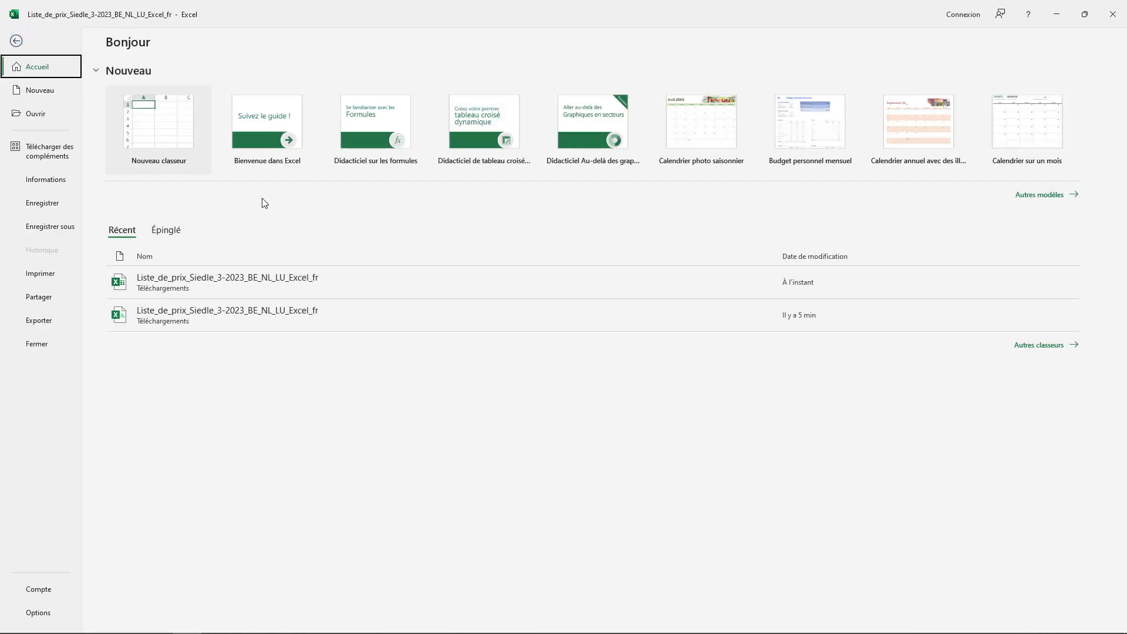
left_click(56, 227)
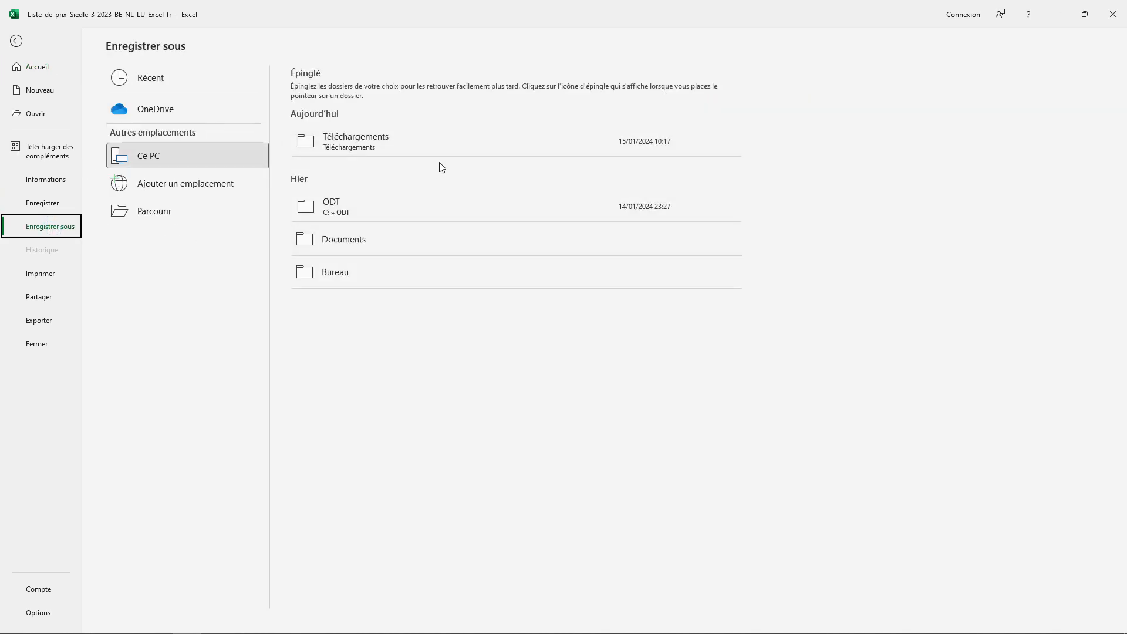
left_click(370, 142)
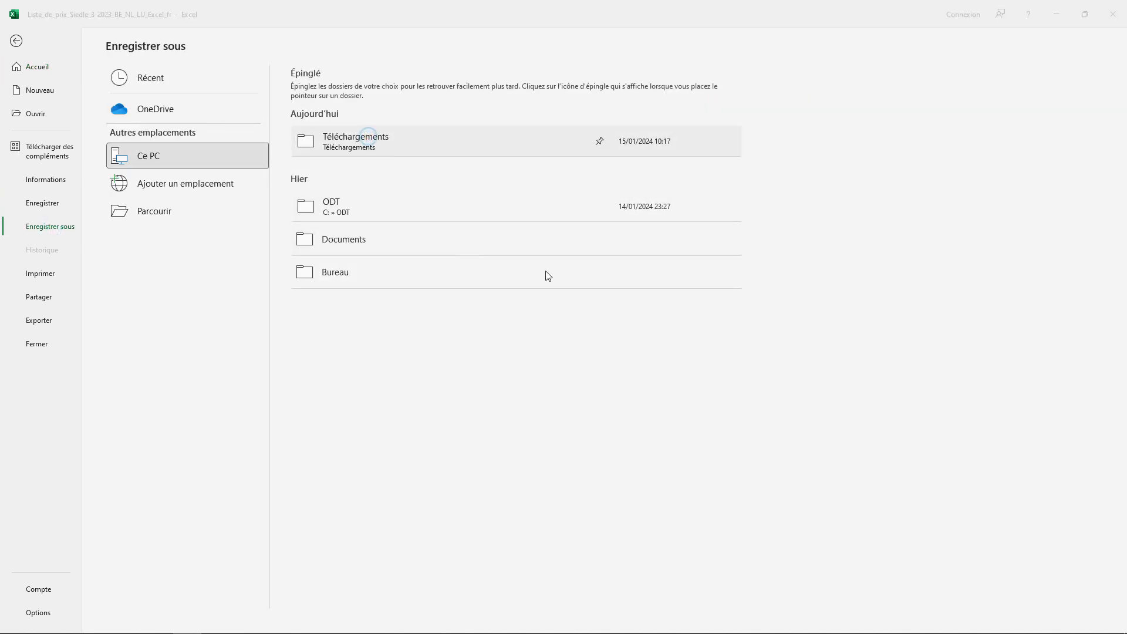
left_click(371, 387)
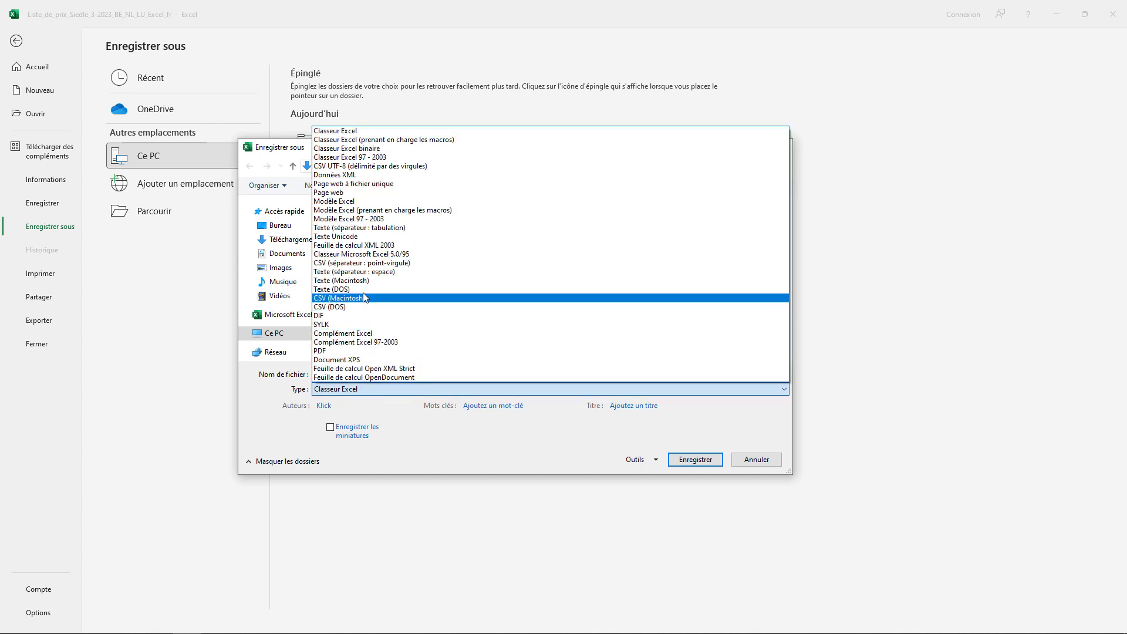
left_click(418, 264)
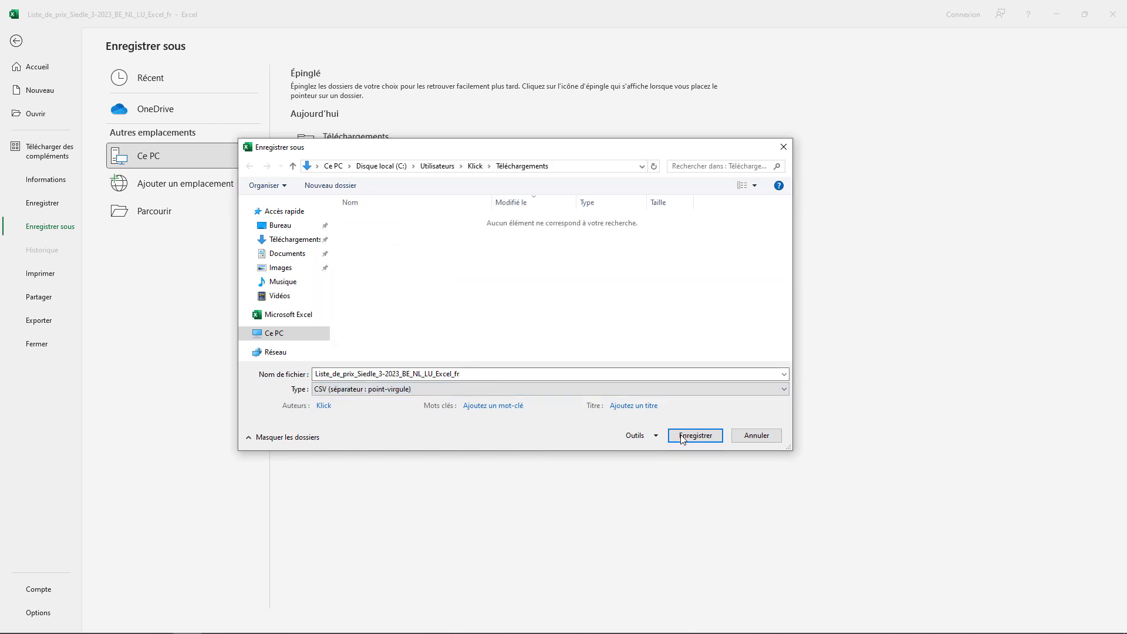
left_click(694, 440)
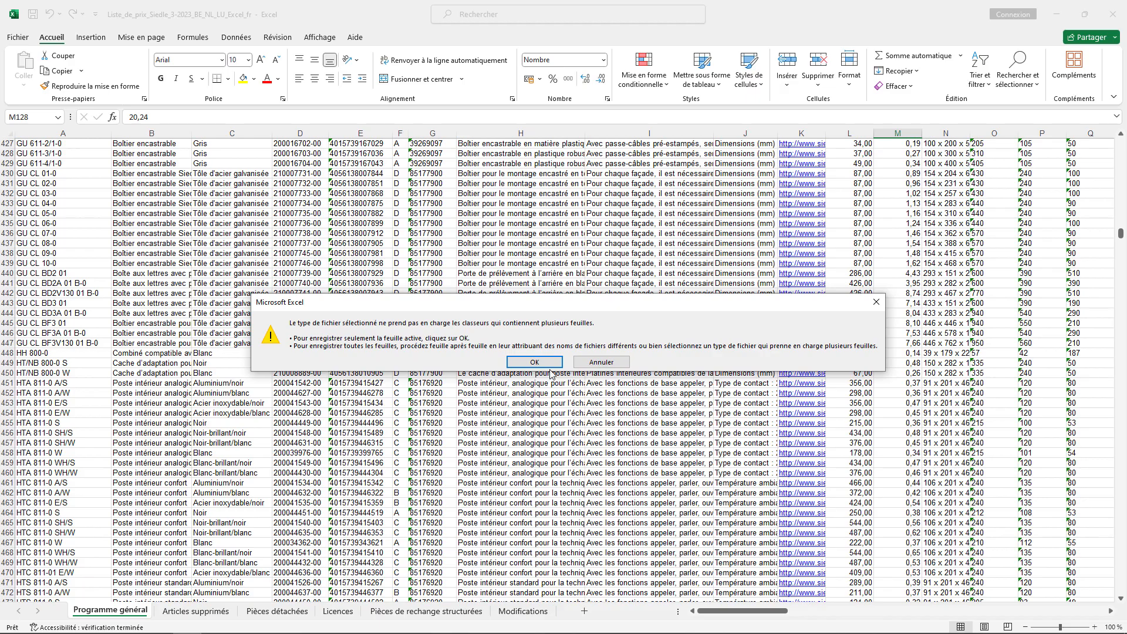
left_click(552, 362)
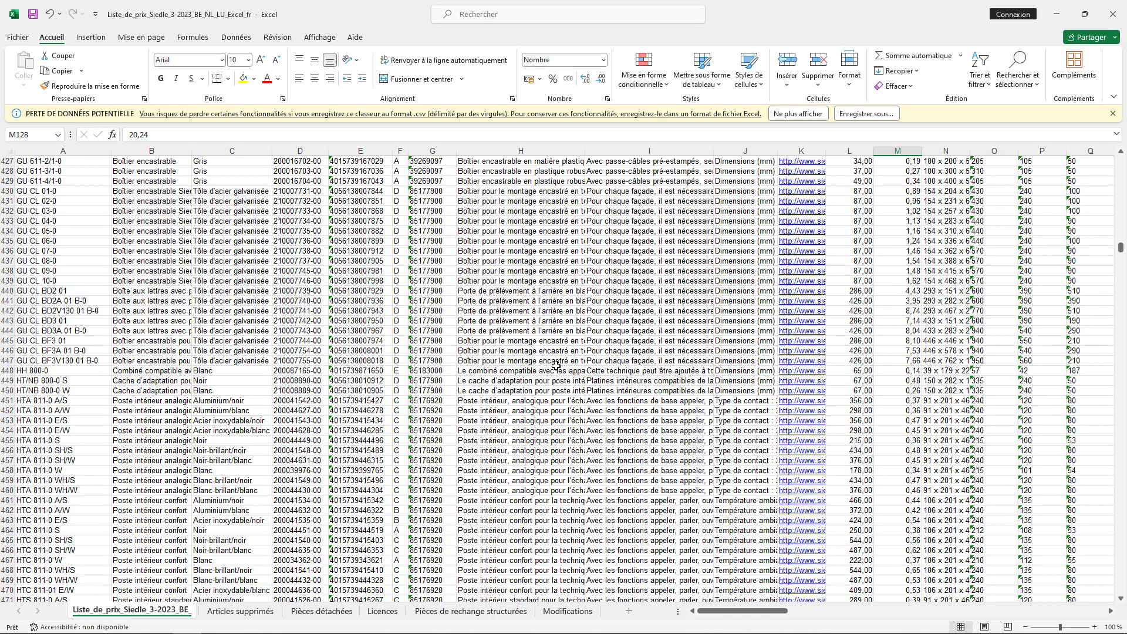
left_click(1113, 14)
left_click(558, 51)
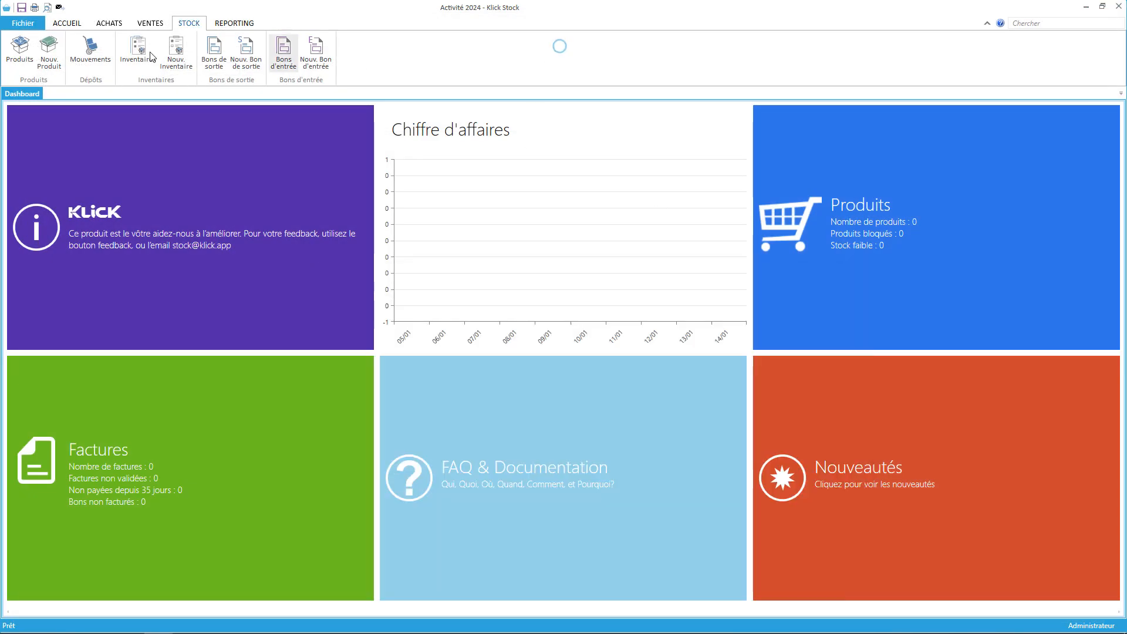
Step: Start a CSV file import in Klick Stock with Produits as the table to import
left_click(22, 23)
left_click(75, 86)
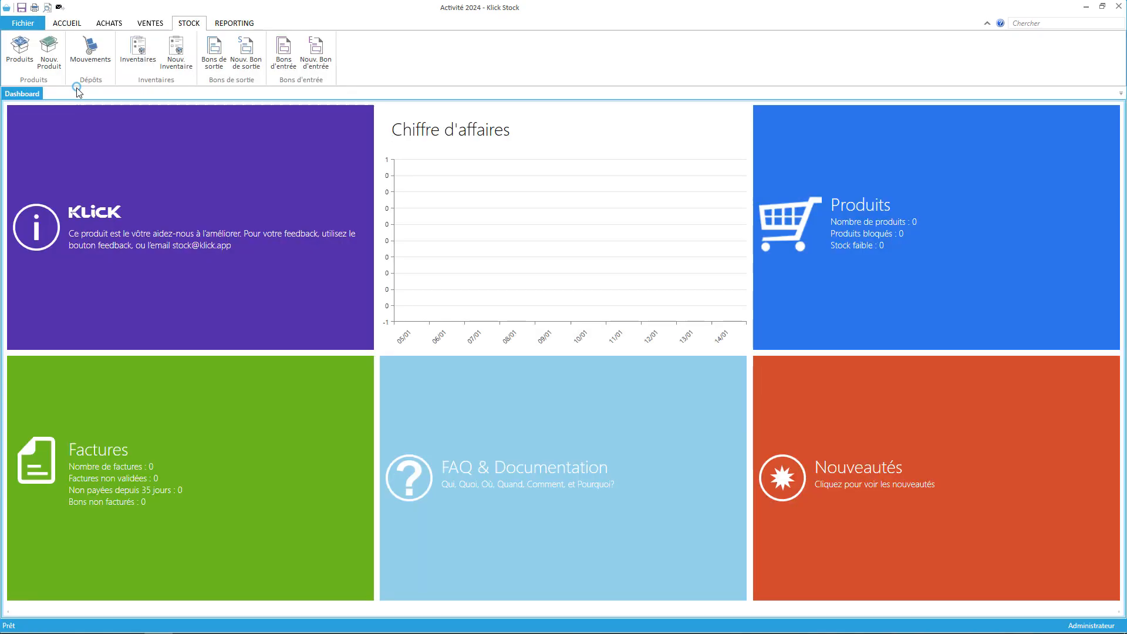
left_click(522, 318)
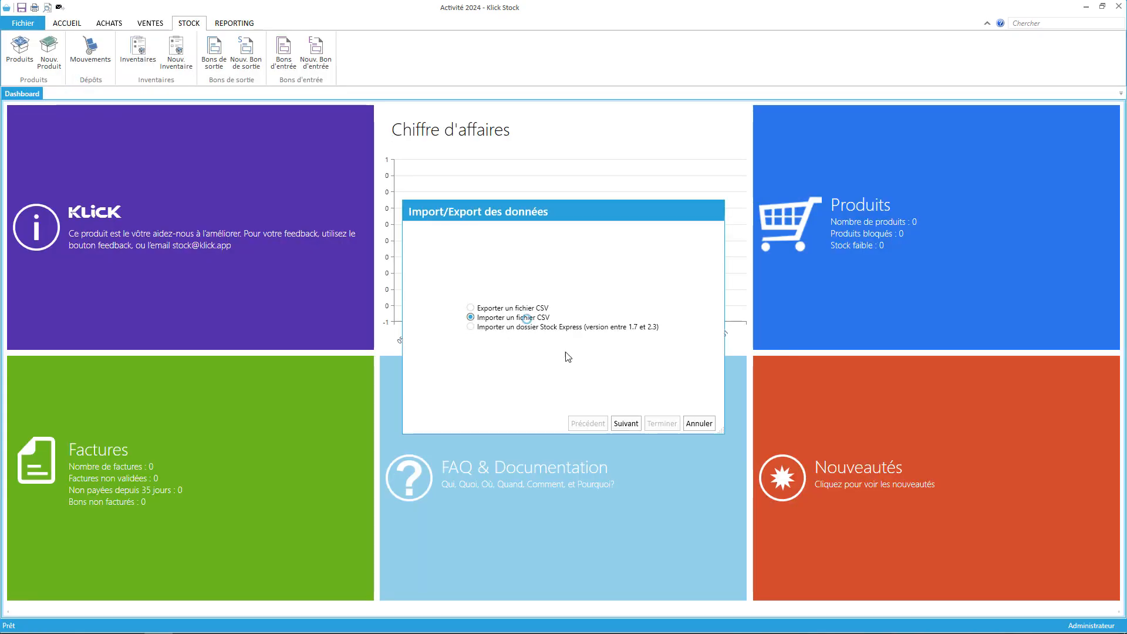
left_click(619, 424)
left_click(427, 250)
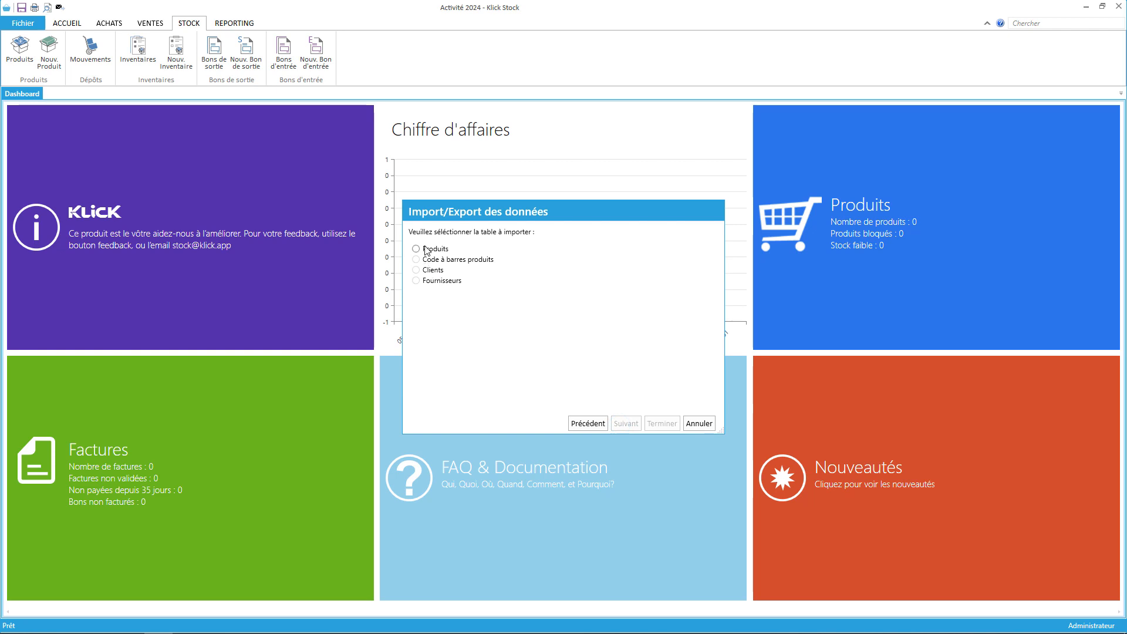
left_click(625, 426)
Step: Load the Liste_de_prix_Siedle_3-2023 CSV file from the Downloads folder for the import and dismiss the message
left_click(635, 249)
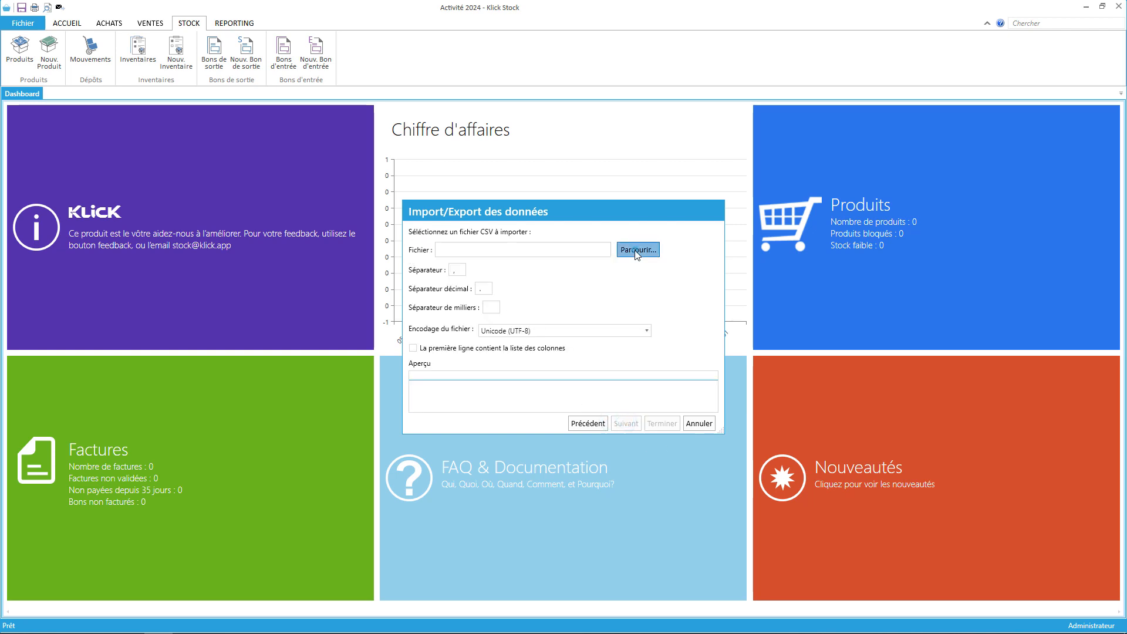
double_click(615, 299)
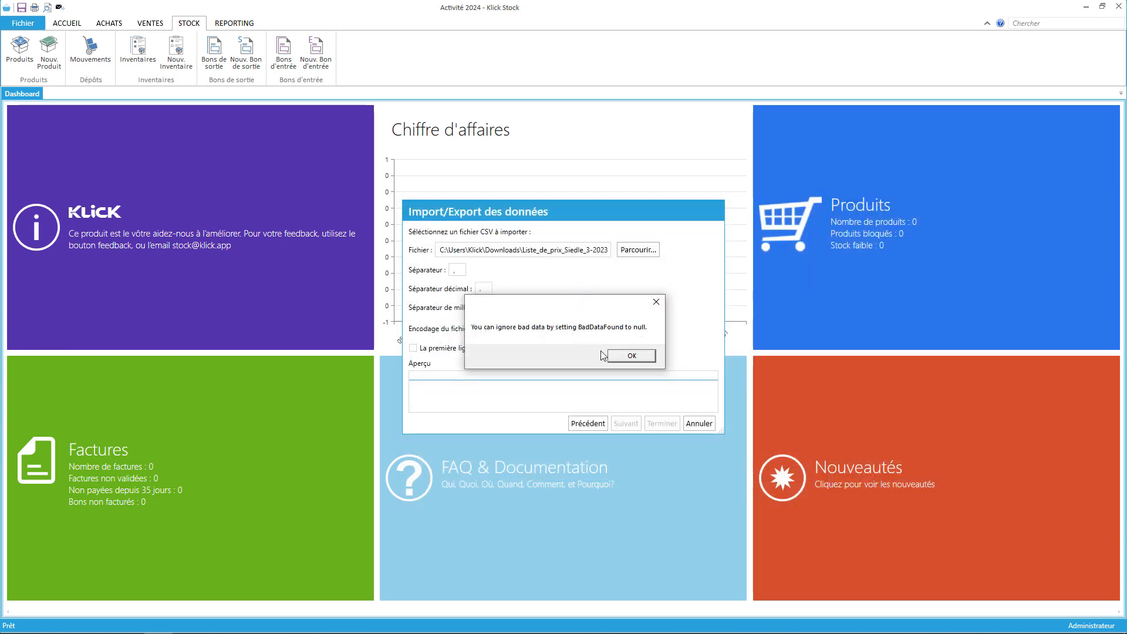
left_click(646, 358)
Step: Set the separator to a semicolon and the encoding to Europe centrale (Windows), and treat the first line as column names
left_click_drag(717, 429, 988, 583)
left_click(459, 271)
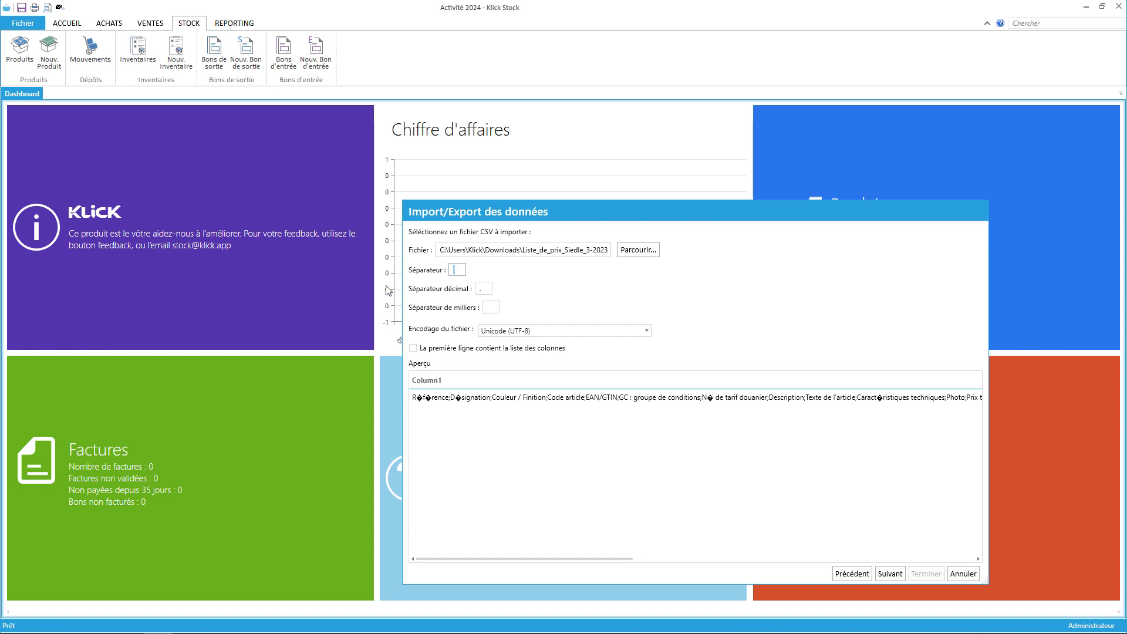
type(";")
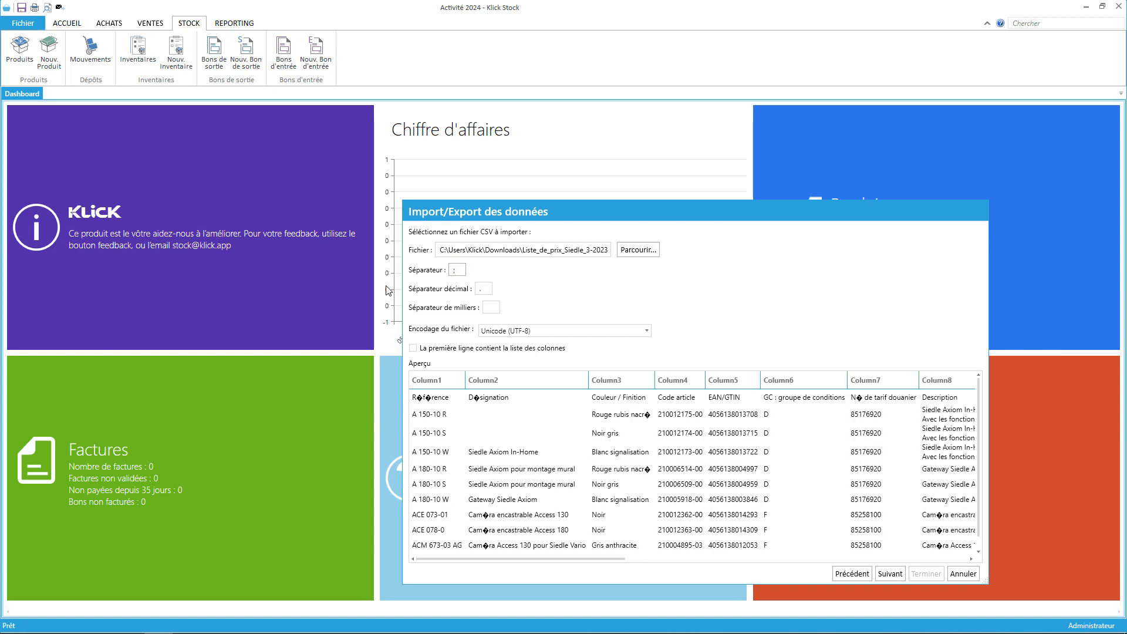
left_click(523, 331)
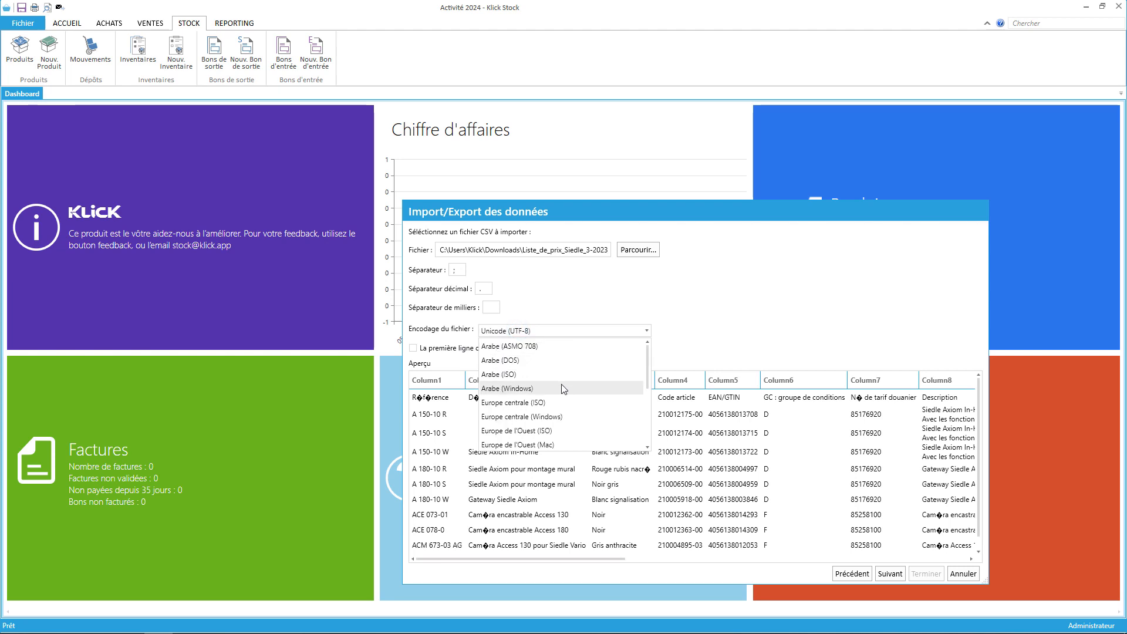
left_click(540, 416)
left_click(420, 350)
Step: Enlarge the import dialog, check the price columns in the preview, and set the decimal separator to a comma
mouse_move(581, 213)
left_mouse_down()
mouse_move(469, 172)
mouse_move(426, 124)
left_mouse_up()
left_click_drag(828, 492, 1089, 562)
left_click_drag(421, 120, 228, 65)
left_click_drag(890, 508, 1106, 577)
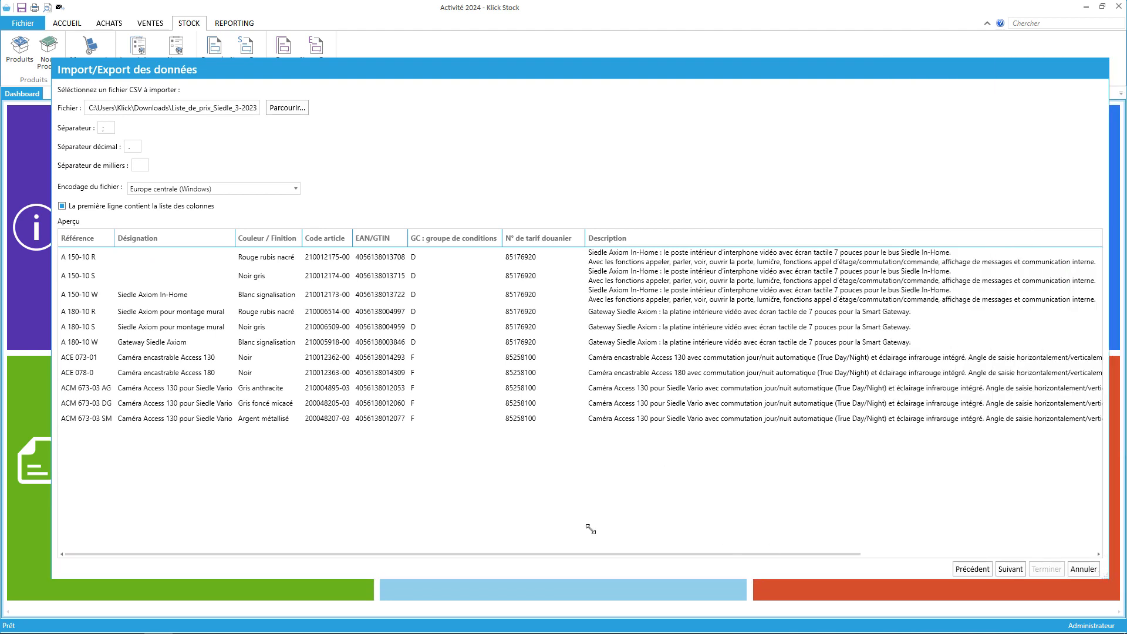
left_click_drag(760, 553, 1024, 552)
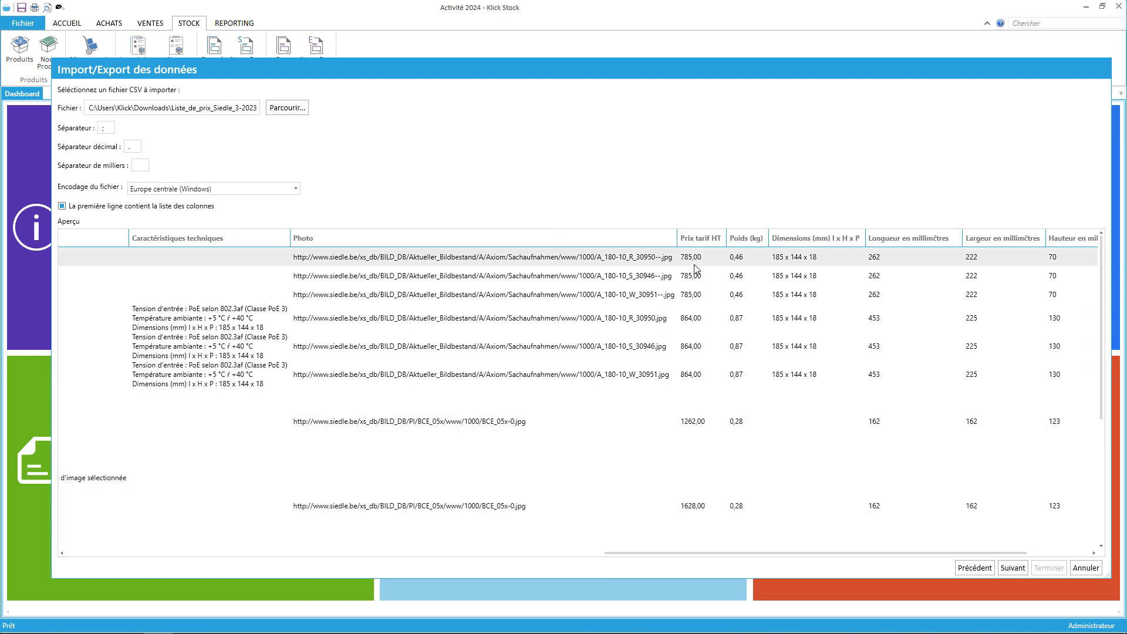
left_click(137, 147)
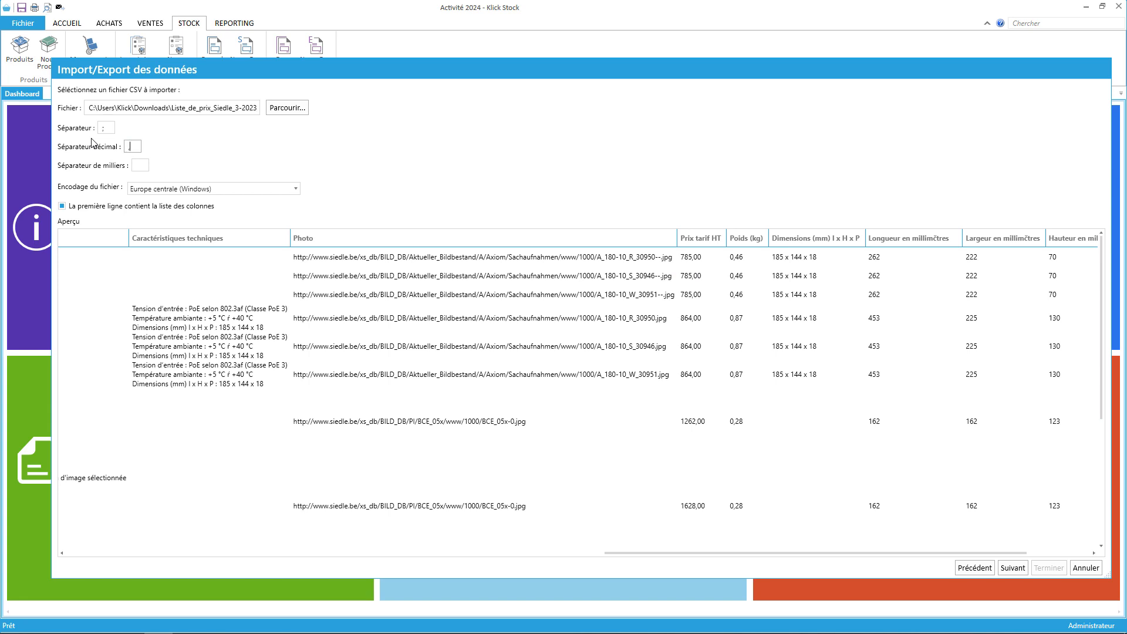
Step: Review the preview's columns from Référence through the shipping weight and continue to the column mapping
left_click_drag(843, 555, 870, 553)
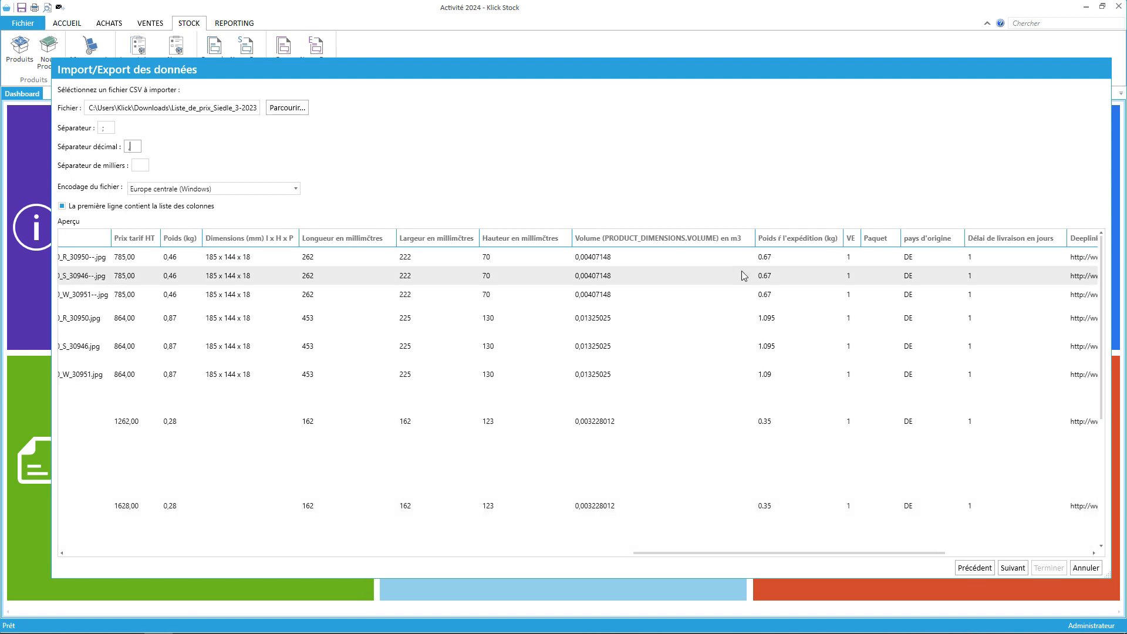
scroll(801, 534, "left", 5)
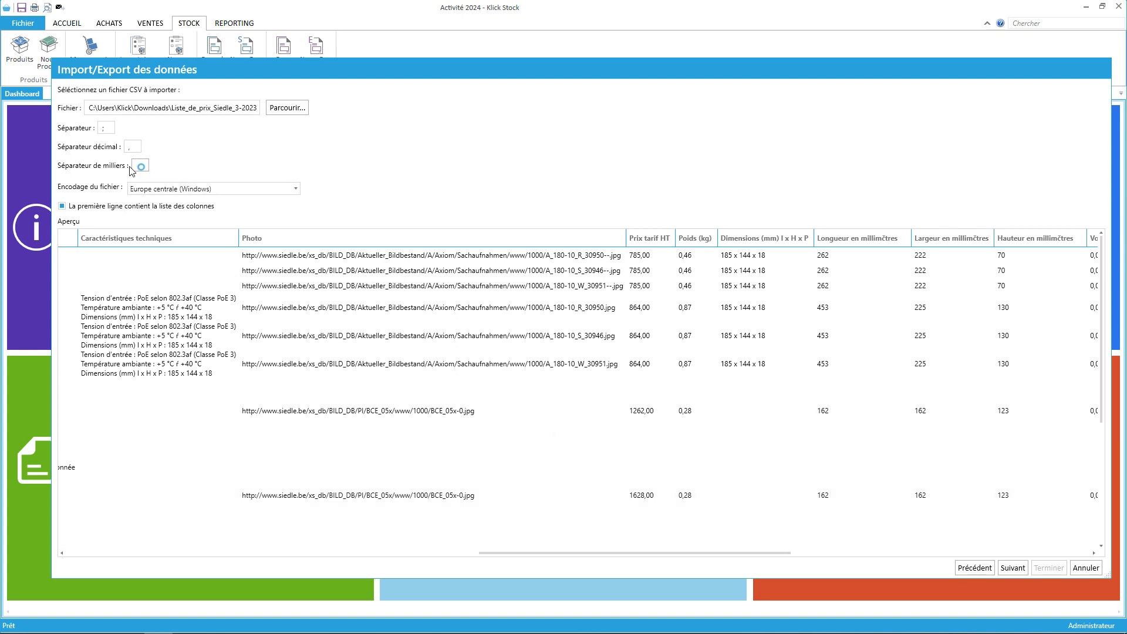
left_click_drag(595, 552, 108, 534)
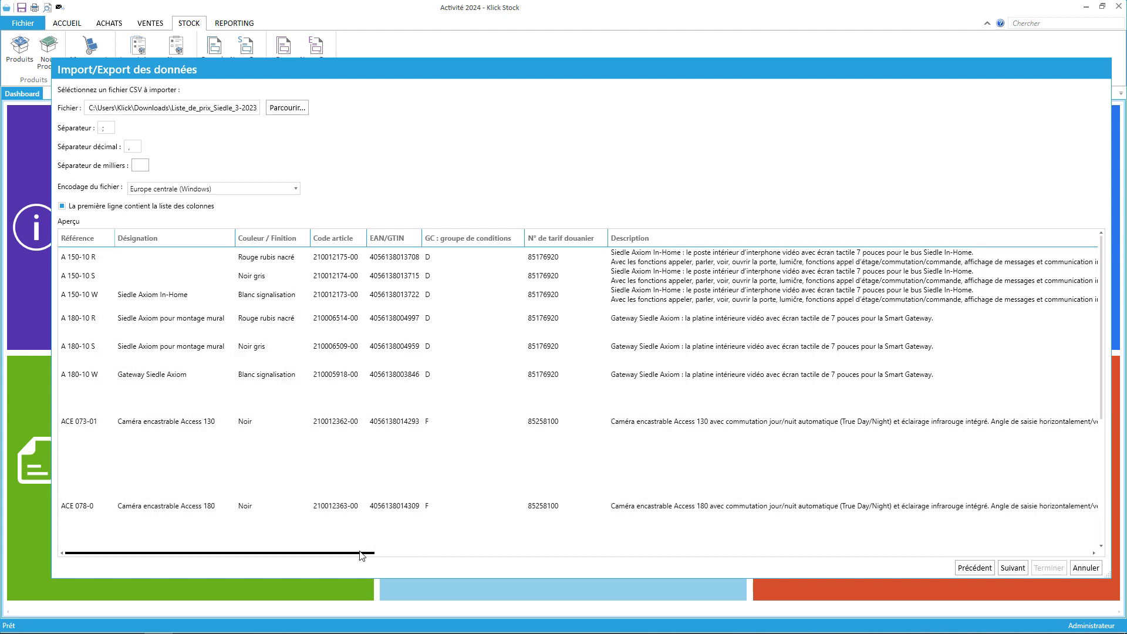
left_click_drag(363, 553, 590, 556)
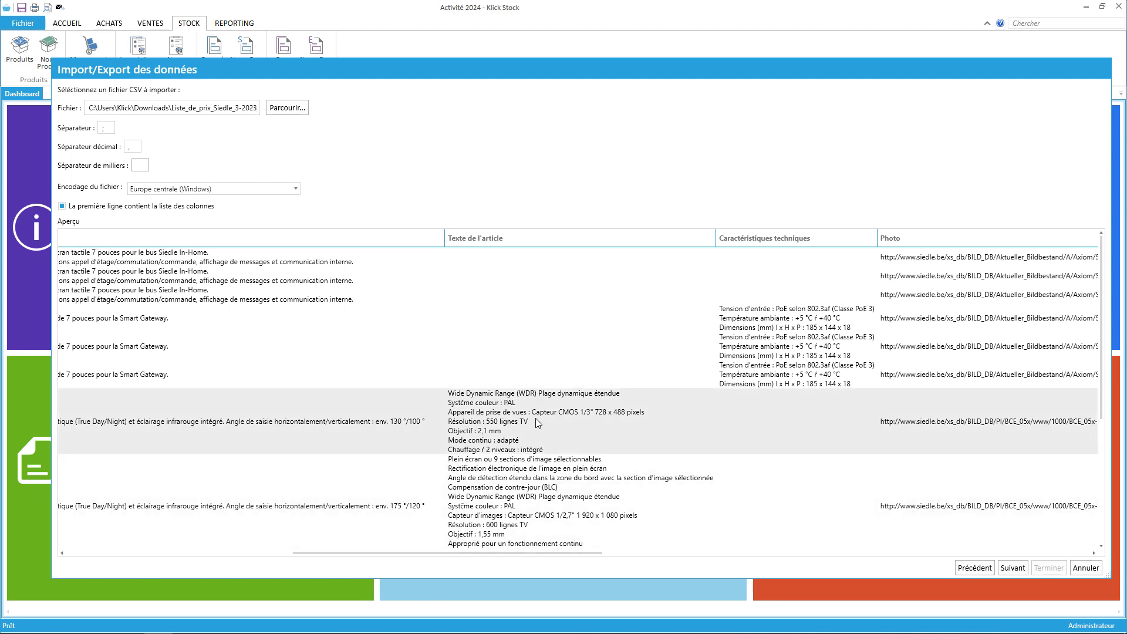
left_click_drag(531, 553, 764, 558)
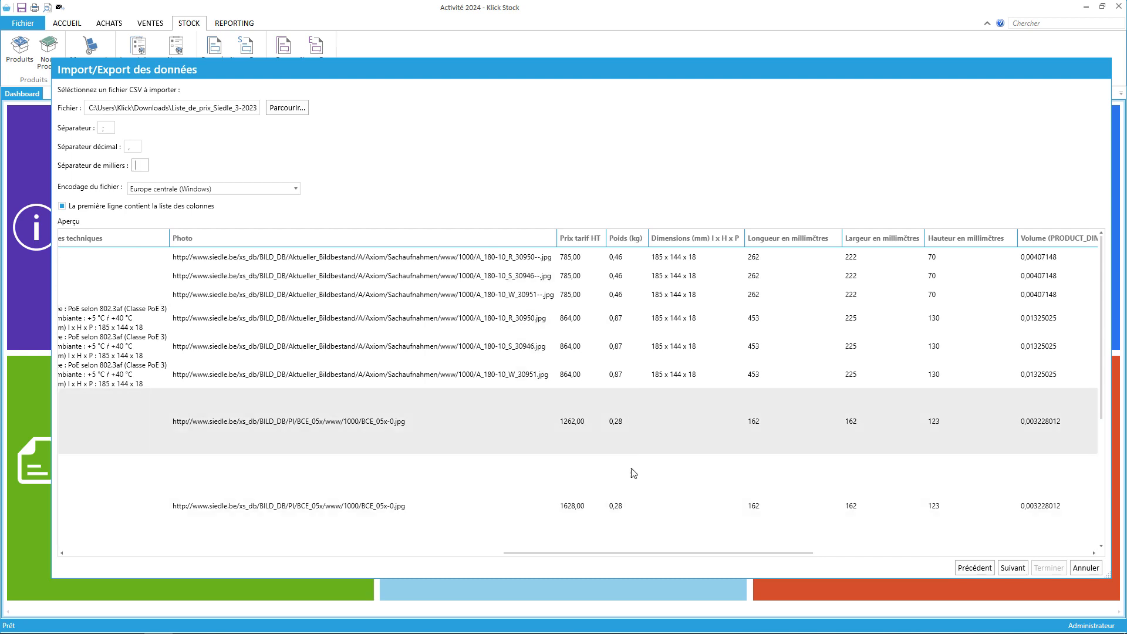
left_click_drag(729, 554, 332, 531)
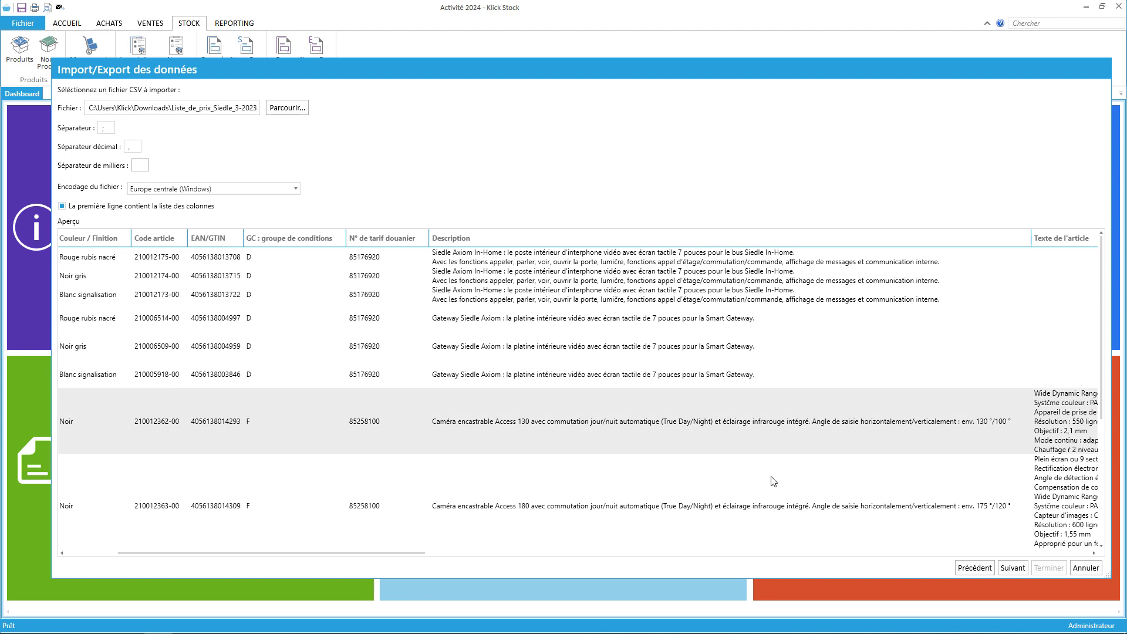
left_click_drag(424, 553, 340, 507)
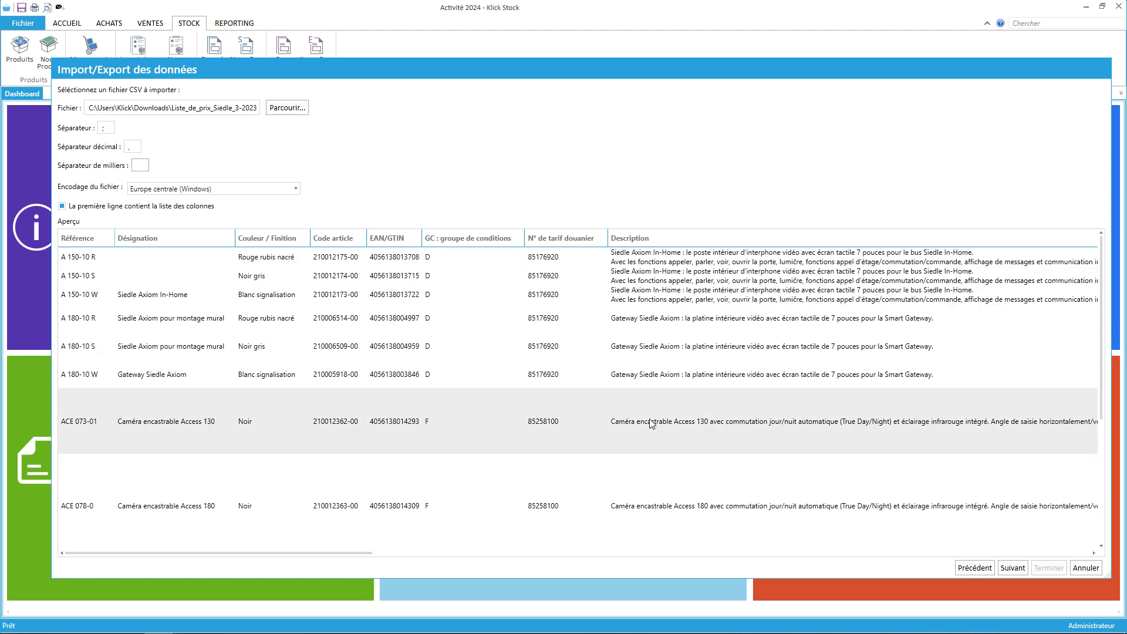
left_click(1014, 568)
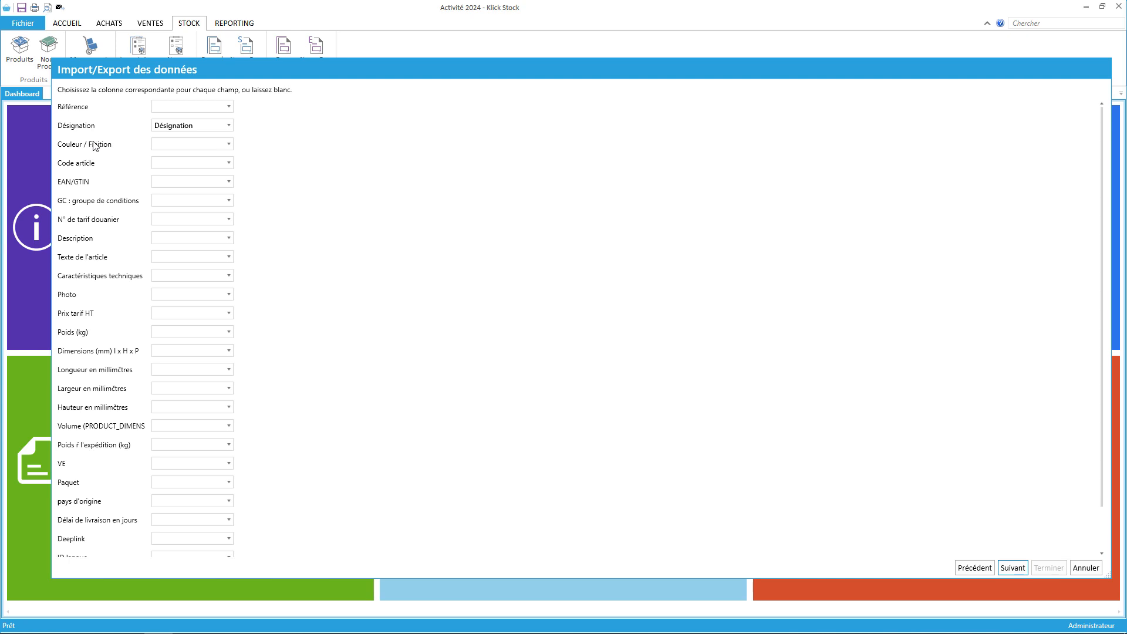
Step: Try mapping the Désignation column to Code, clear that mapping, and look through the available target fields
left_click(184, 132)
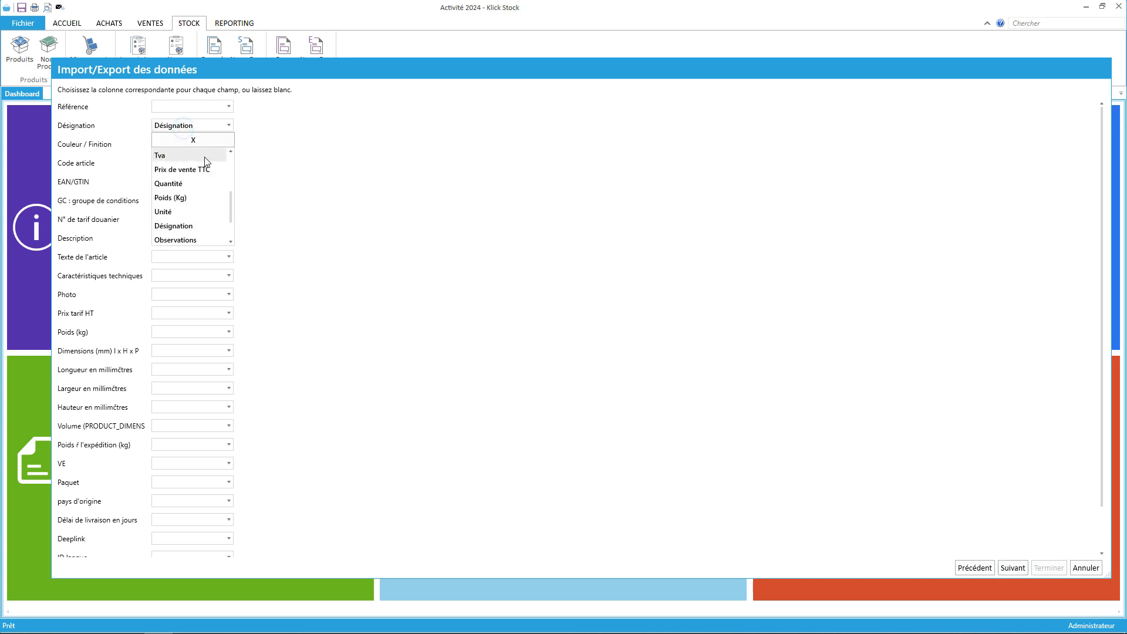
left_click(203, 138)
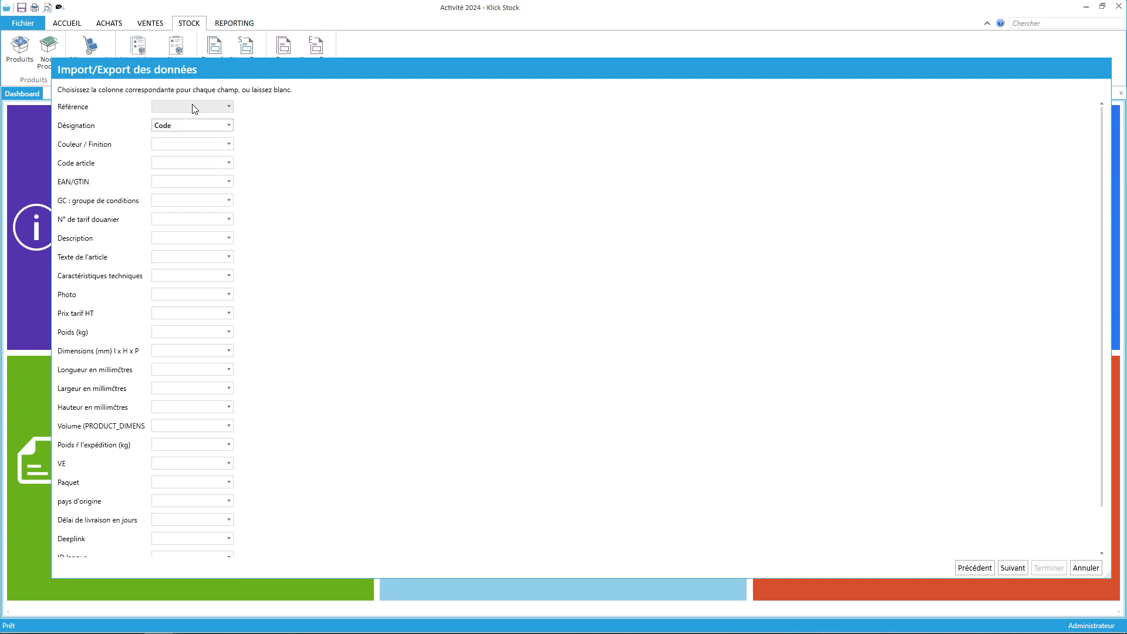
left_click(186, 121)
left_click(189, 145)
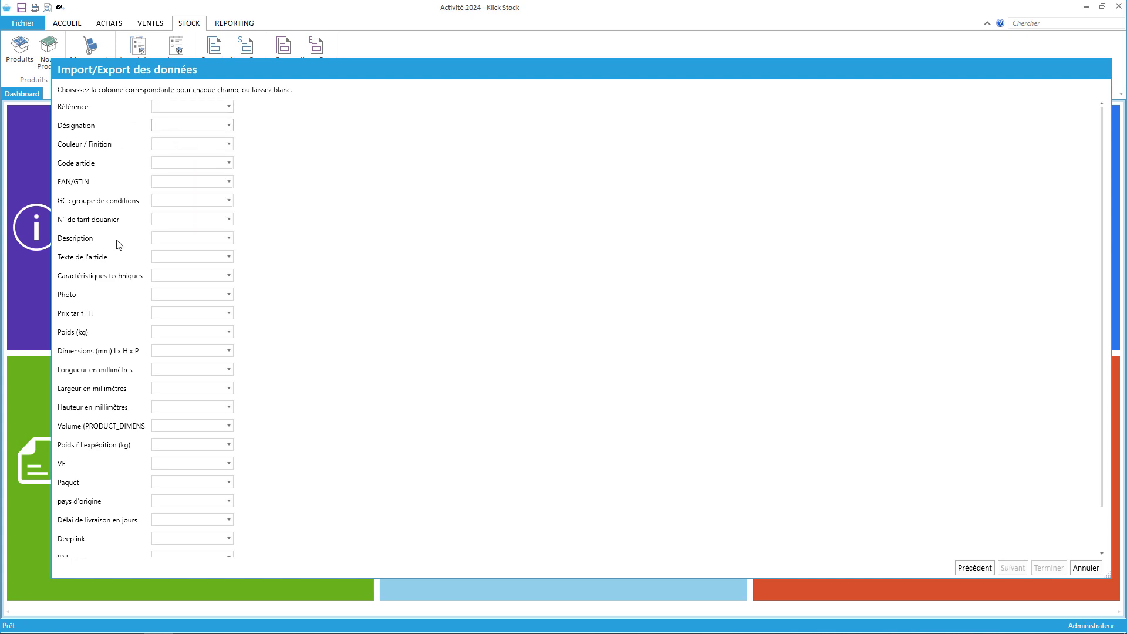
left_click(212, 125)
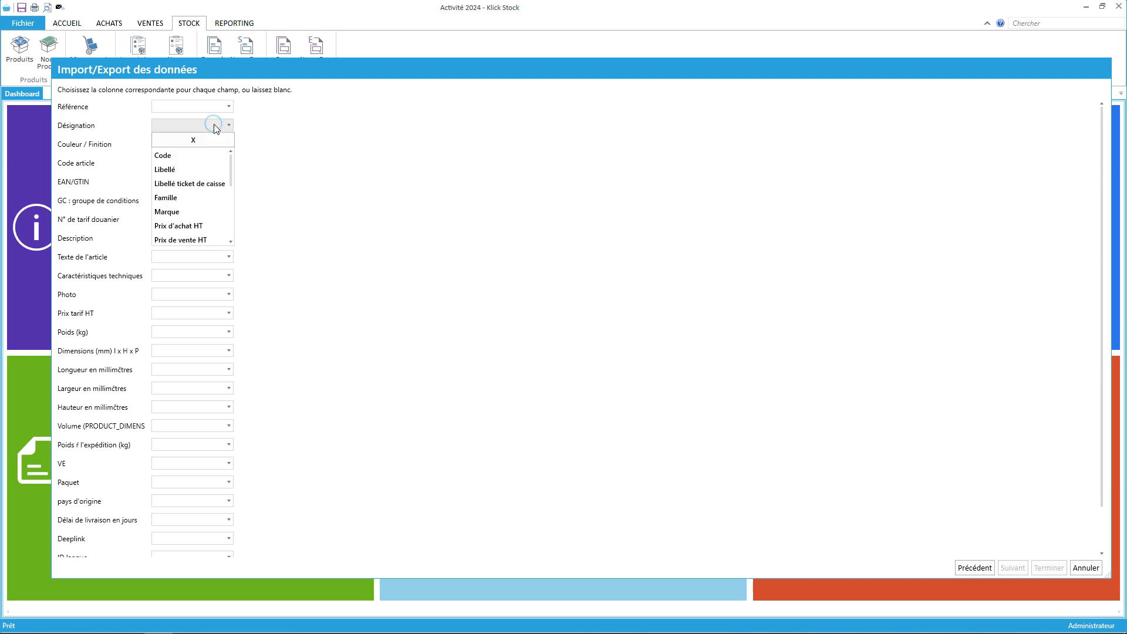
scroll(207, 208, "down", 1)
scroll(209, 211, "up", 1)
scroll(211, 221, "down", 3)
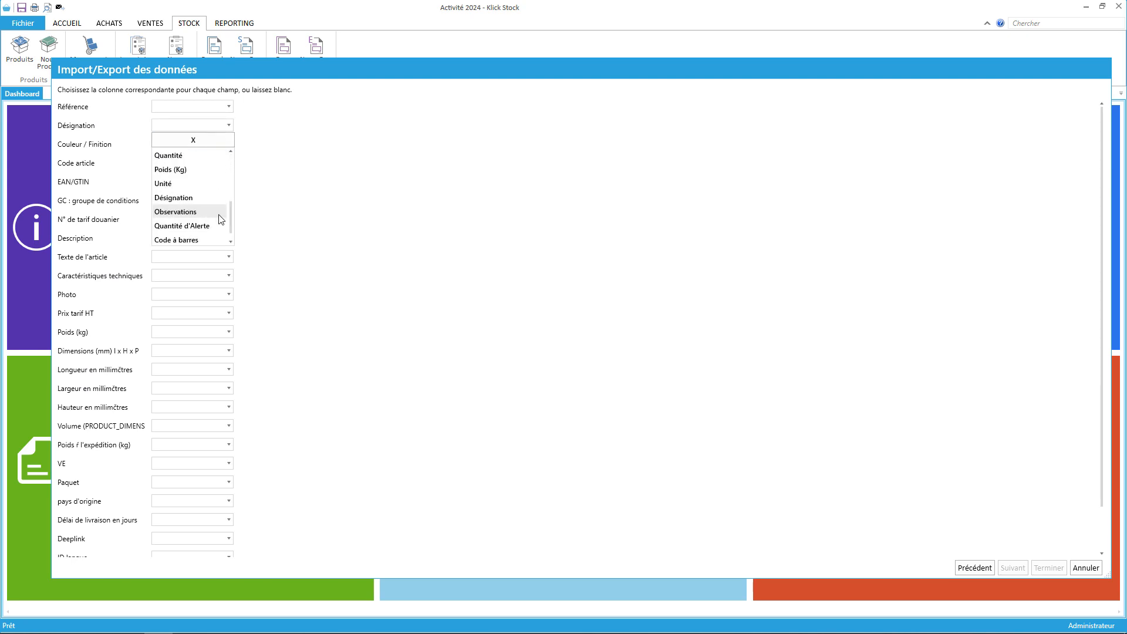
left_click(203, 141)
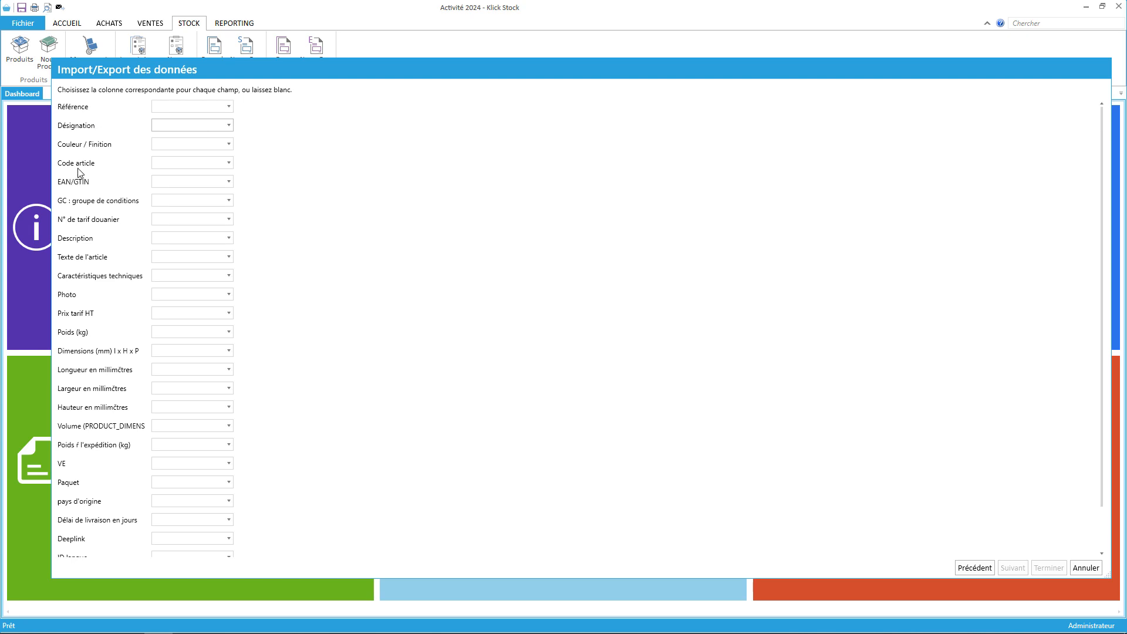
Step: Map the Code article column to Code and the Désignation column to Libellé
left_click(182, 163)
left_click(188, 194)
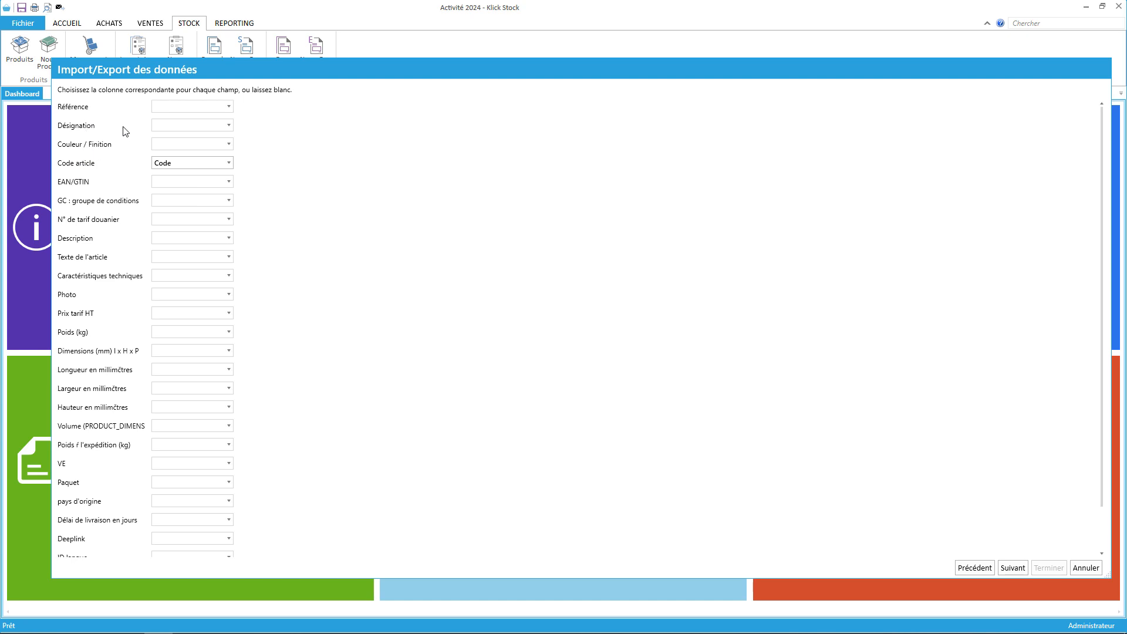
left_click(178, 126)
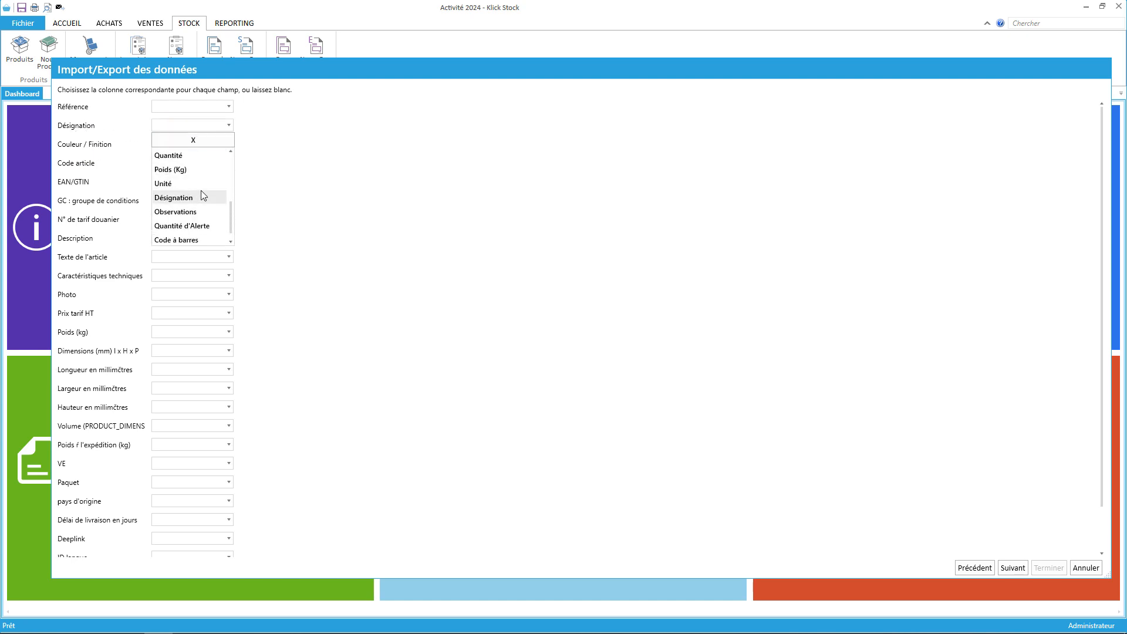
scroll(200, 201, "down", 1)
scroll(206, 214, "up", 3)
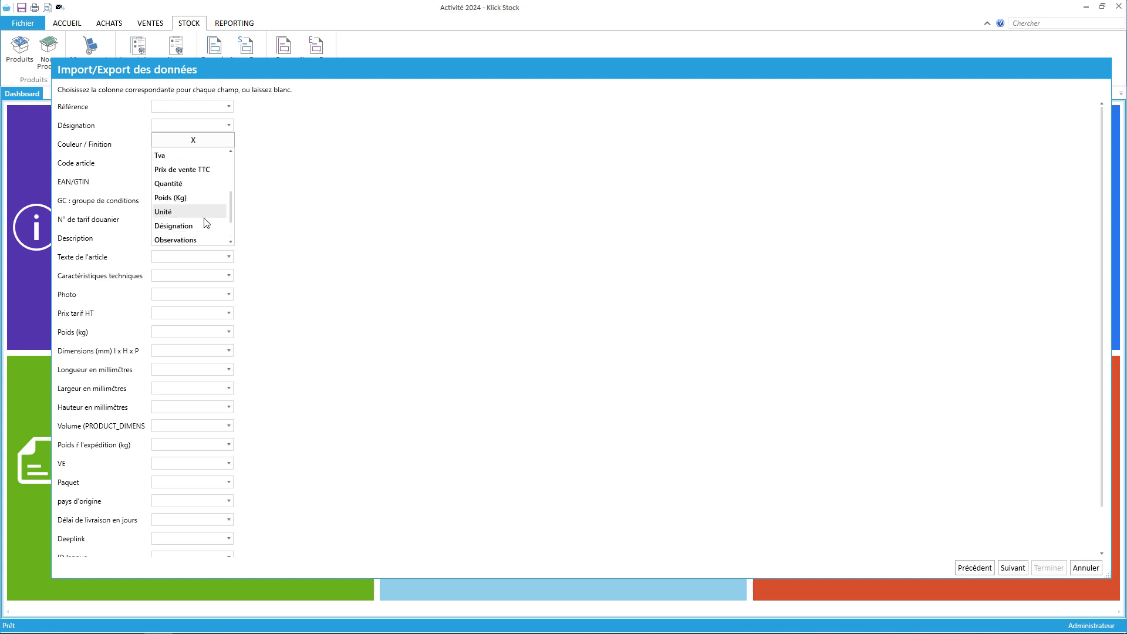
scroll(207, 218, "up", 1)
left_click(201, 170)
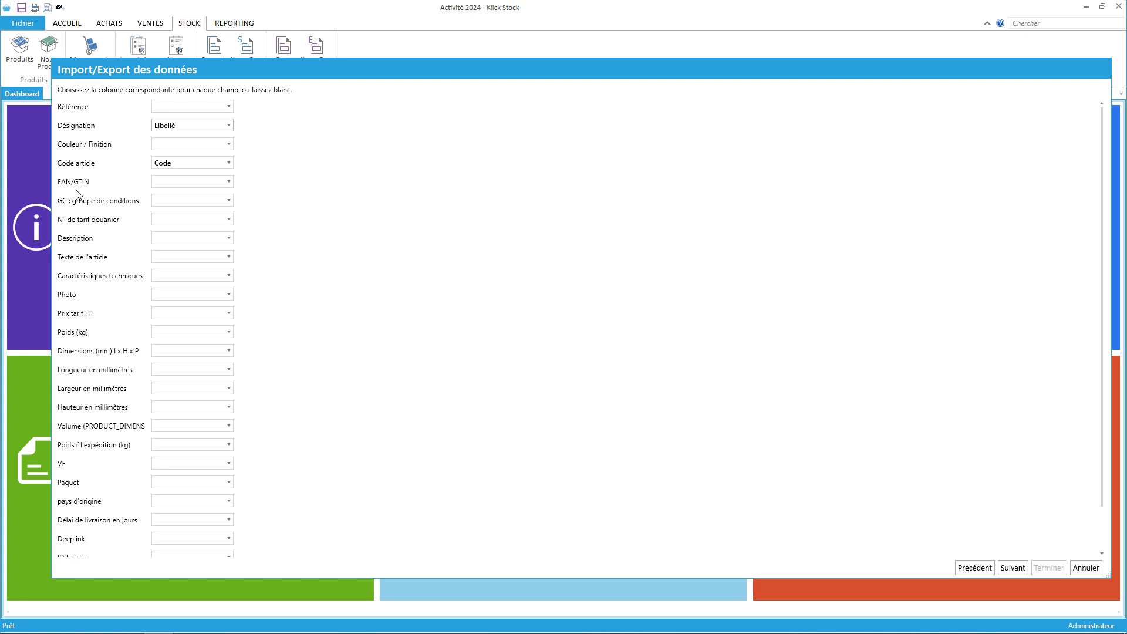
Step: Map the EAN/GTIN column to Code à barres and the Poids (kg) column to Poids (Kg)
left_click(196, 183)
scroll(206, 272, "down", 3)
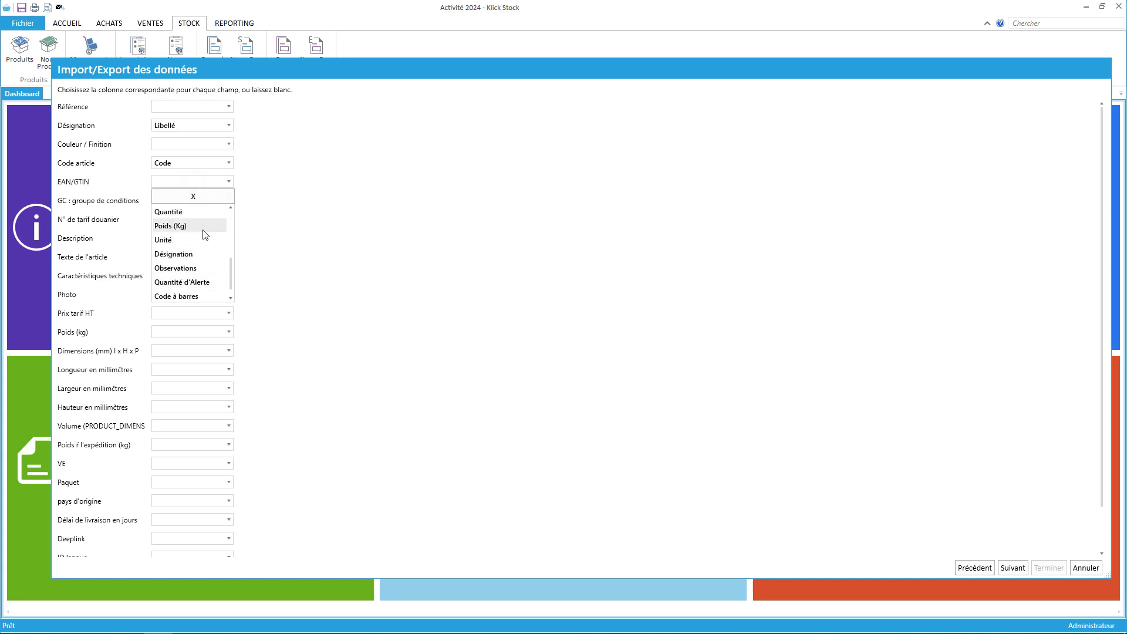
scroll(206, 295, "down", 1)
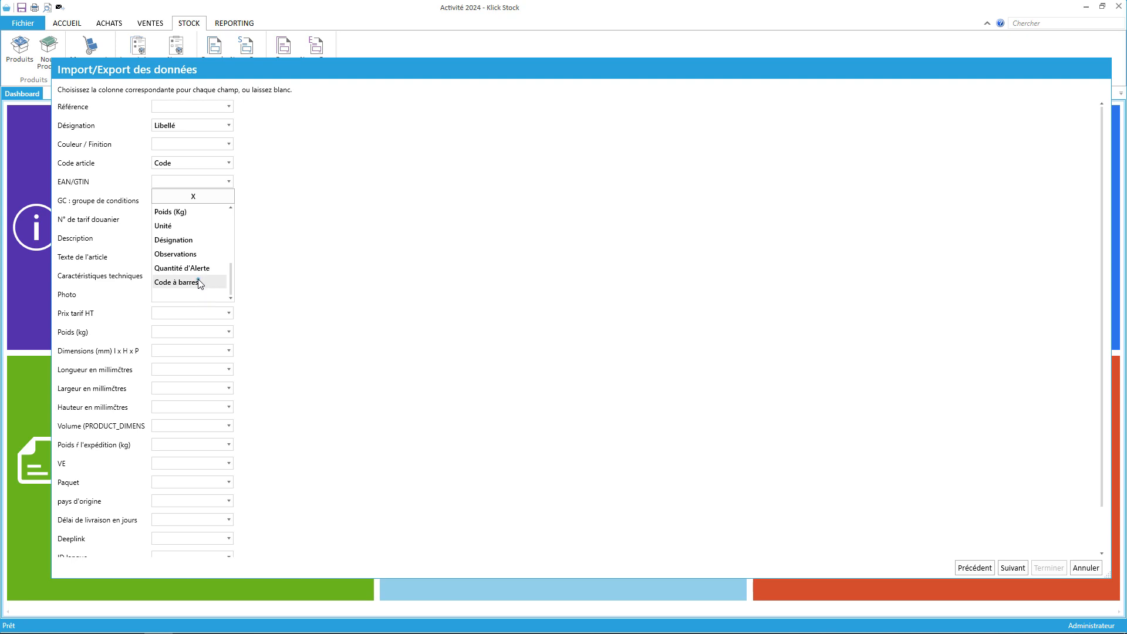
left_click(200, 283)
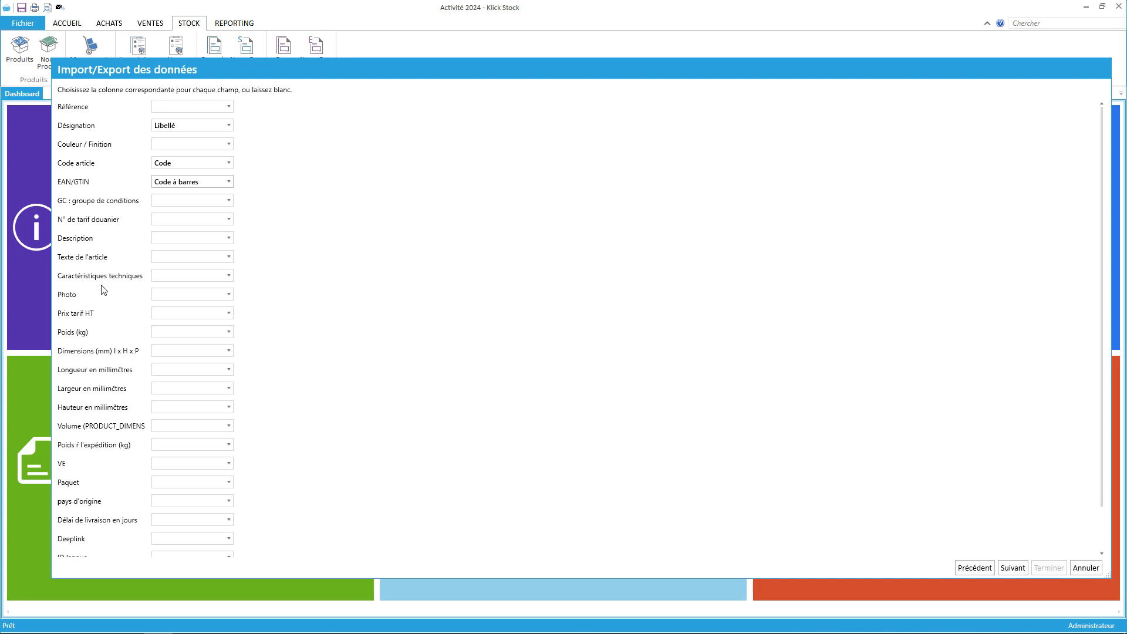
left_click(179, 331)
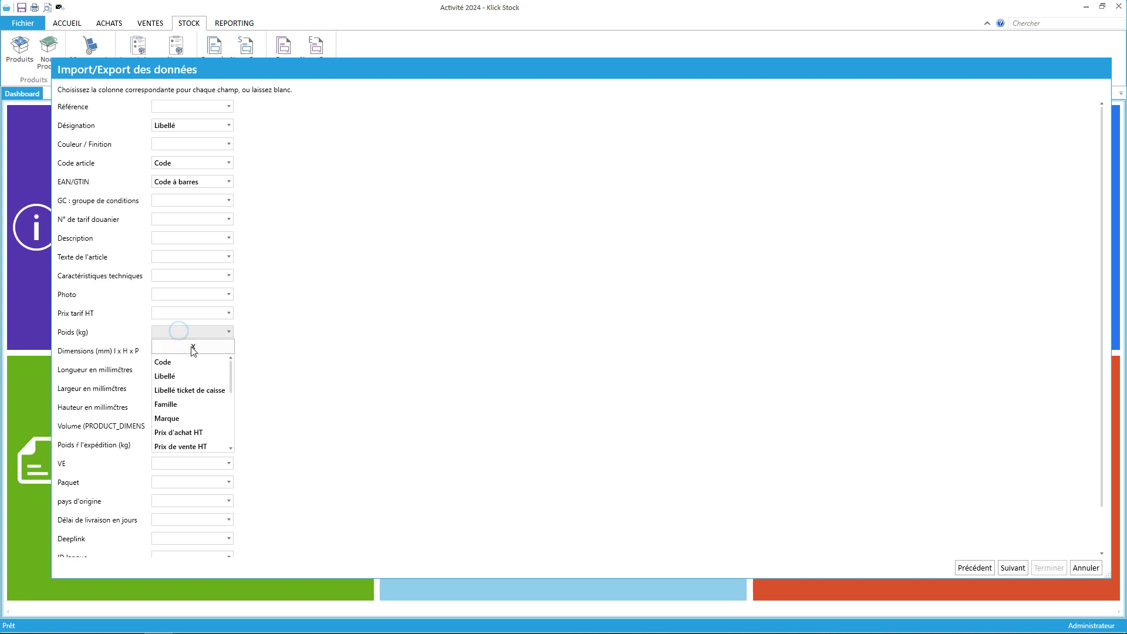
scroll(207, 412, "down", 3)
left_click(190, 375)
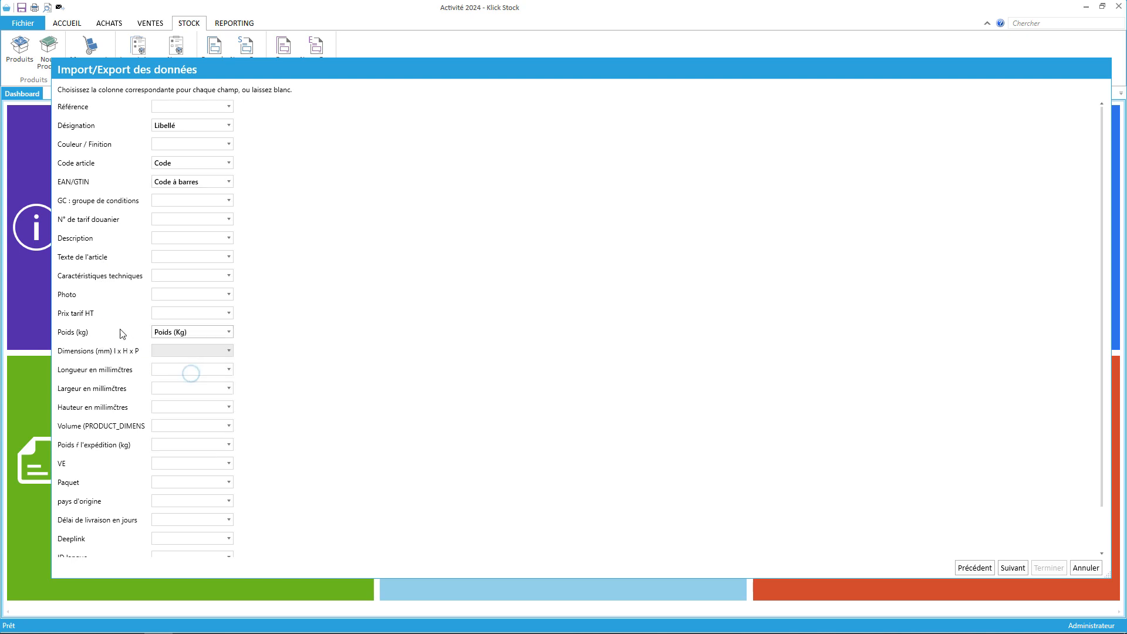
Step: Map the Prix tarif HT column to Prix de vente HT
left_click(204, 313)
scroll(211, 395, "down", 3)
scroll(207, 397, "up", 2)
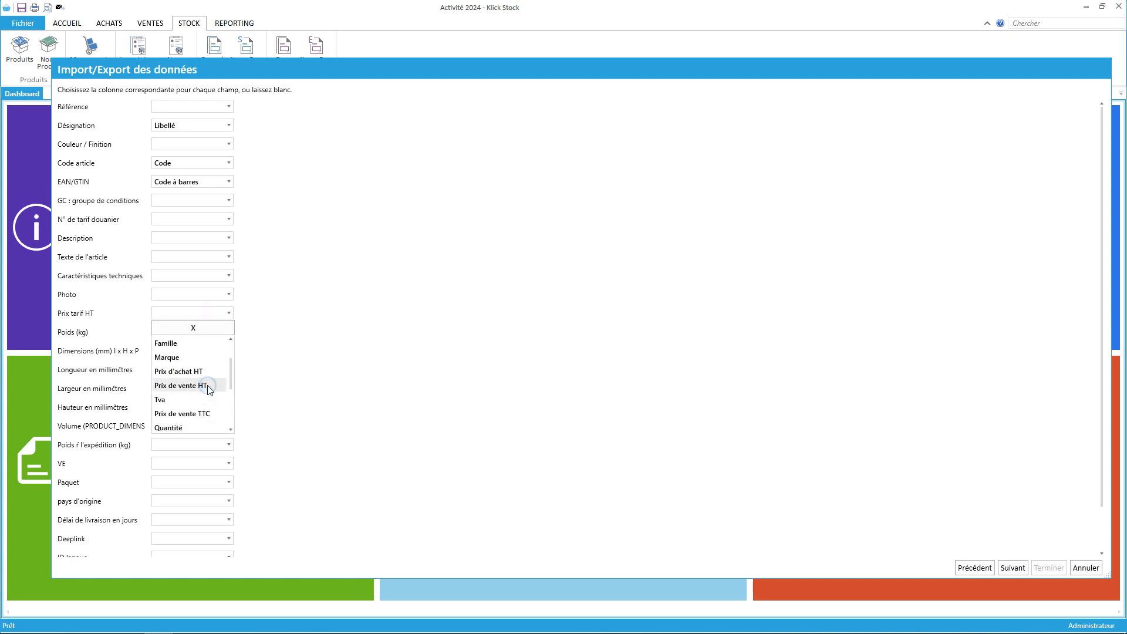
left_click(210, 390)
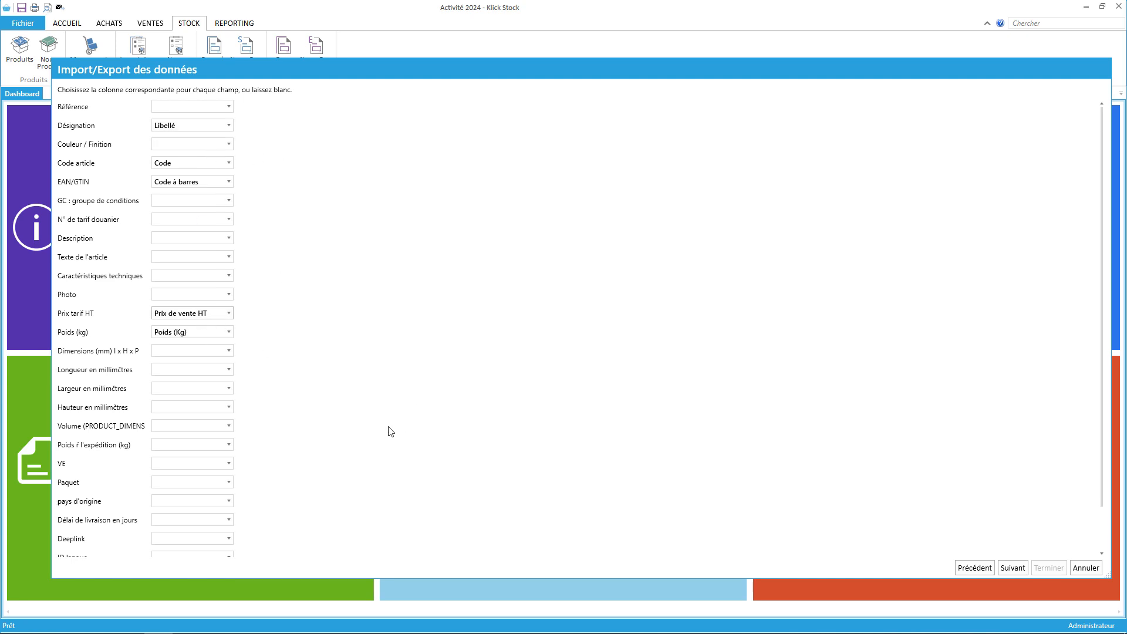
Step: Map both the Description and Texte de l'article columns to Observations
scroll(373, 437, "down", 1)
scroll(368, 433, "up", 1)
left_click(209, 239)
scroll(207, 322, "down", 1)
scroll(205, 323, "down", 2)
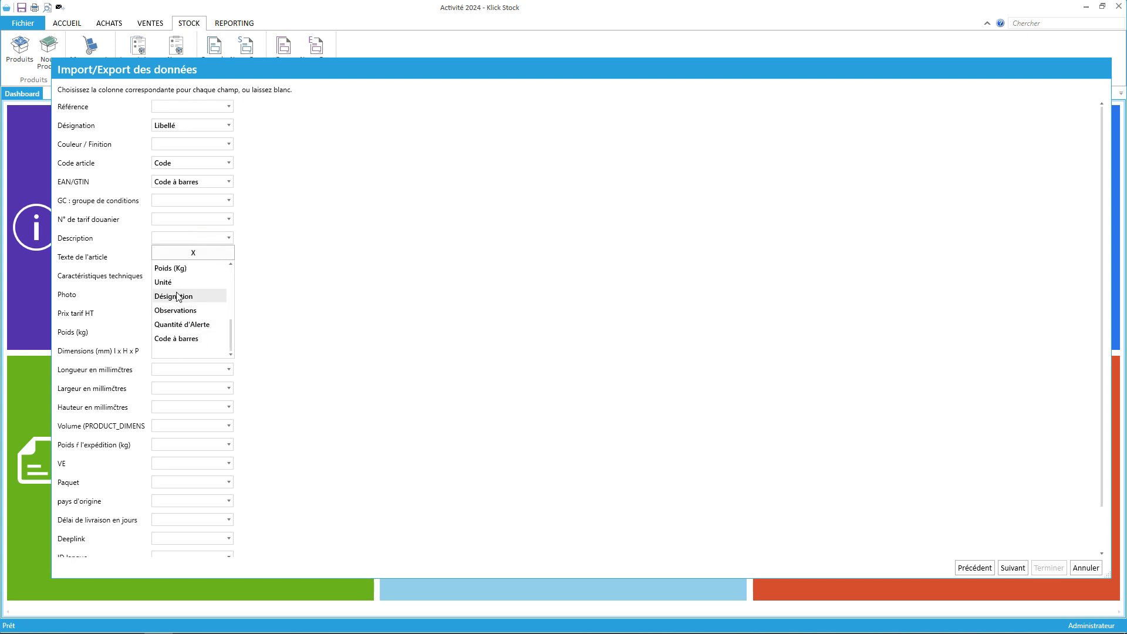
left_click(226, 307)
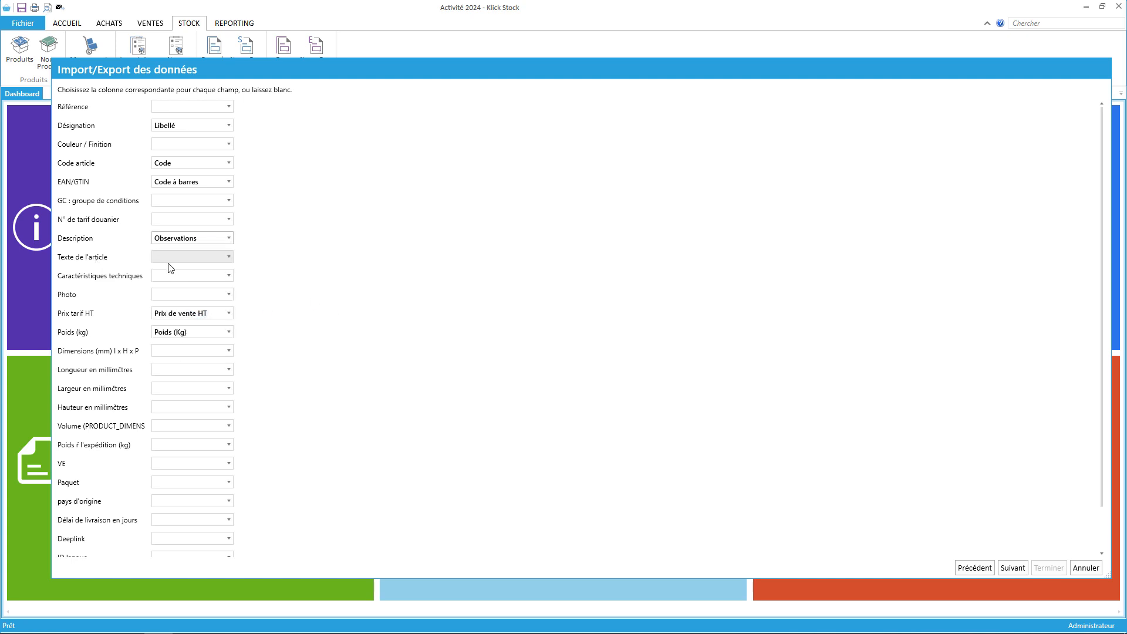
left_click(192, 258)
scroll(211, 329, "down", 3)
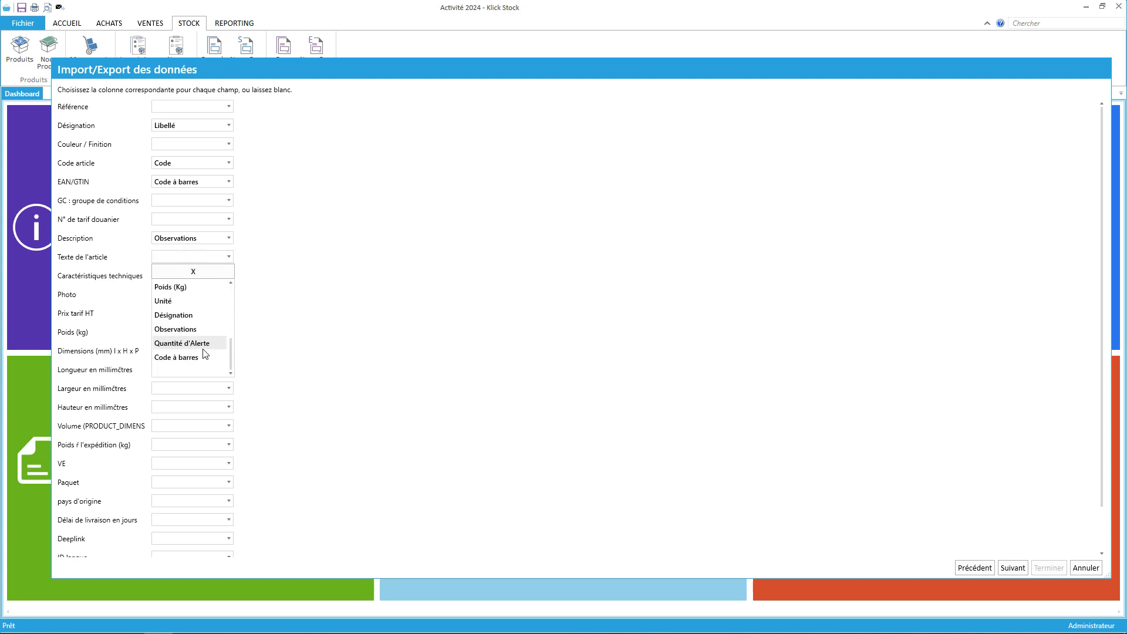
left_click(198, 329)
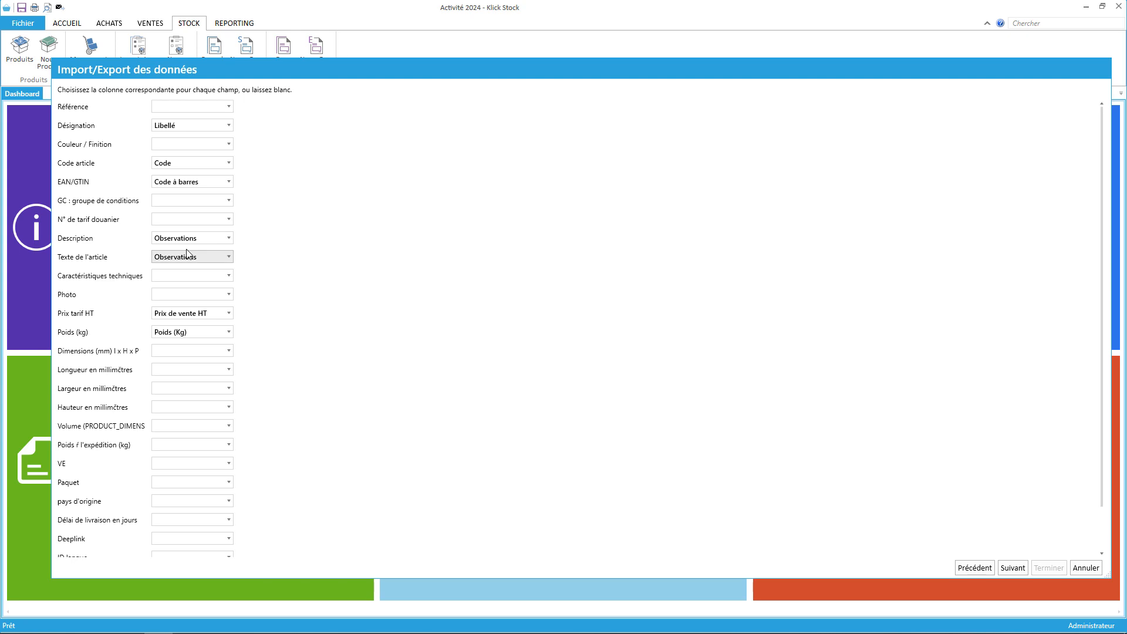
Step: Try mapping the Couleur / Finition column to Code, and assign Code back to the Code article column
left_click(182, 152)
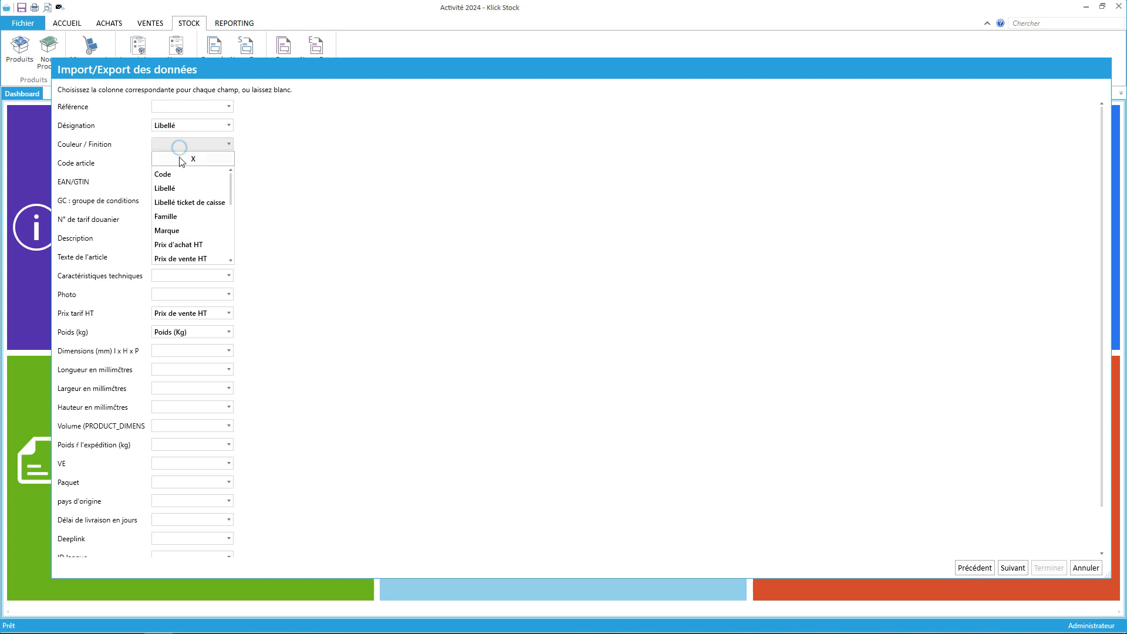
left_click(176, 175)
left_click(199, 165)
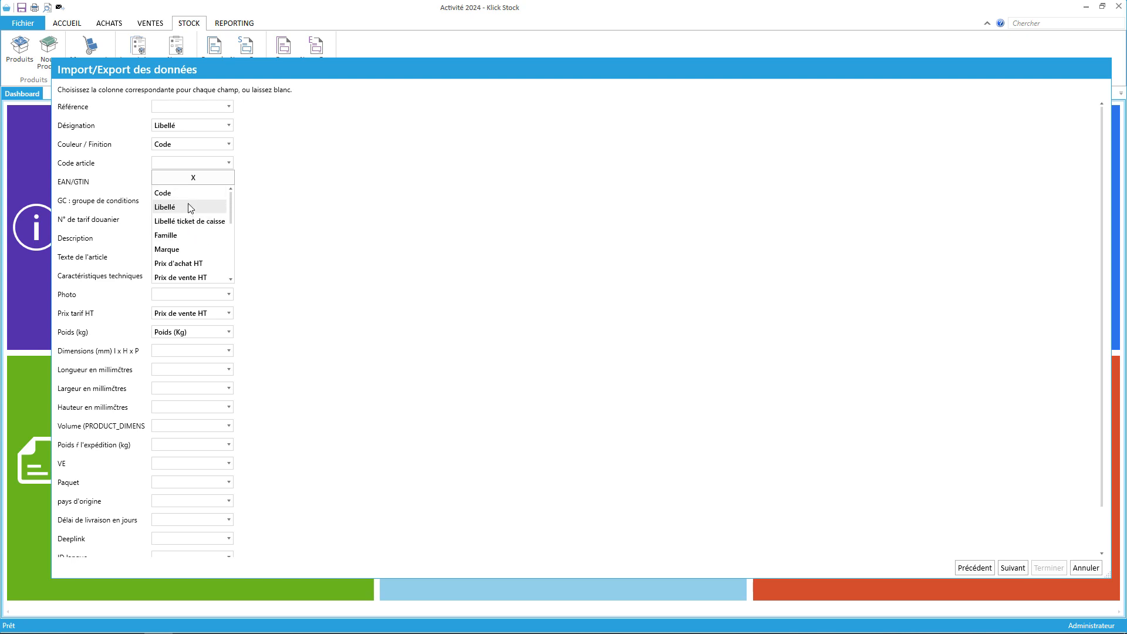
left_click(176, 193)
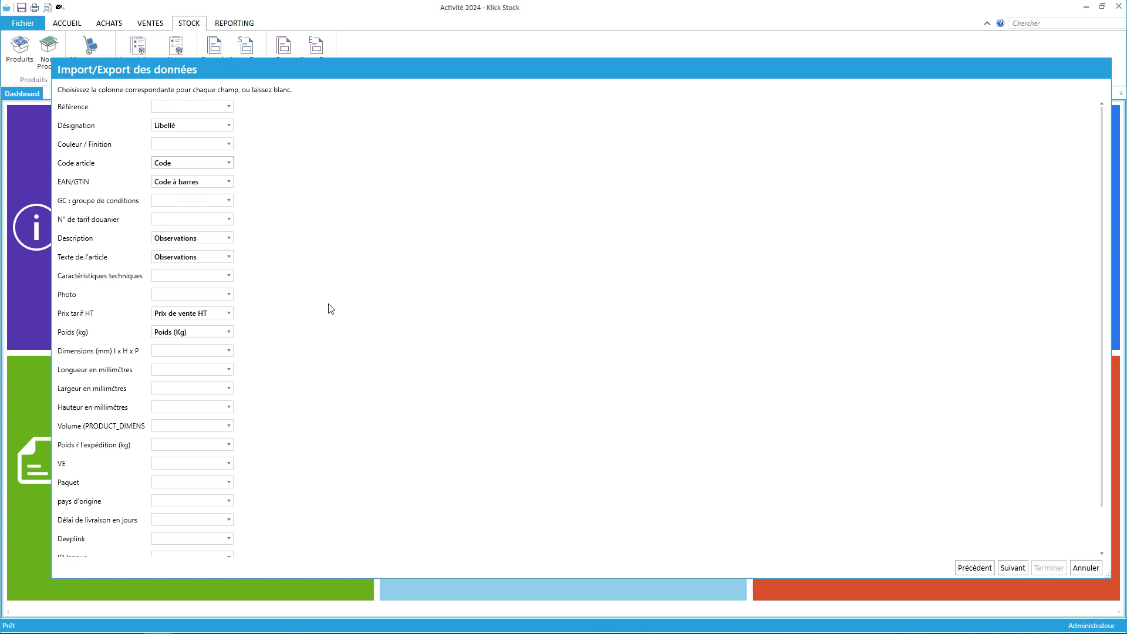
Step: Map the Caractéristiques techniques column to Observations, and run the import through to closing the wizard
left_click(176, 276)
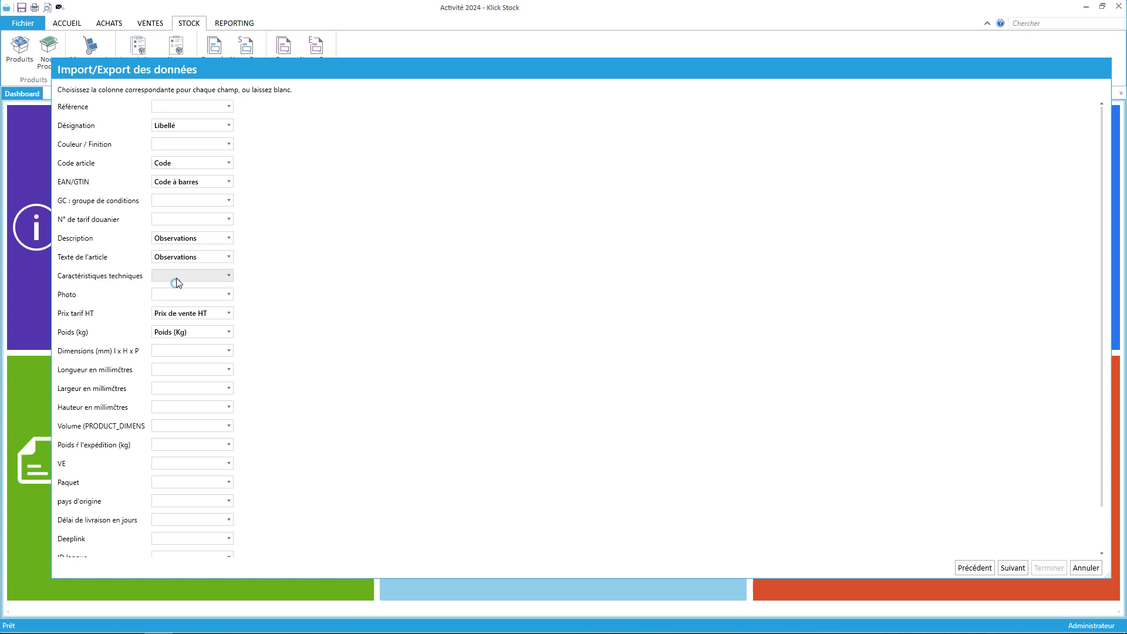
scroll(189, 383, "down", 5)
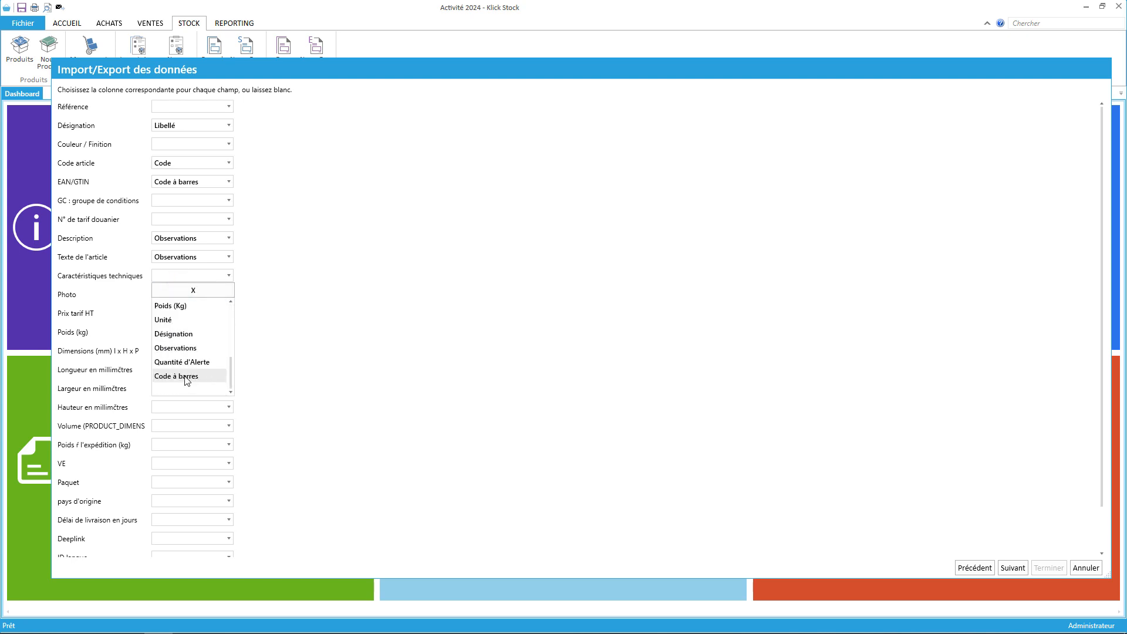
left_click(196, 349)
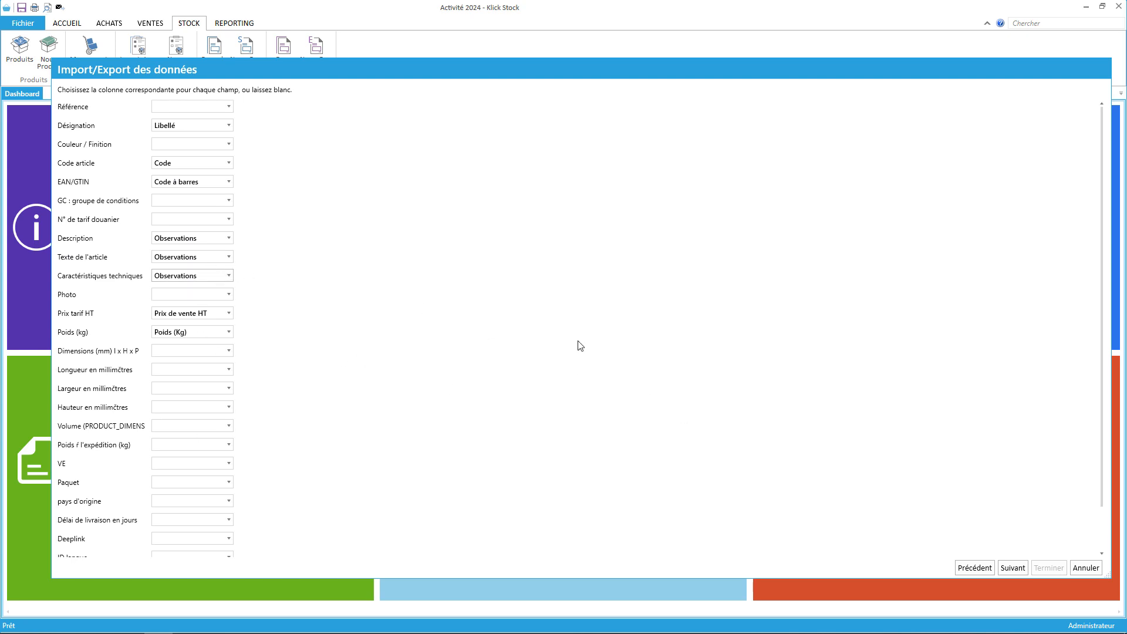
left_click(1012, 568)
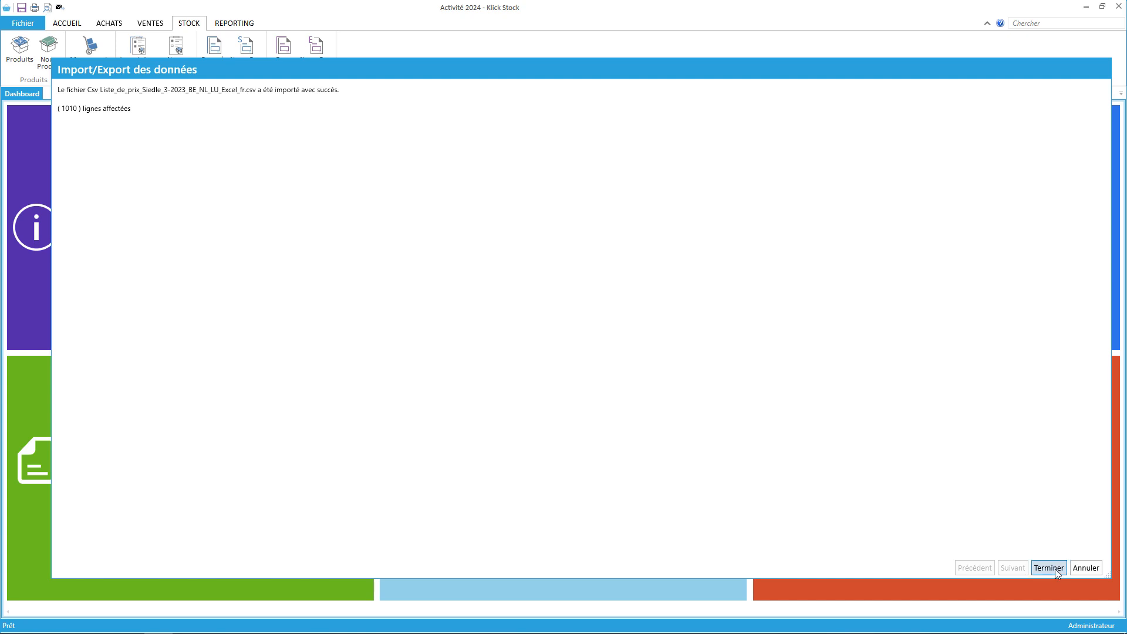
left_click(1049, 568)
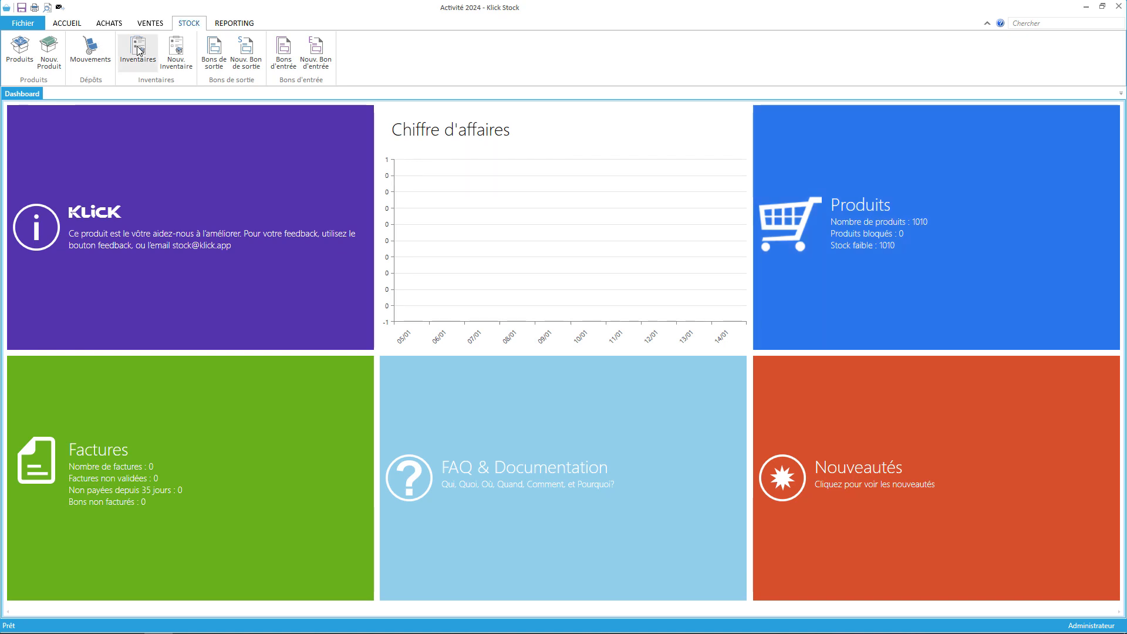
Step: Look through the imported products in the product list, widening the Libellé column to read the full labels
left_click(25, 57)
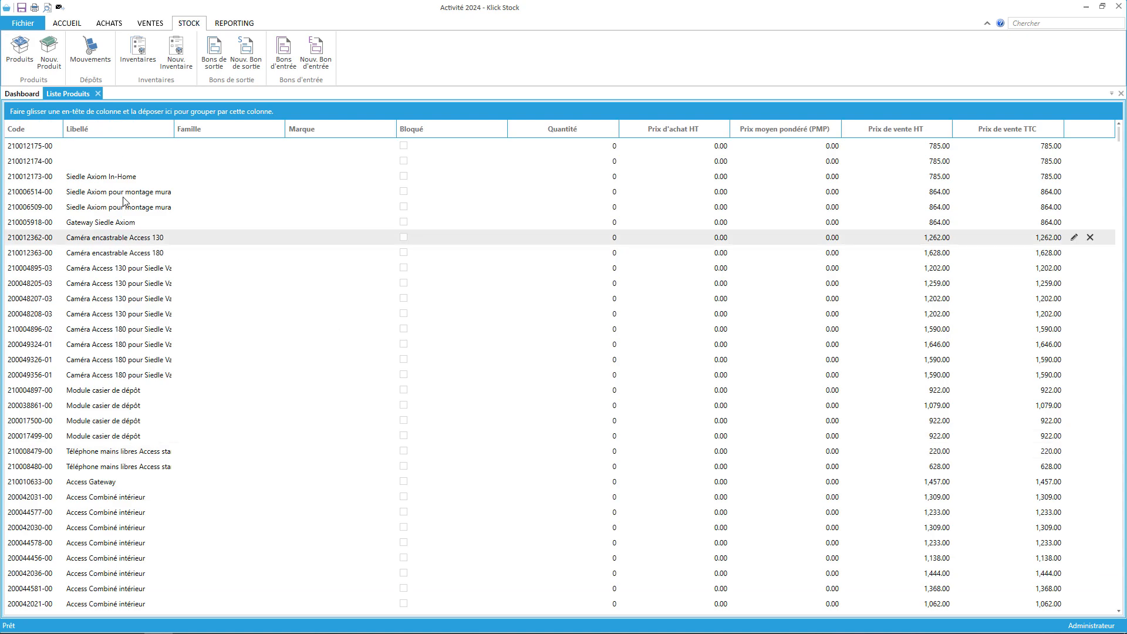
scroll(165, 267, "down", 6)
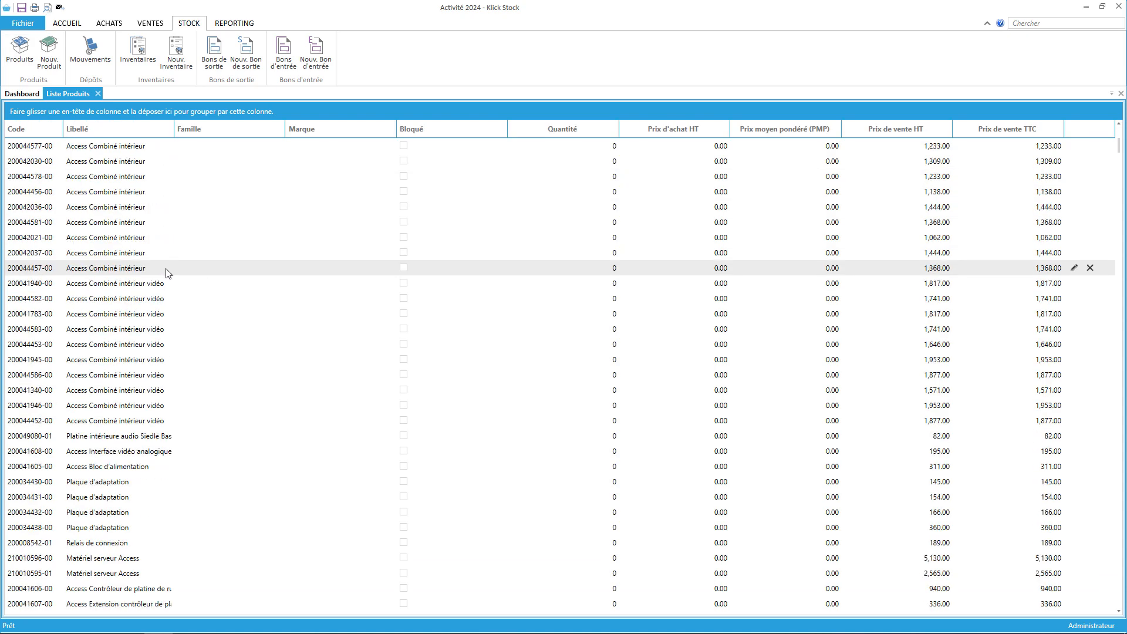
scroll(932, 223, "up", 8)
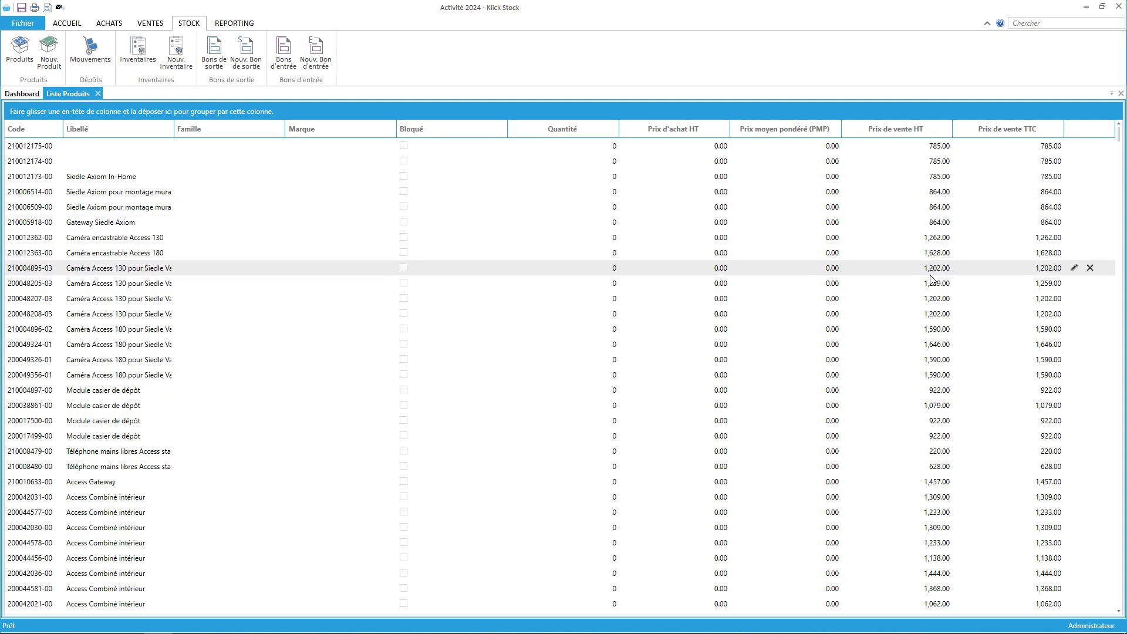
left_click_drag(173, 127, 215, 128)
Step: Review the observations, barcode and prices of the first Siedle Axiom pour montage mural product, and close its record
double_click(118, 192)
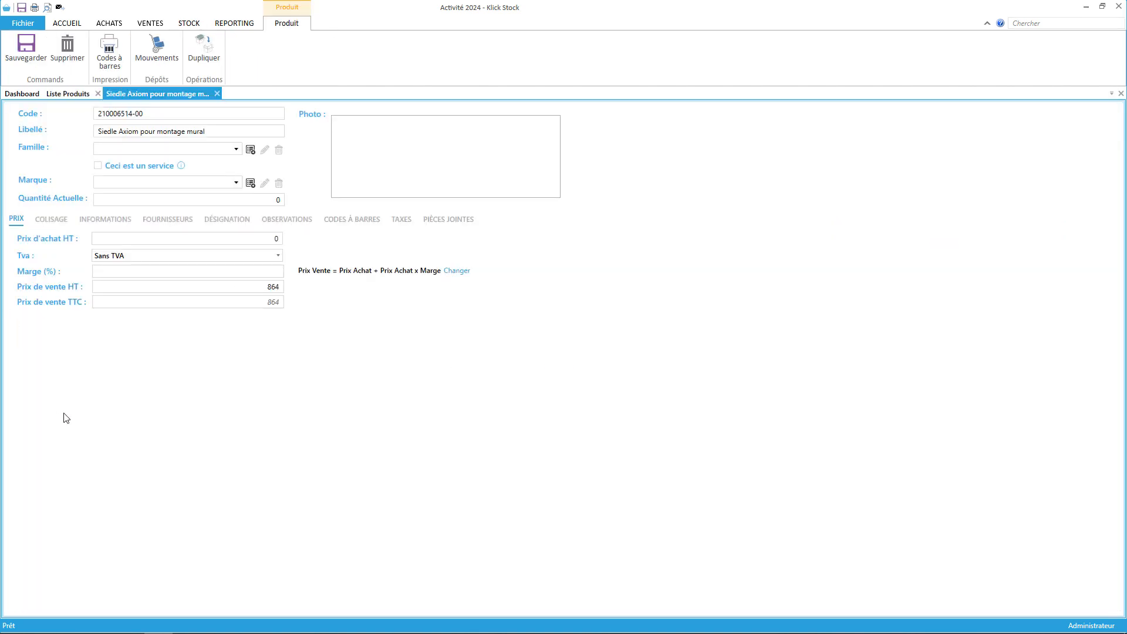
left_click(280, 220)
left_click_drag(409, 239, 138, 239)
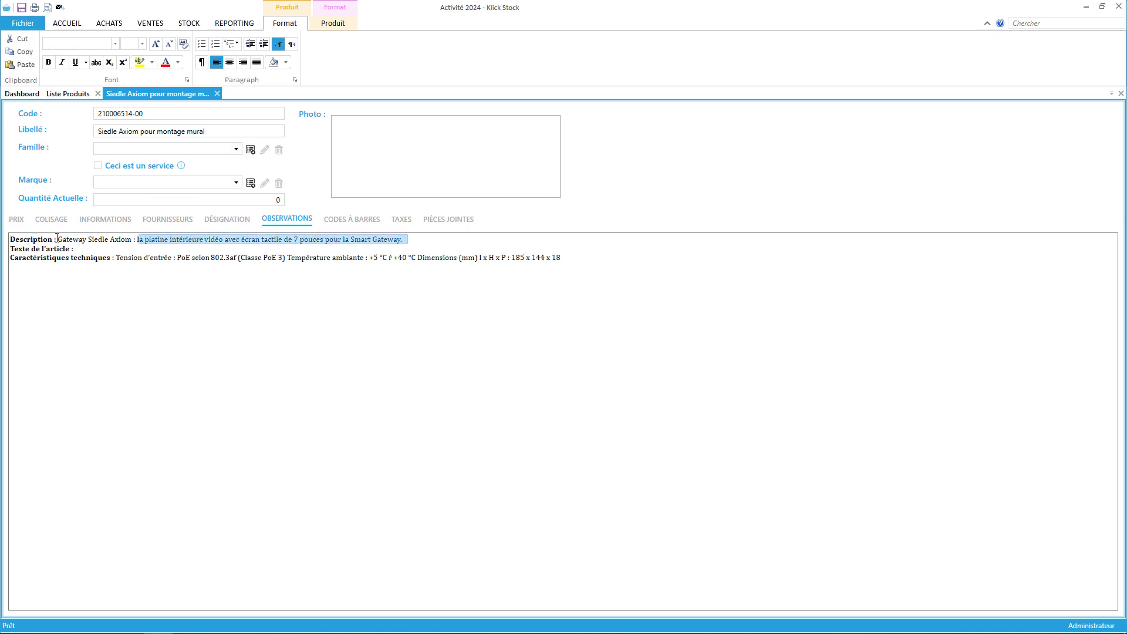
left_click_drag(57, 239, 178, 239)
left_click(79, 250)
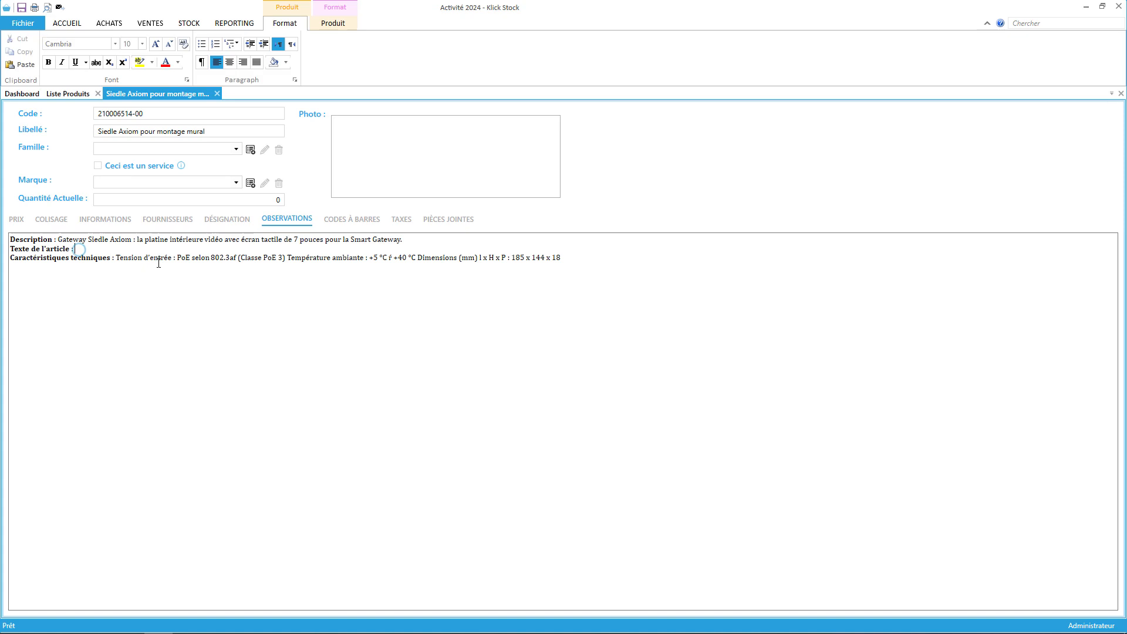
left_click_drag(115, 257, 626, 314)
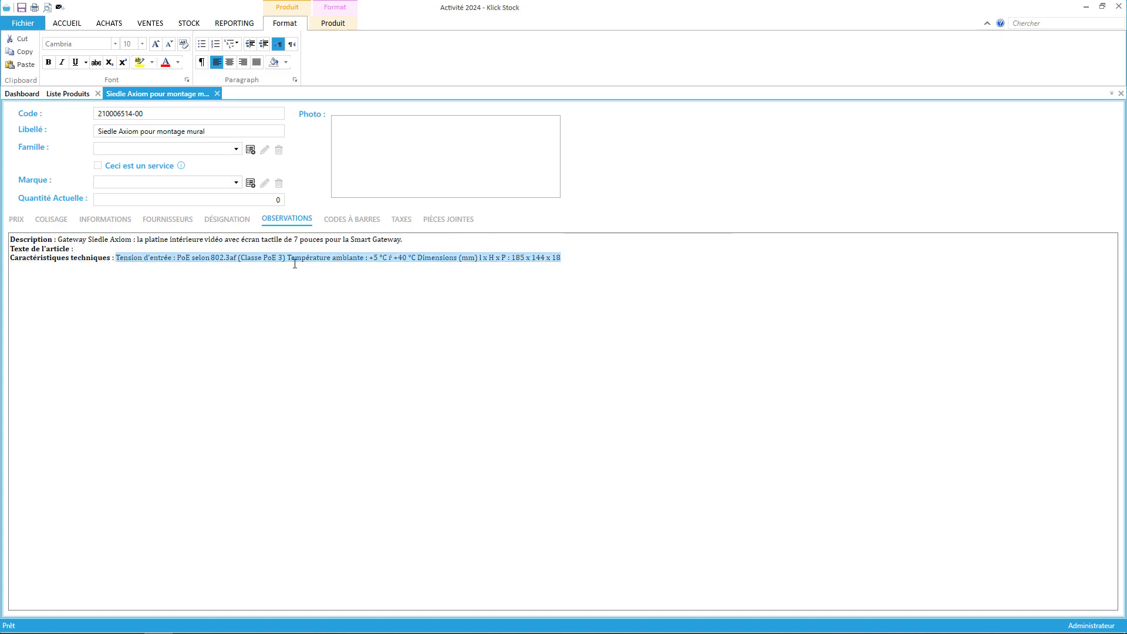
left_click(352, 219)
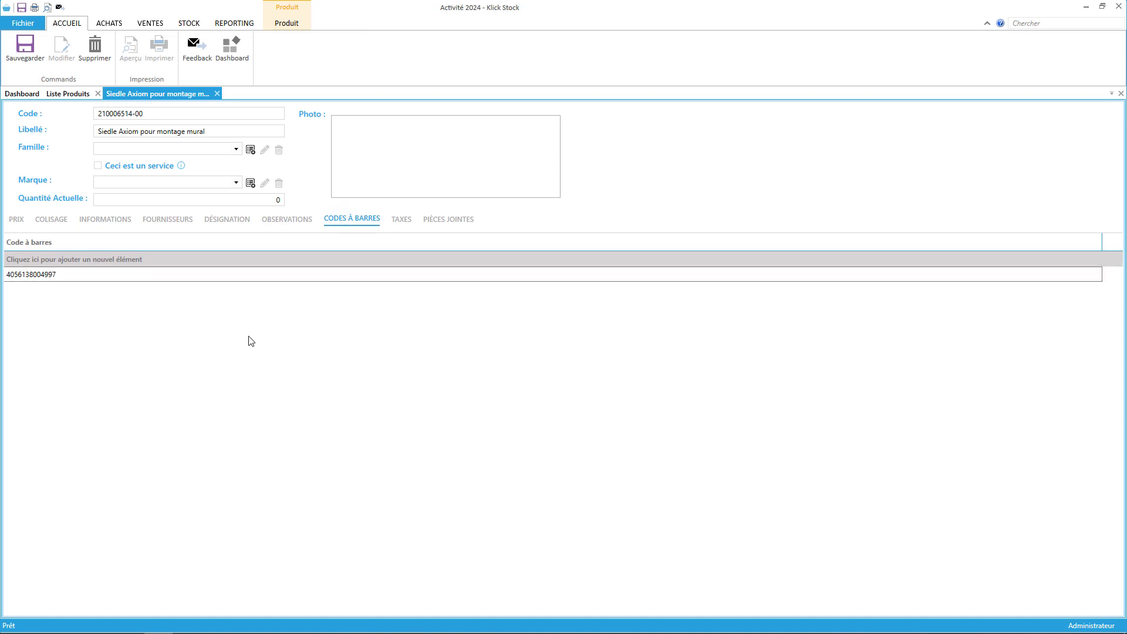
left_click(16, 219)
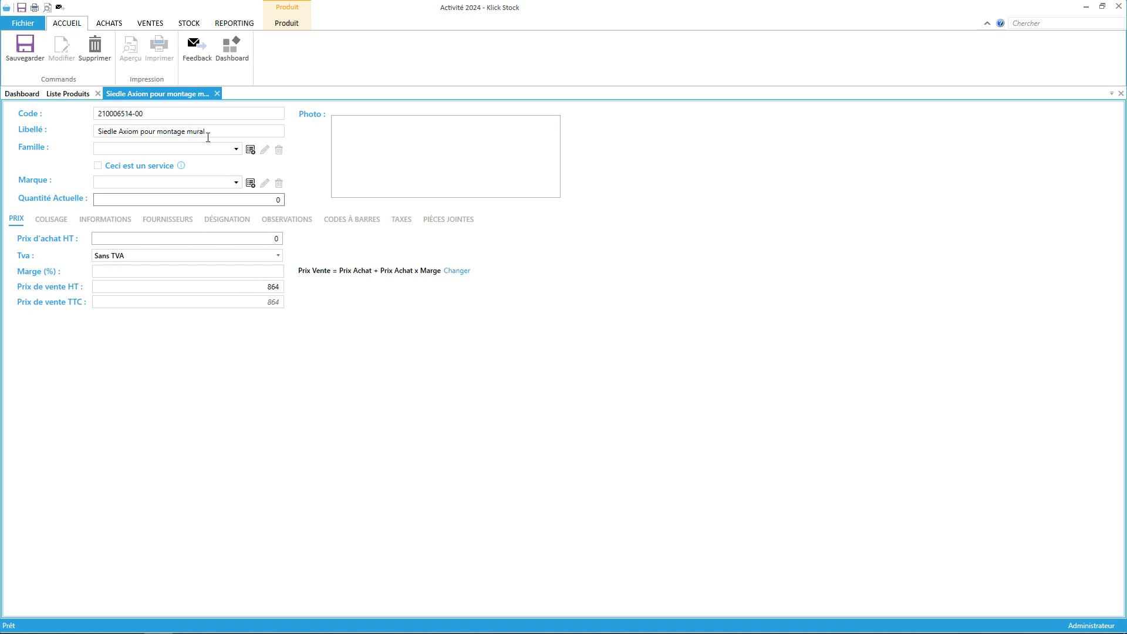
left_click(216, 94)
Step: Make 19% the default VAT rate in the VAT and tax configuration and save it
left_click(27, 24)
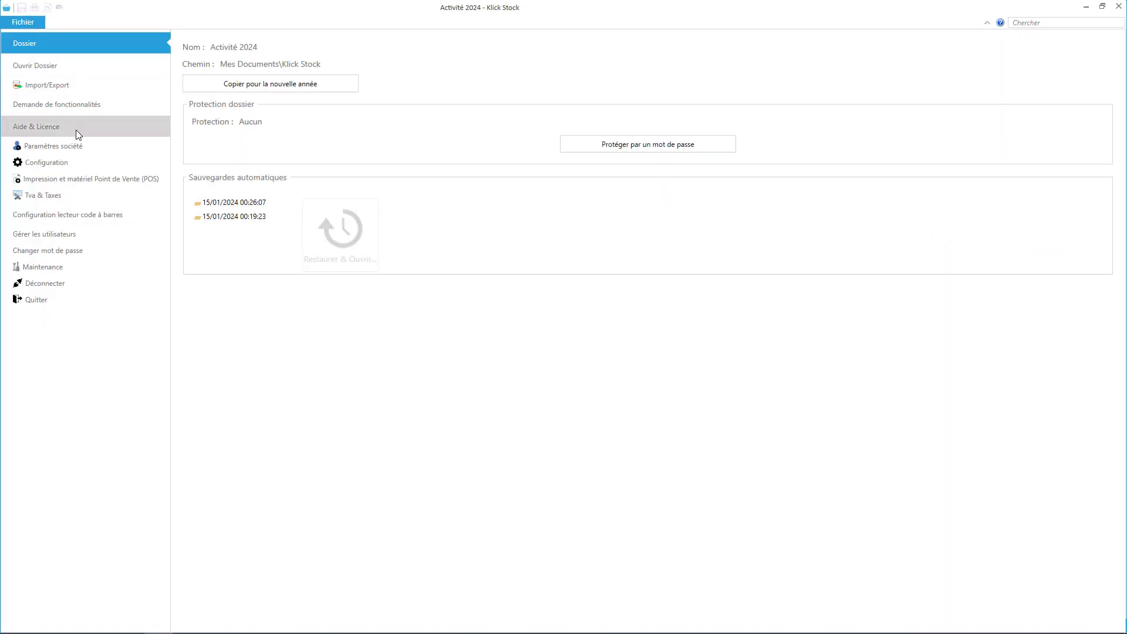
left_click(82, 200)
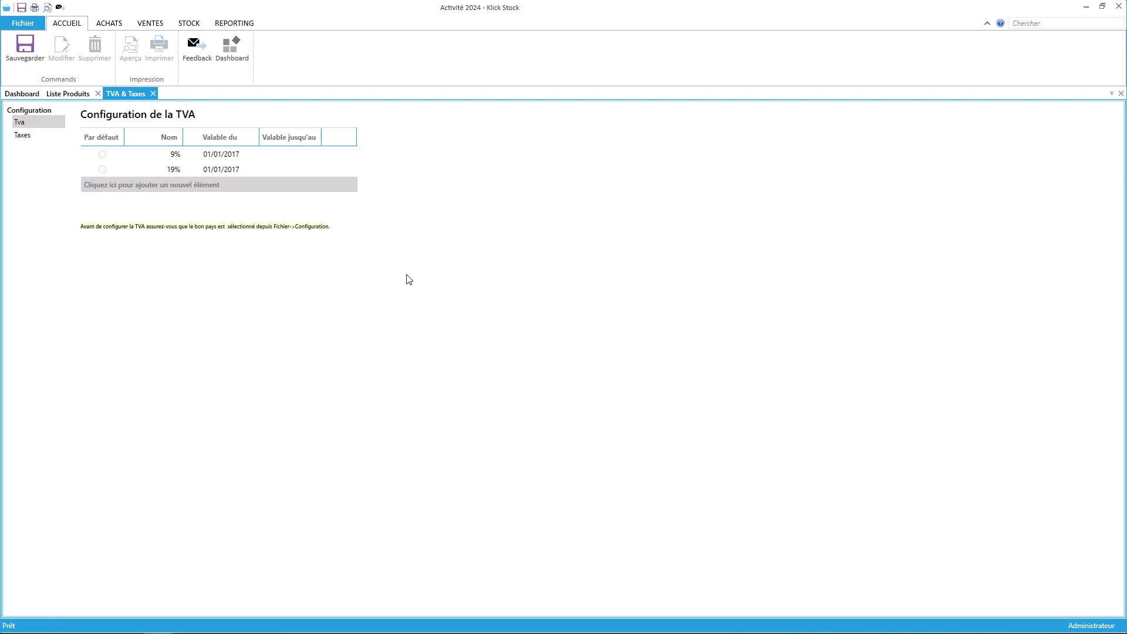
left_click(104, 170)
left_click(24, 47)
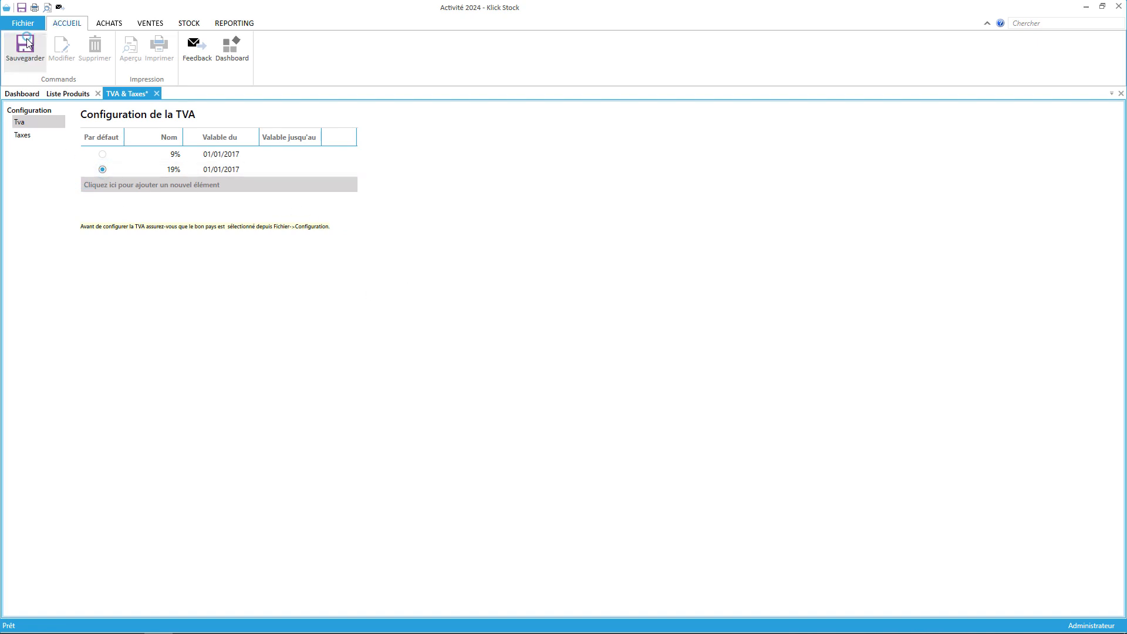
Step: Associate the 19% VAT rate with all articles without VAT, and close the VAT configuration
left_click(340, 172)
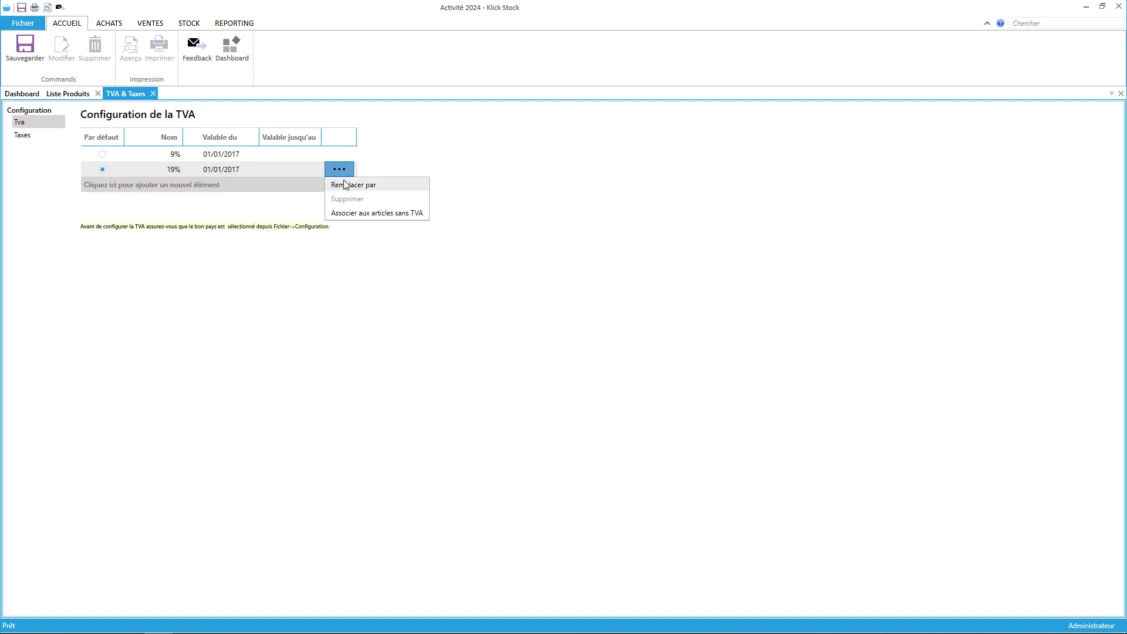
left_click(371, 215)
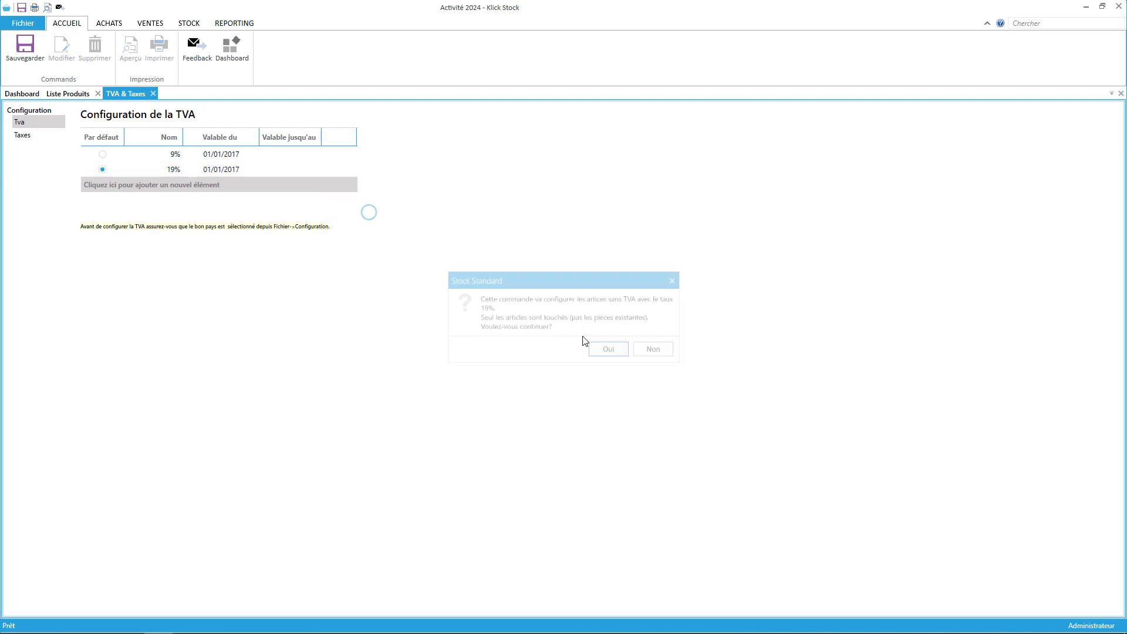
left_click(617, 352)
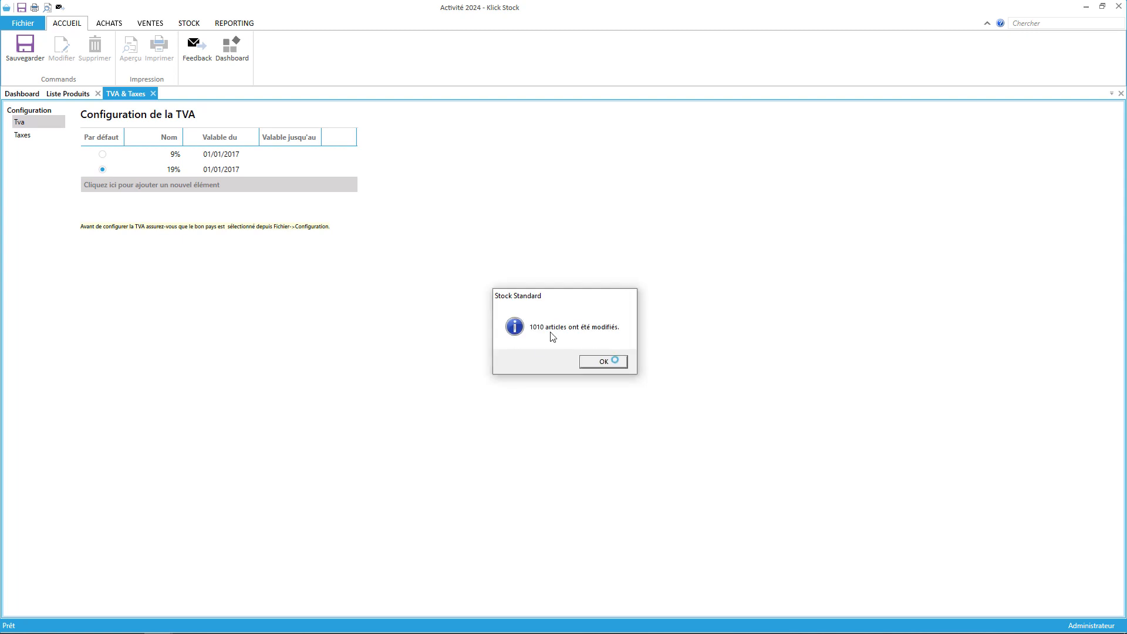
left_click(613, 360)
left_click(153, 94)
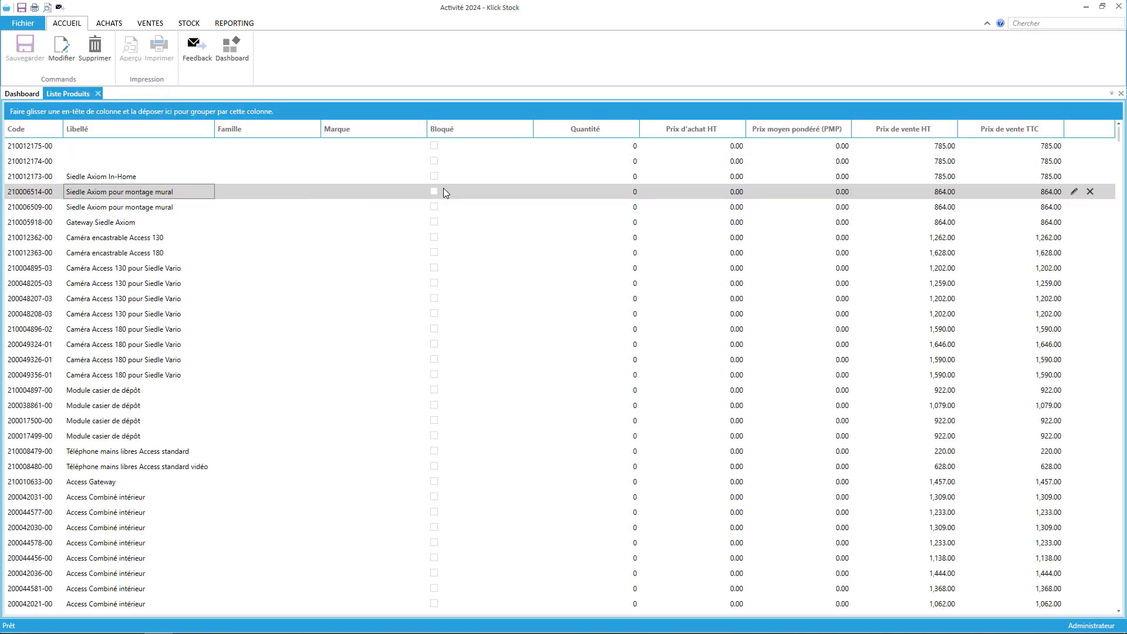
Step: Check the VAT rate on the first Siedle Axiom pour montage mural product, and look through the product list again
double_click(467, 198)
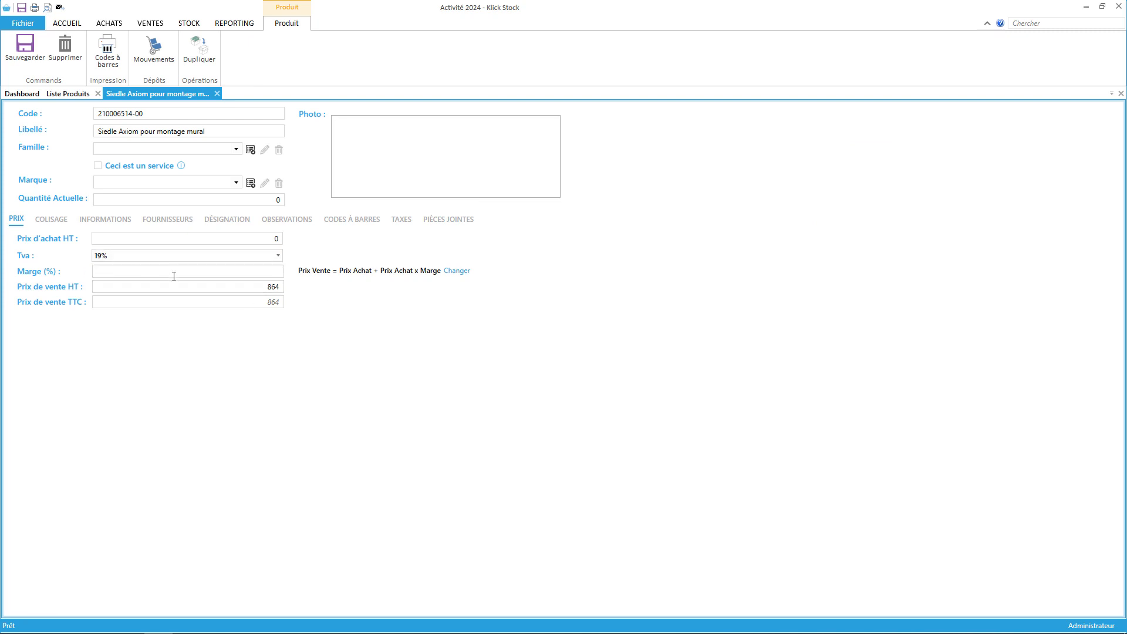
left_click(217, 94)
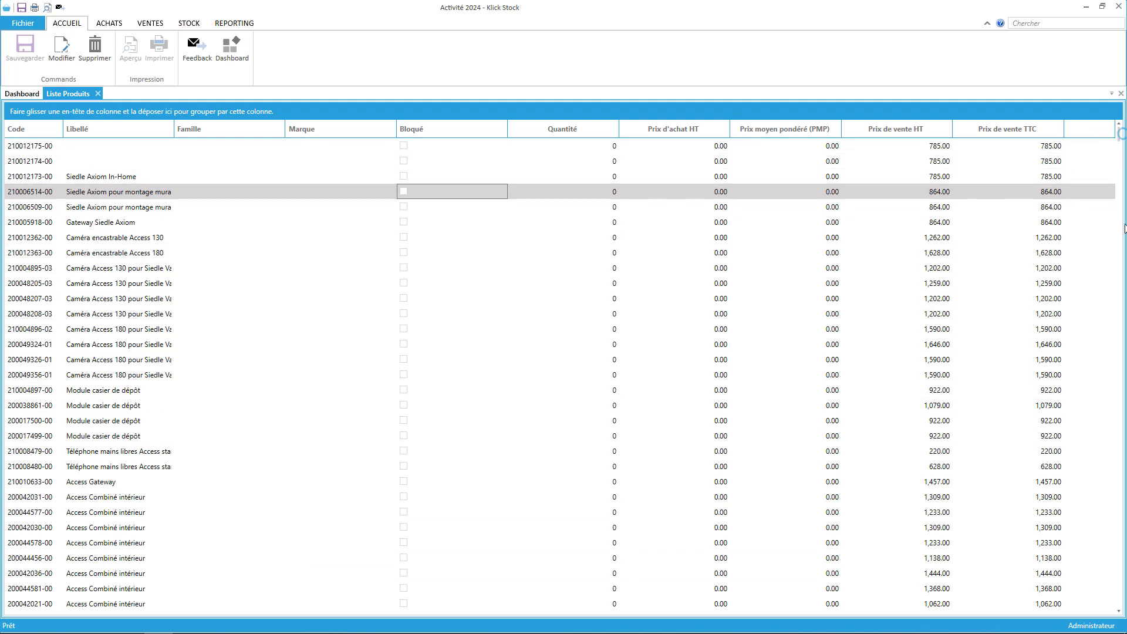
scroll(1125, 129, "down", 15)
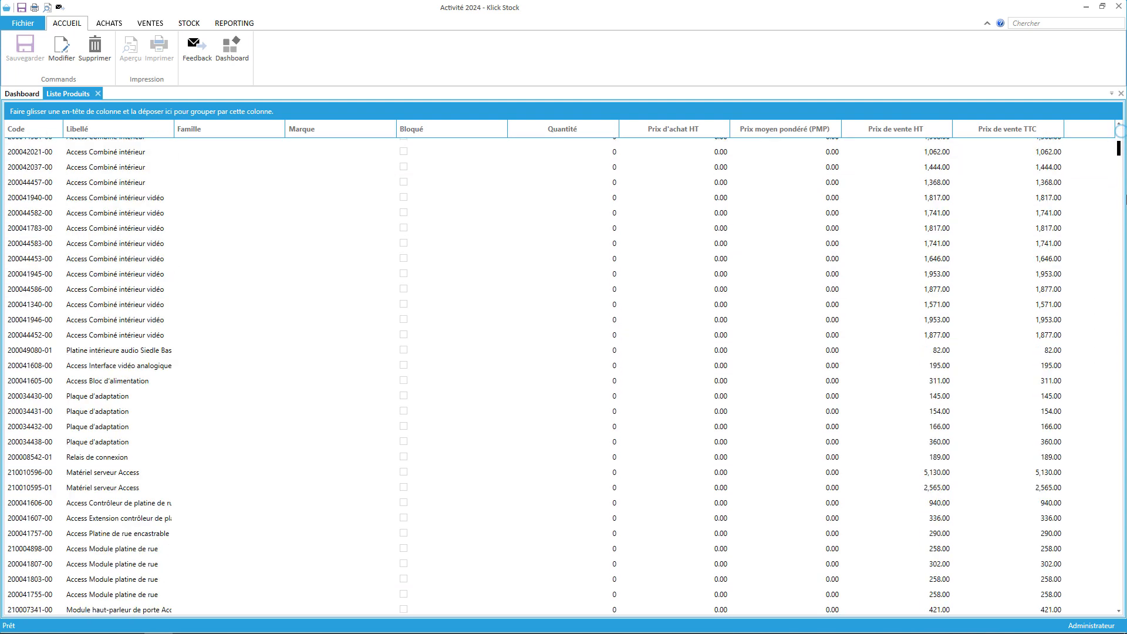
left_click_drag(1119, 180, 1119, 132)
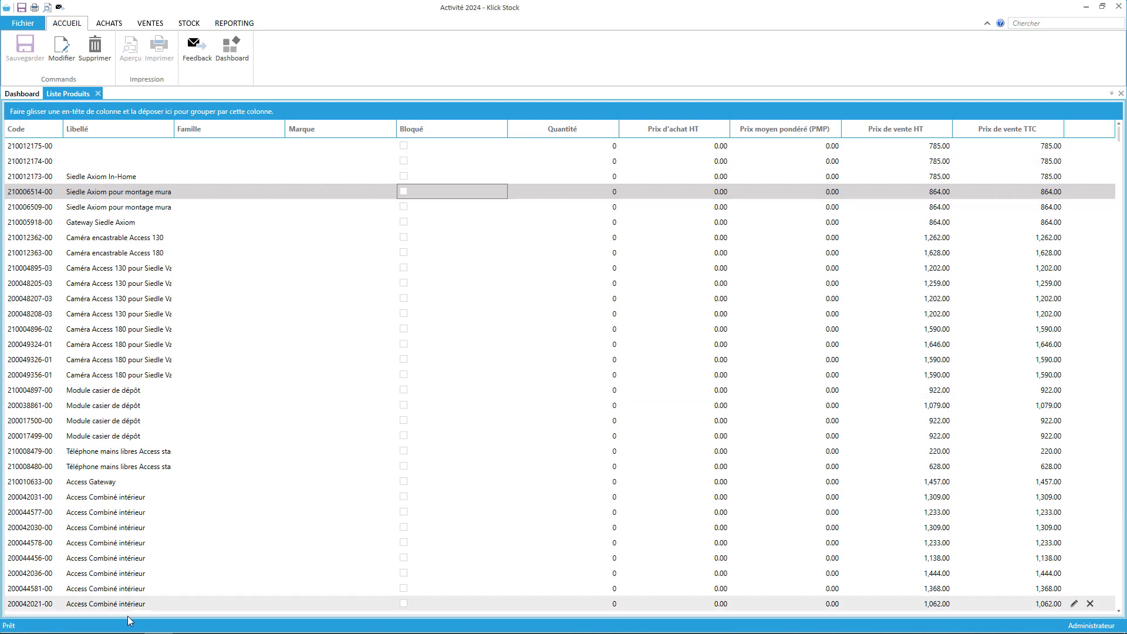
Step: Open the dossier's Klick Stock folder in File Explorer and examine the backup files in Sauvegardes Avant Import CSV
mouse_move(111, 627)
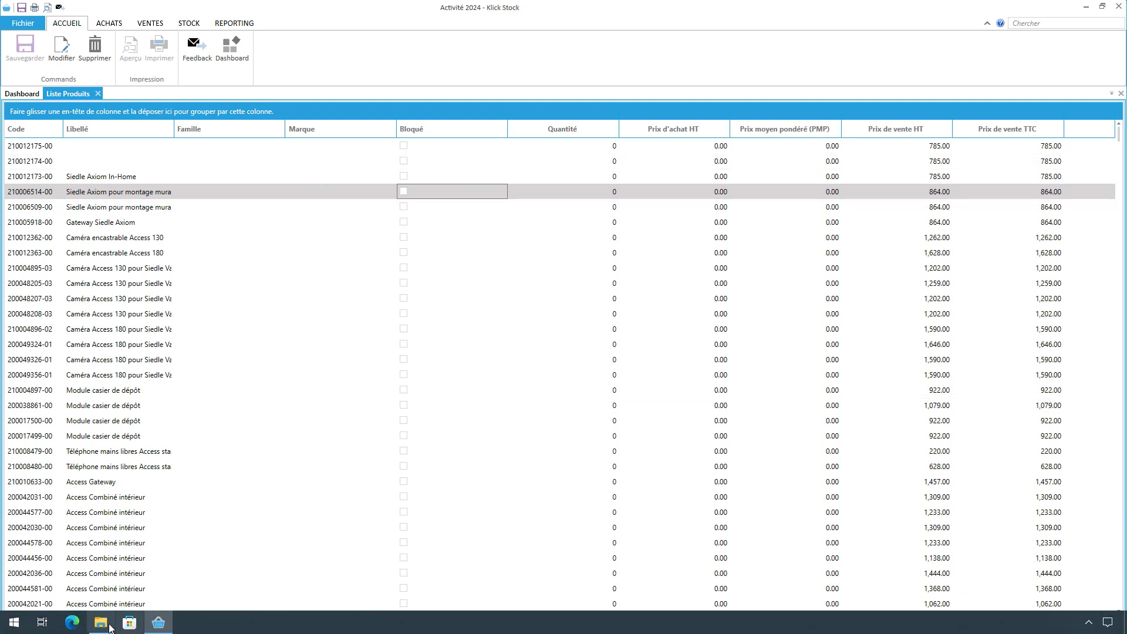
left_click(24, 24)
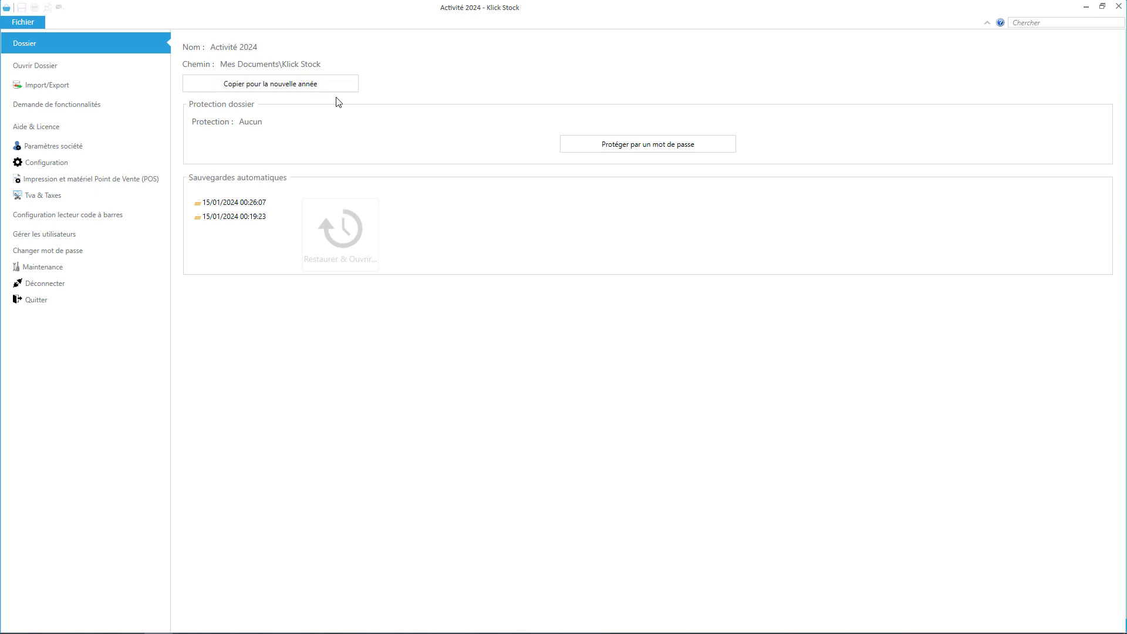
left_click(297, 66)
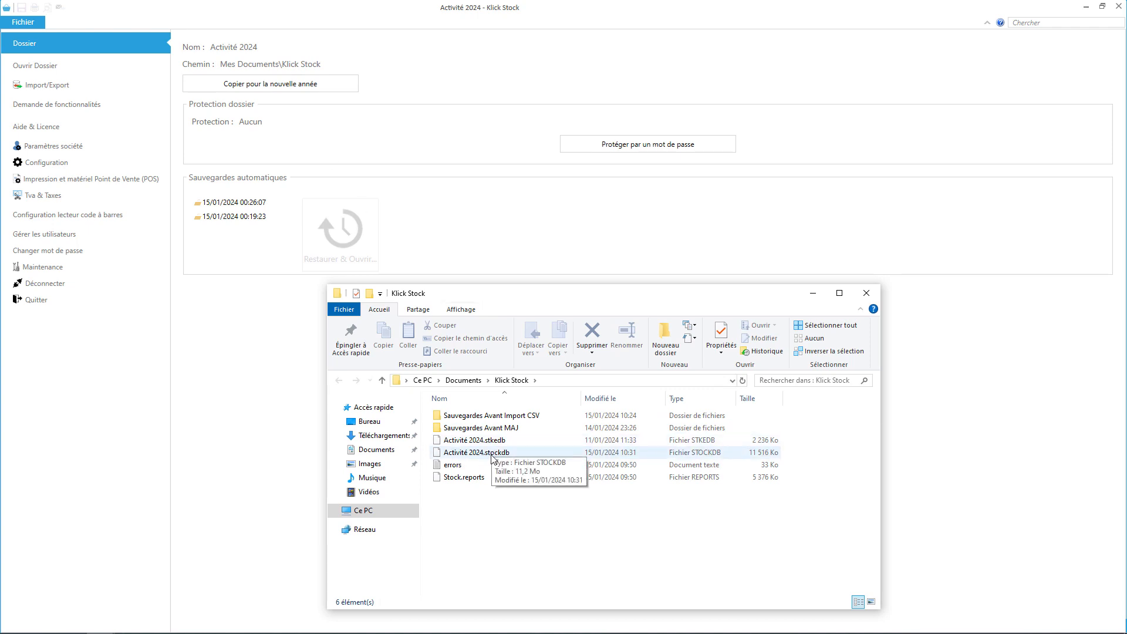
left_click(587, 454)
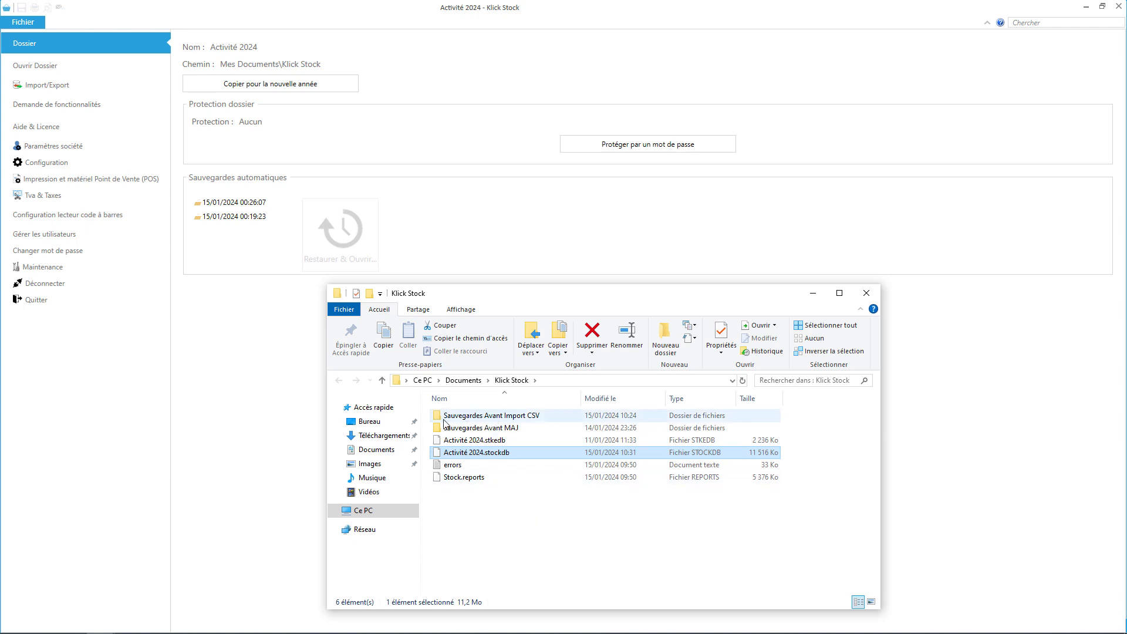
double_click(497, 419)
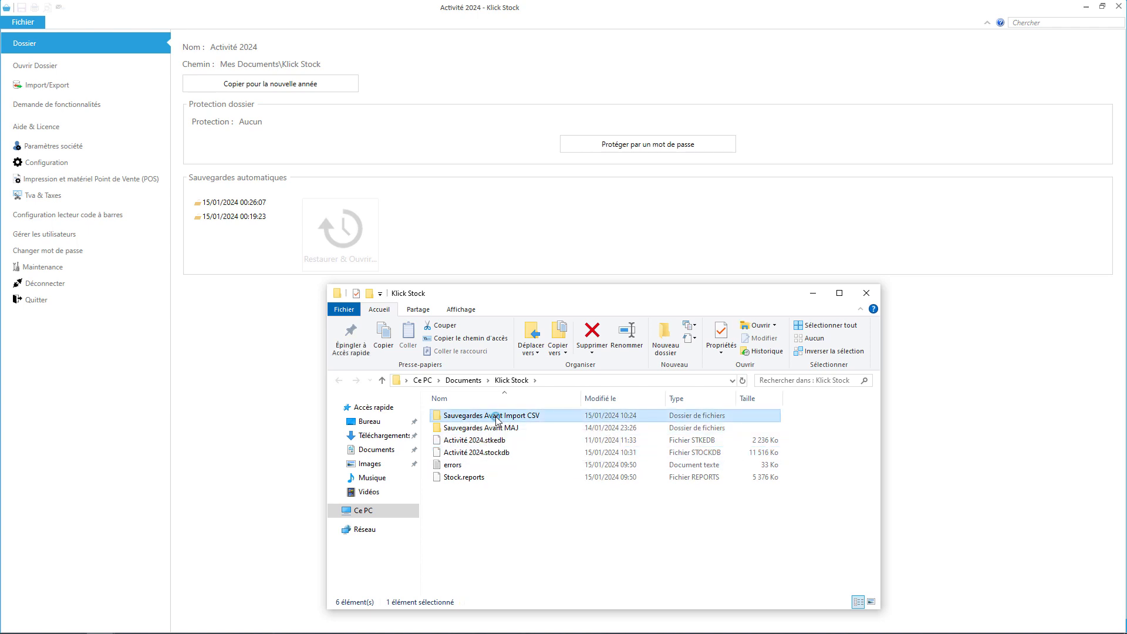
left_click_drag(581, 404, 683, 404)
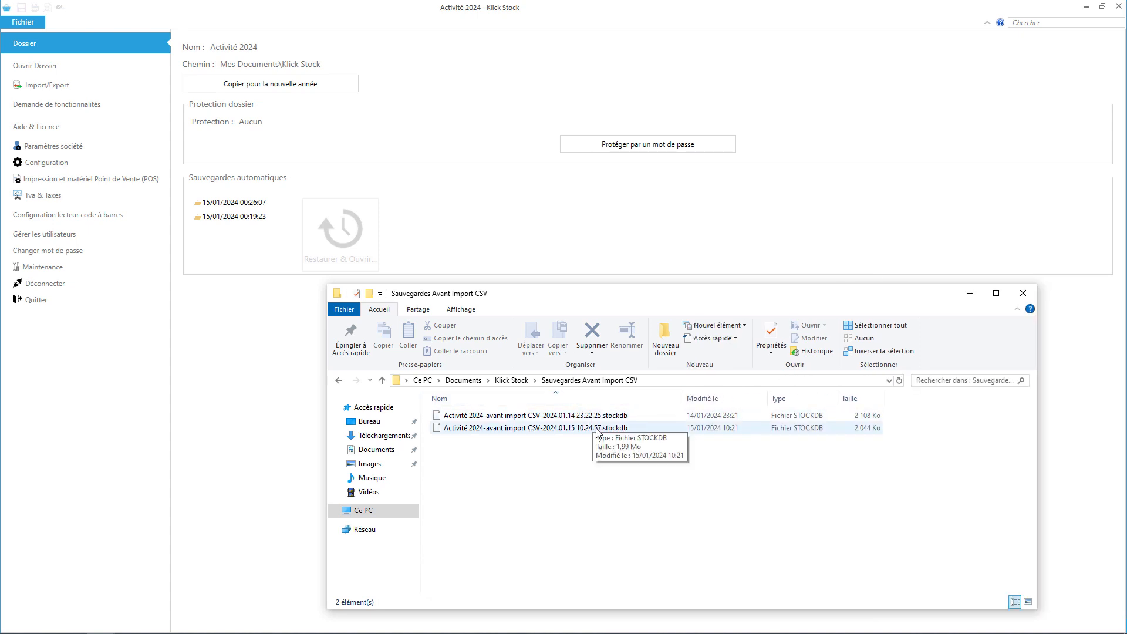